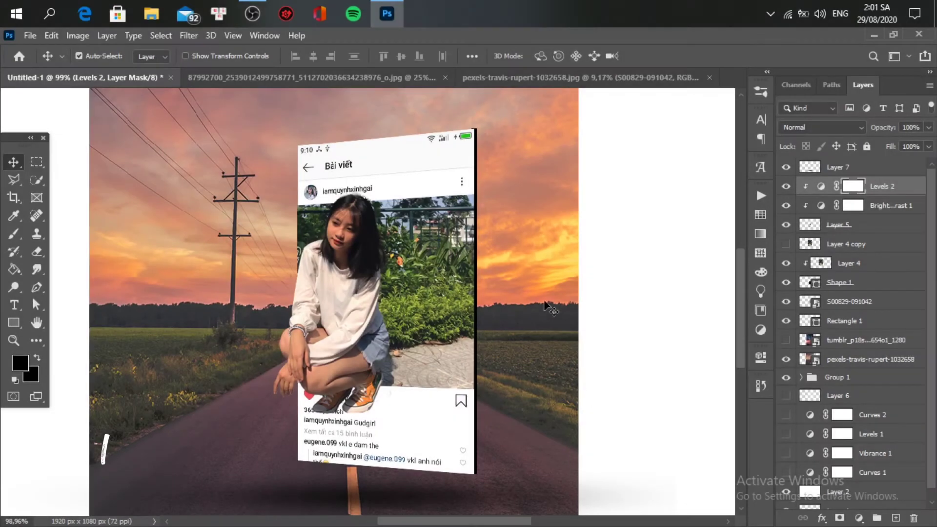
# Close the finished Untitled-1 composite without saving its changes.
pyautogui.scroll(1, 476, 305)
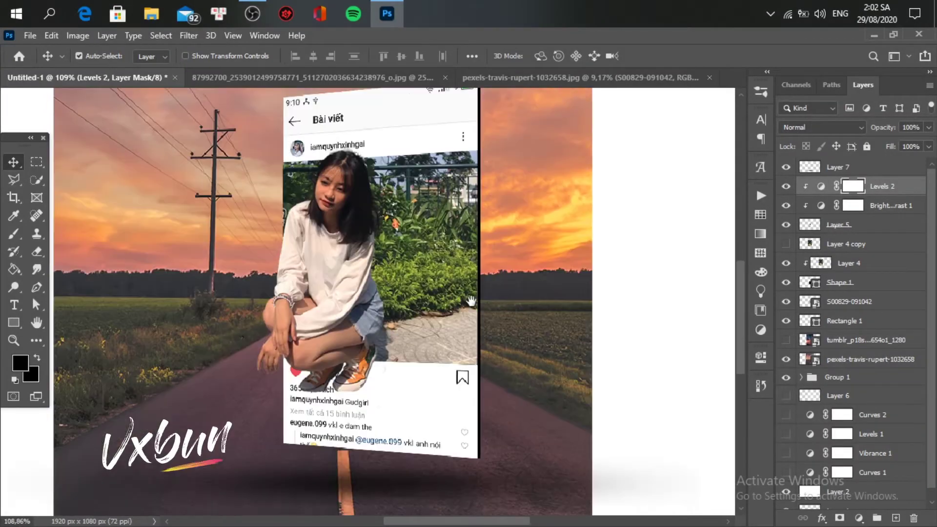
pyautogui.scroll(3, 476, 305)
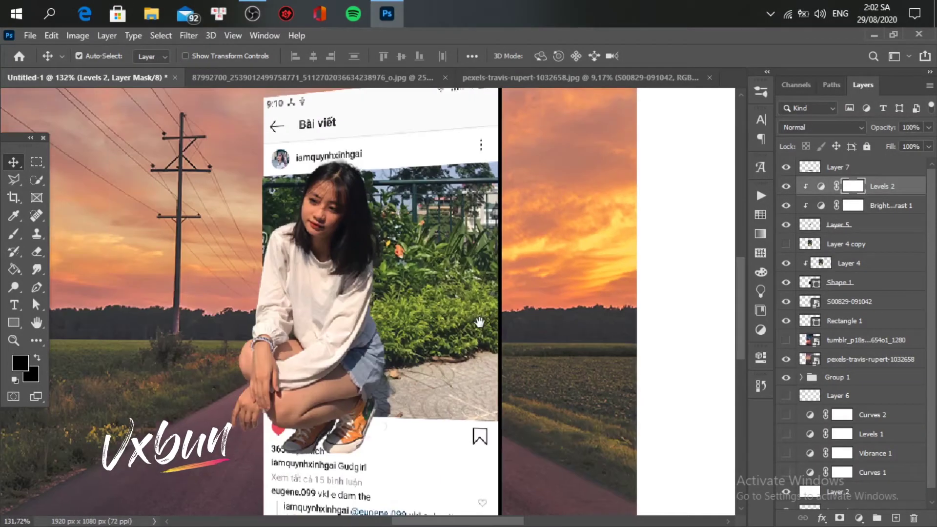
pyautogui.scroll(-4, 479, 323)
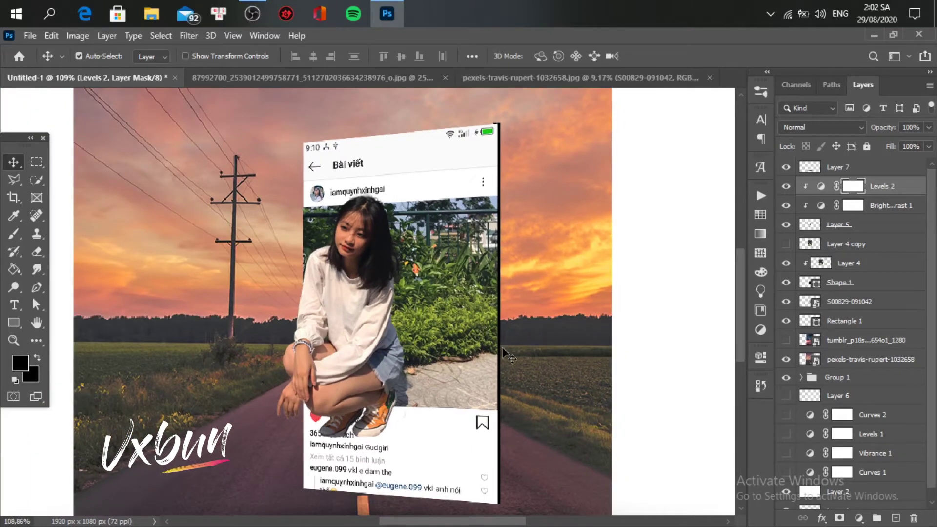
pyautogui.scroll(-1, 520, 386)
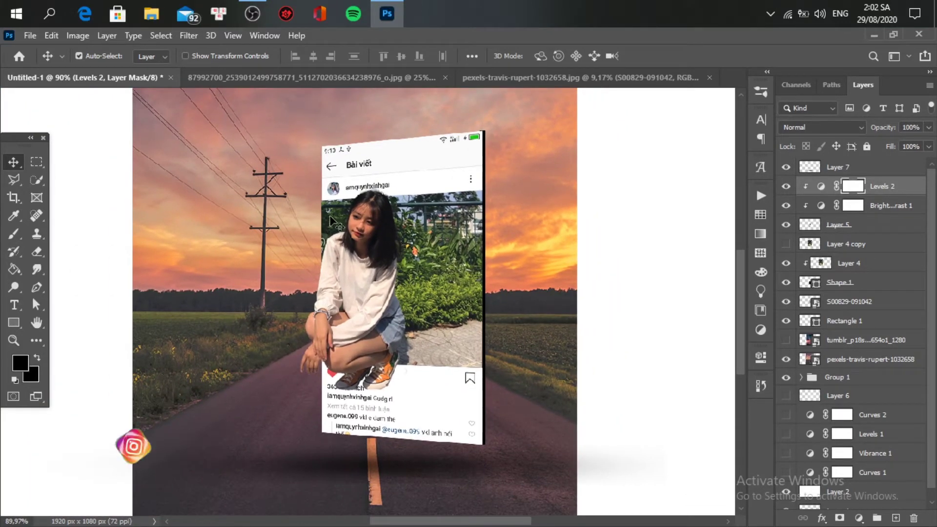
pyautogui.click(170, 78)
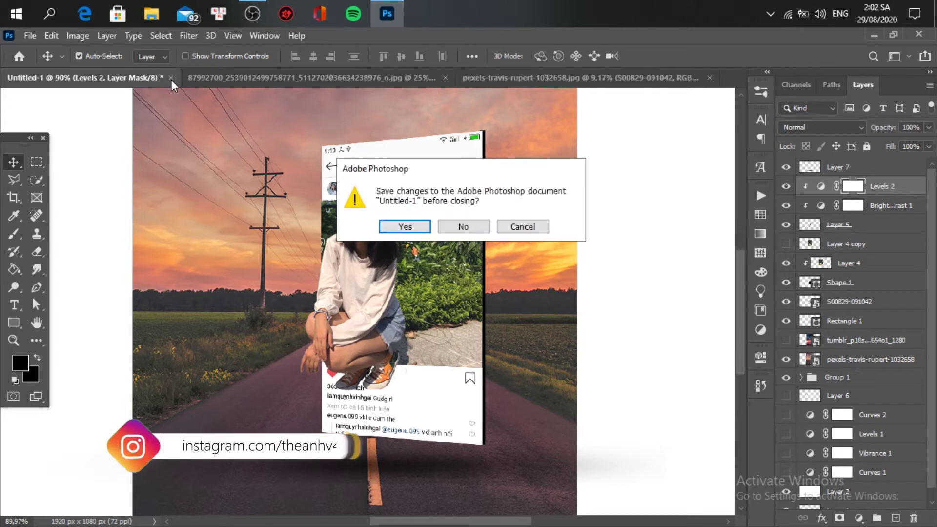
pyautogui.click(475, 225)
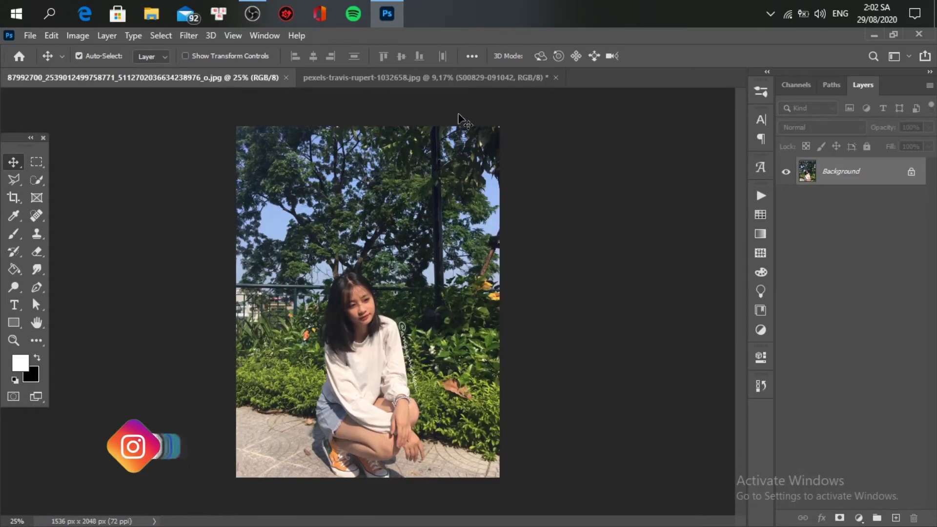
pyautogui.click(458, 85)
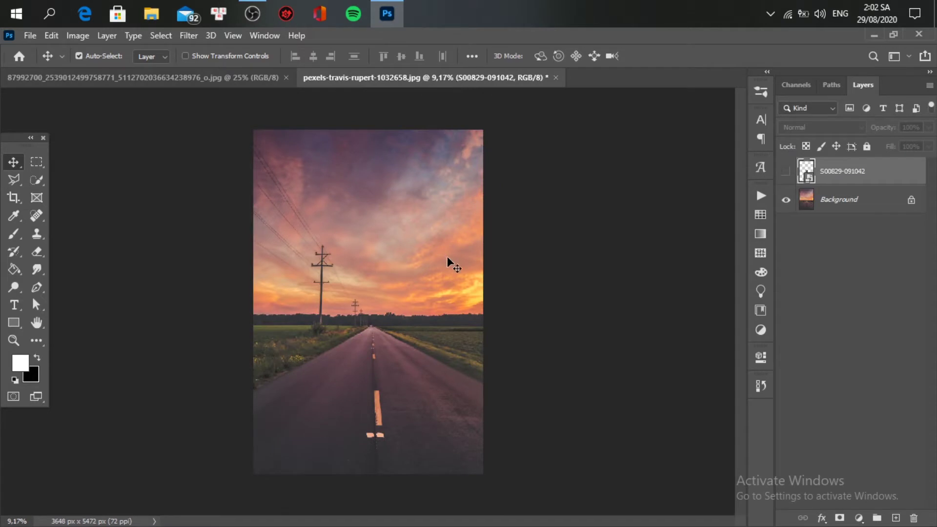
pyautogui.scroll(1, 380, 343)
pyautogui.scroll(1, 391, 337)
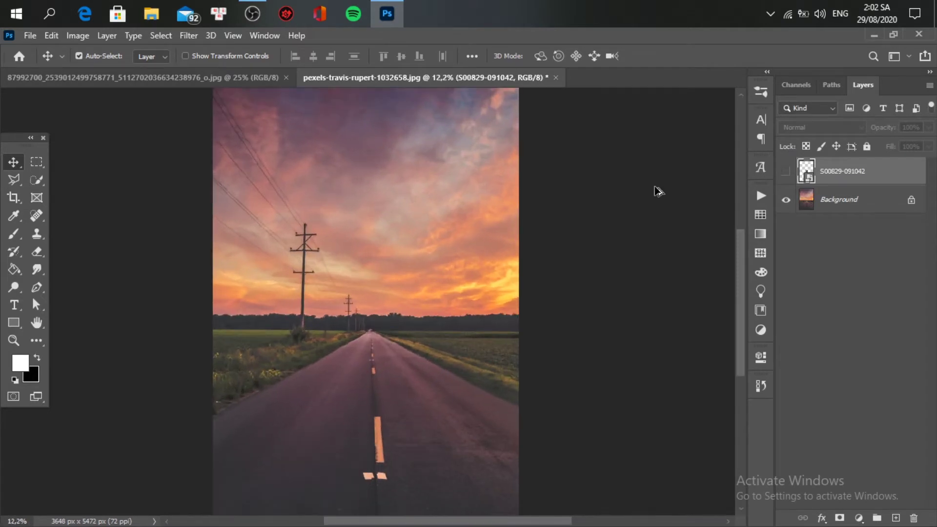
pyautogui.click(786, 172)
pyautogui.hotkey('ctrl', 't')
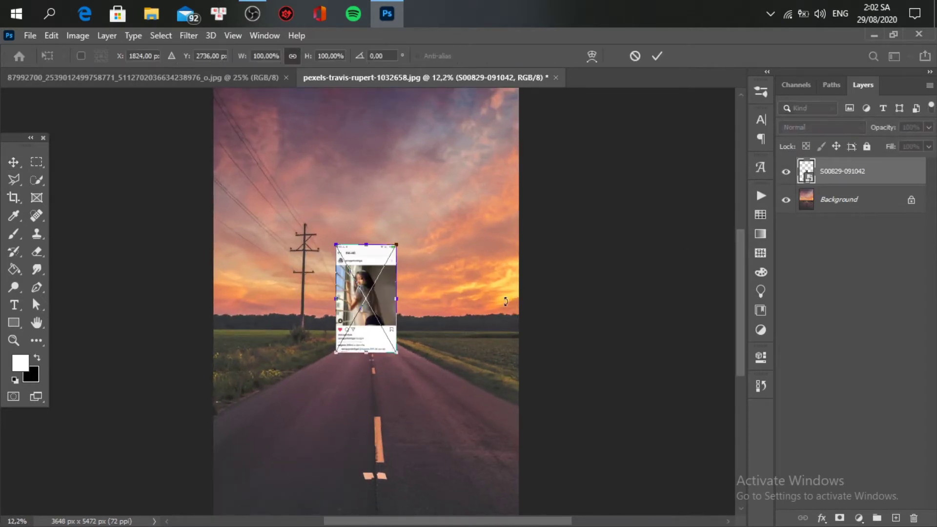
pyautogui.moveTo(406, 239); pyautogui.dragTo(488, 165)
pyautogui.moveTo(389, 299); pyautogui.dragTo(423, 300)
pyautogui.click(657, 56)
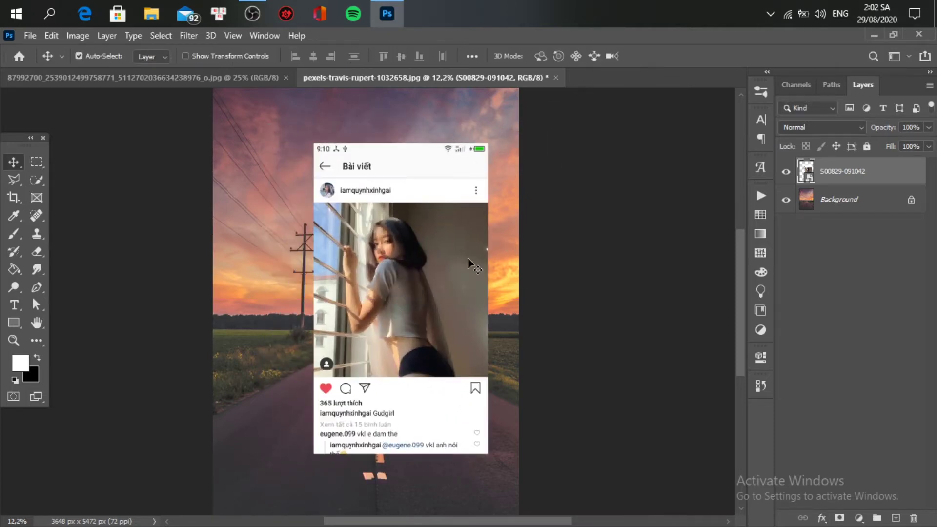
# Add a new empty layer above the screenshot layer and ready the Pen tool in Shape mode with a black fill.
pyautogui.scroll(3, 468, 258)
pyautogui.scroll(2, 467, 257)
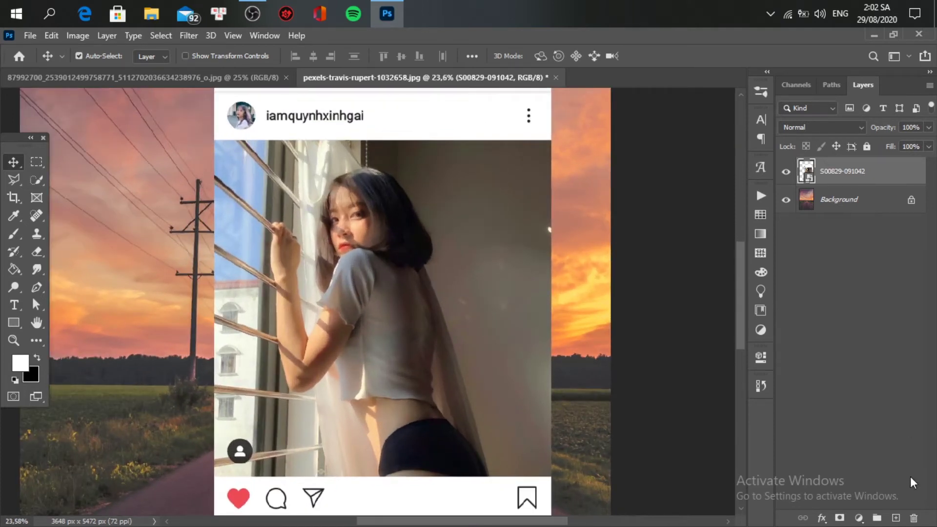
pyautogui.click(896, 518)
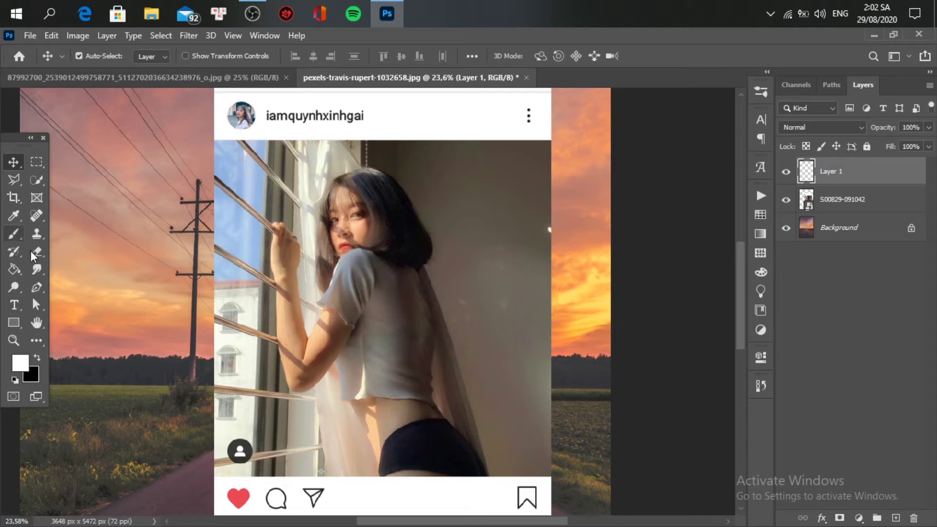
pyautogui.click(37, 288)
pyautogui.press('x')
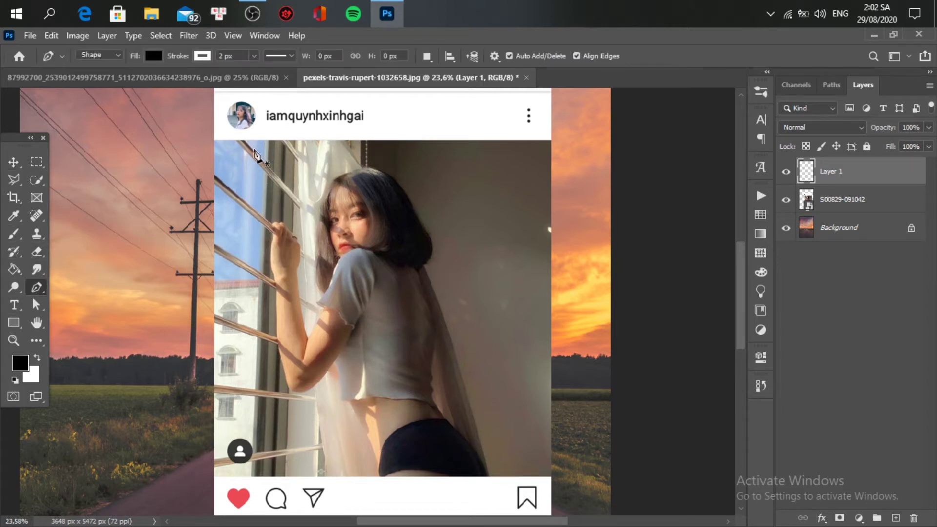
pyautogui.scroll(5, 220, 145)
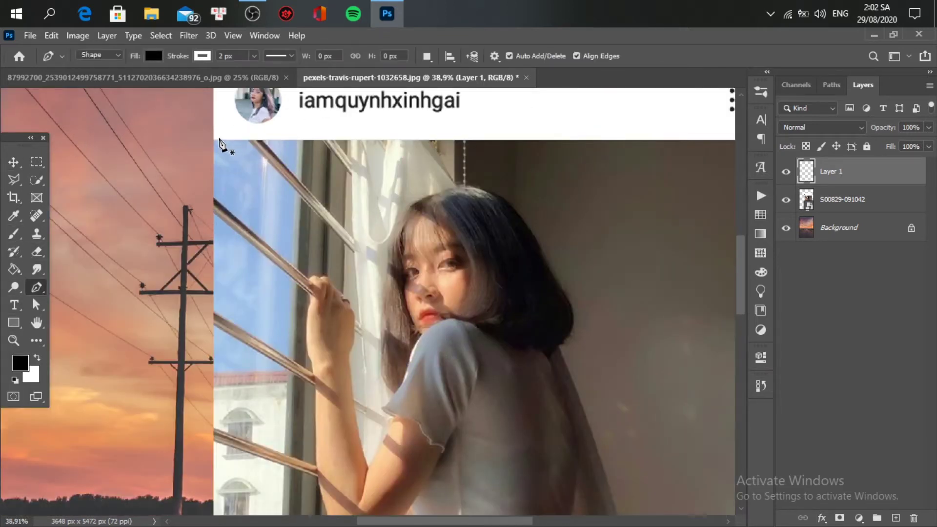
pyautogui.scroll(-5, 221, 145)
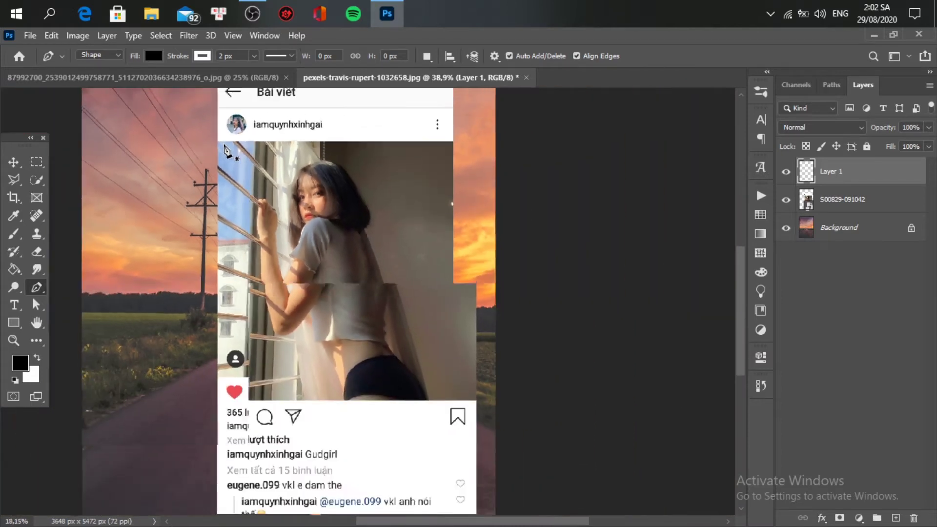
pyautogui.press('b')
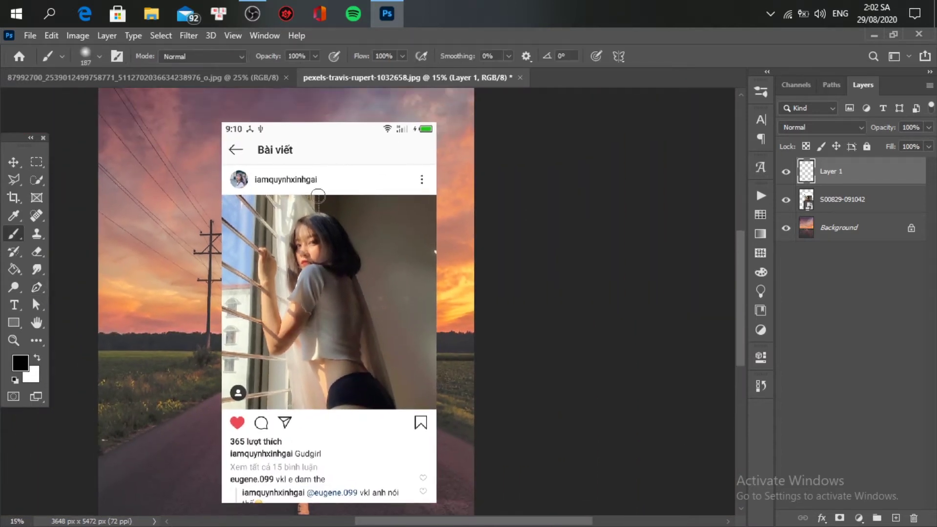
pyautogui.press('v')
pyautogui.hotkey('ctrl', 't')
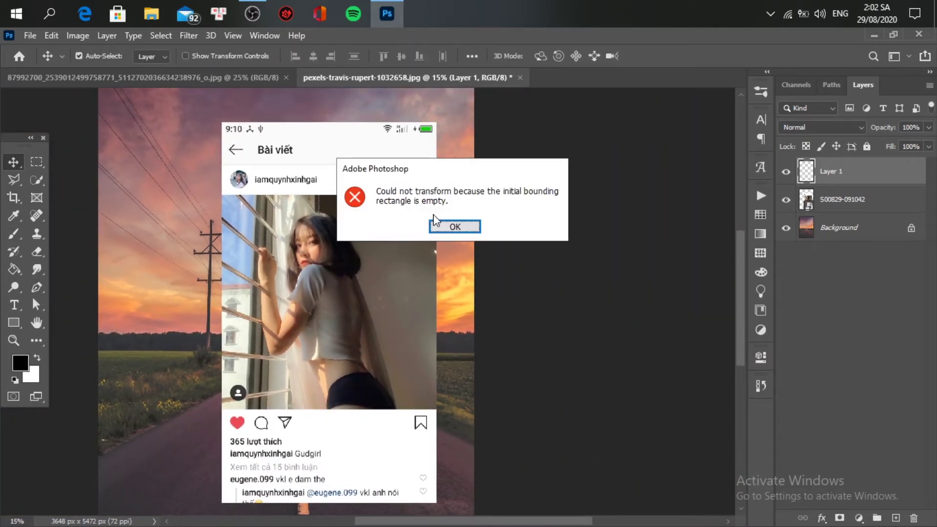
pyautogui.click(435, 228)
pyautogui.click(888, 203)
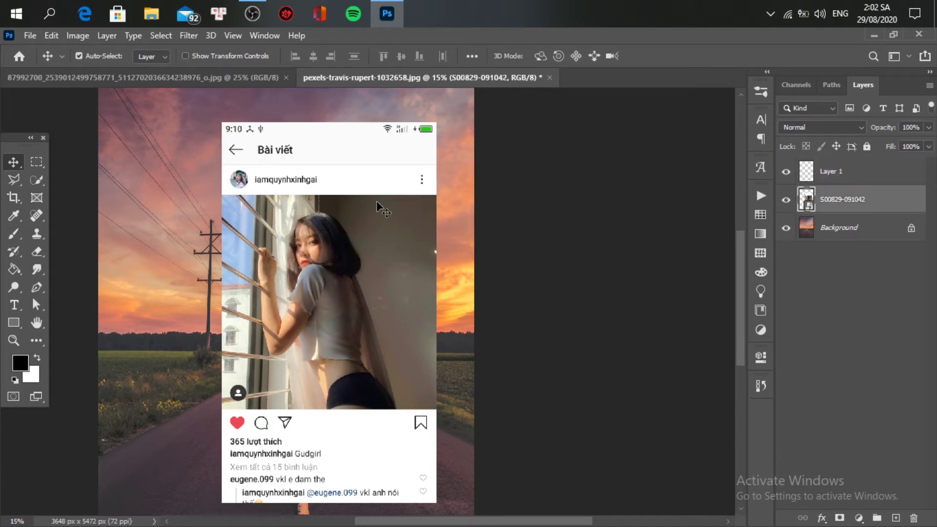
pyautogui.hotkey('ctrl', 't')
pyautogui.moveTo(438, 121); pyautogui.dragTo(397, 184)
pyautogui.moveTo(347, 315); pyautogui.dragTo(382, 297)
# Distort the screenshot by stretching its right corners up and down so it looks turned in perspective, and apply the transform.
pyautogui.rightClick(382, 298)
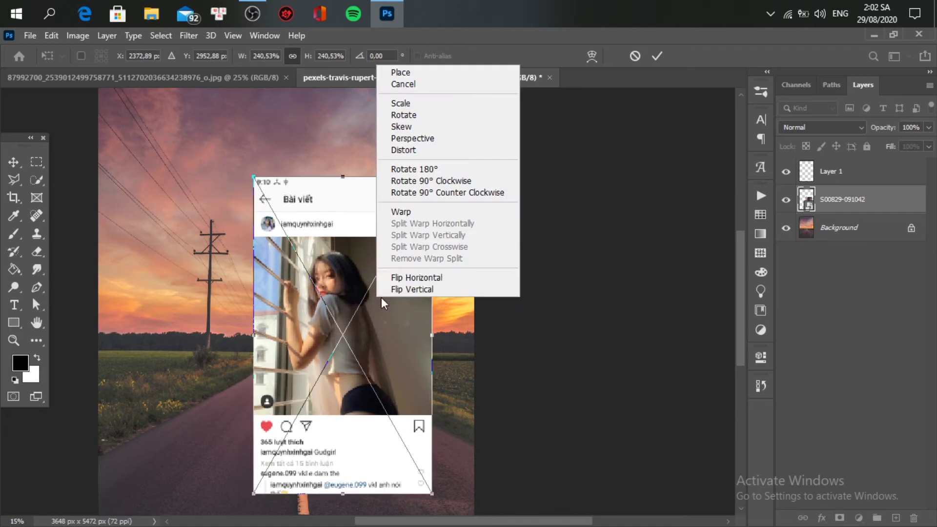
pyautogui.click(442, 150)
pyautogui.moveTo(433, 181); pyautogui.dragTo(430, 166)
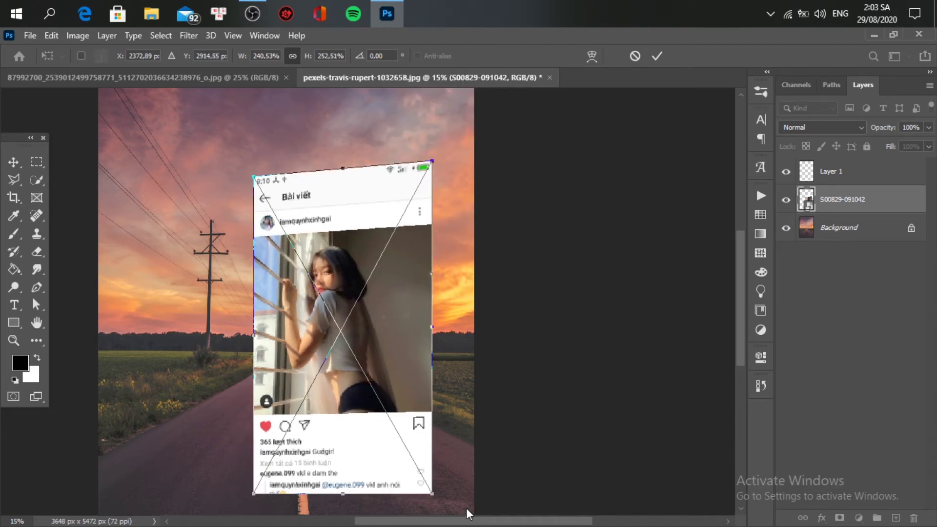
pyautogui.moveTo(432, 496); pyautogui.dragTo(432, 508)
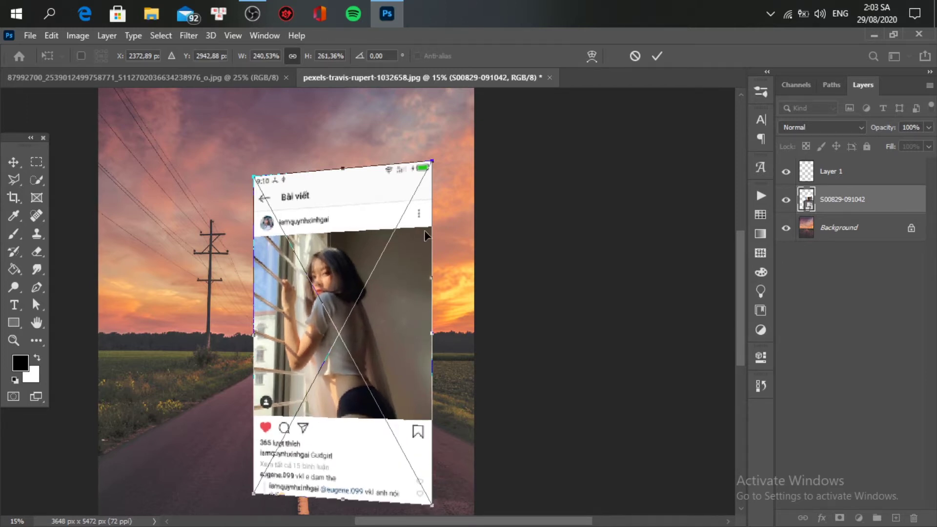
pyautogui.moveTo(434, 166); pyautogui.dragTo(434, 163)
pyautogui.click(657, 56)
# On Layer 1, start a black Pen shape along the upper edge of the screenshot's photo, from its top-left to its top-right corner.
pyautogui.scroll(3, 376, 337)
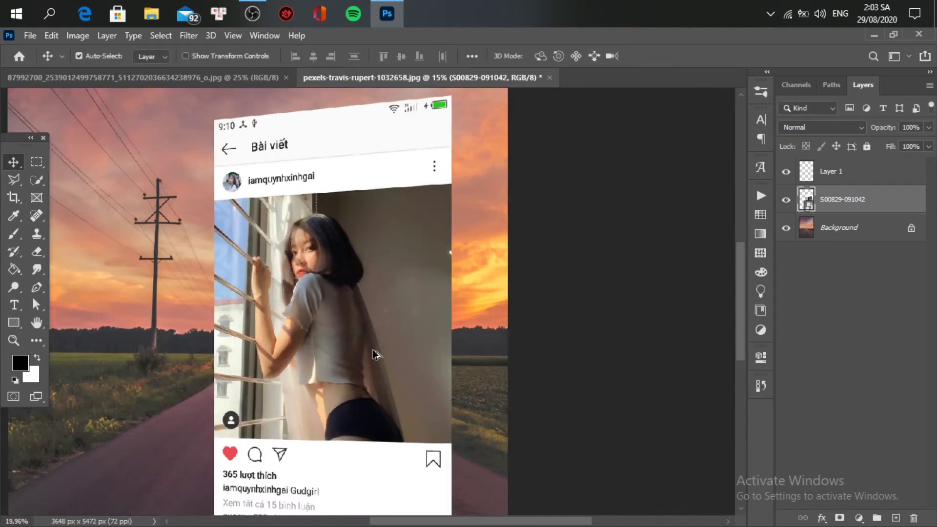
pyautogui.moveTo(362, 356); pyautogui.dragTo(394, 323)
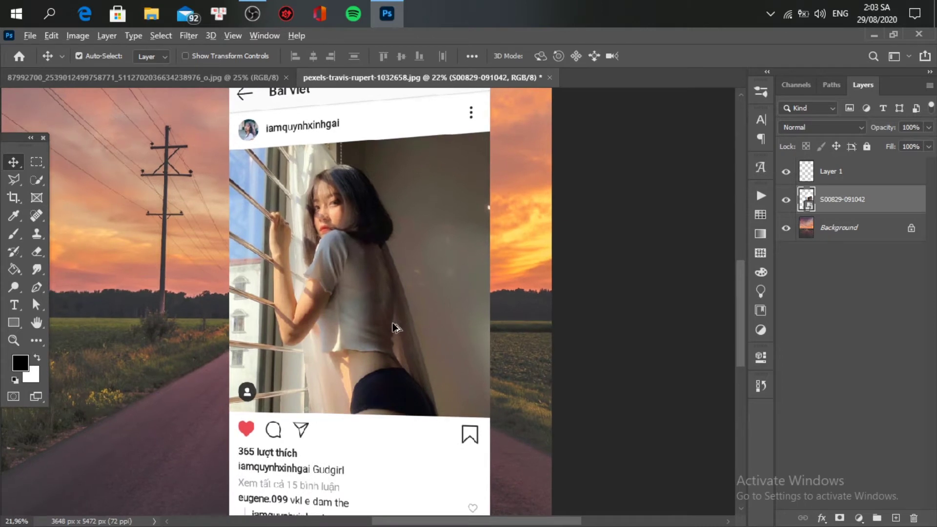
pyautogui.scroll(1, 397, 324)
pyautogui.moveTo(389, 279); pyautogui.dragTo(380, 299)
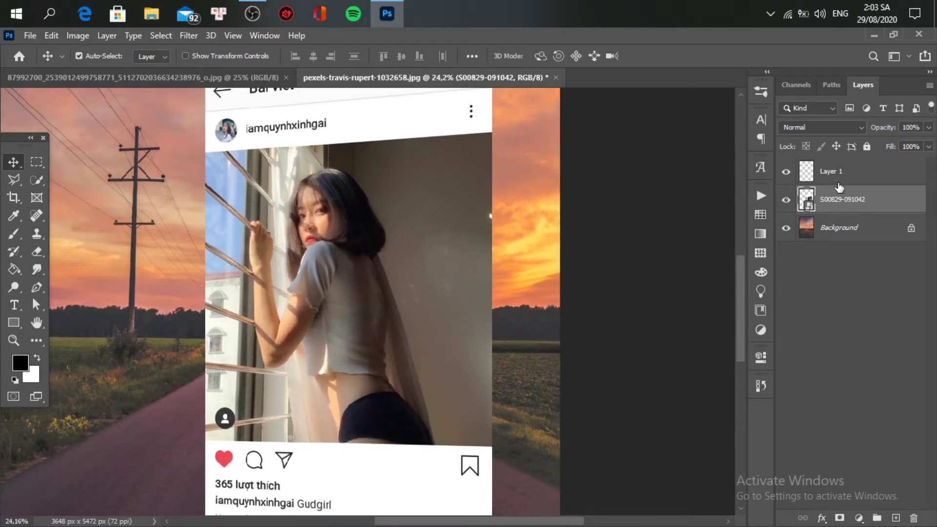
pyautogui.click(838, 174)
pyautogui.click(30, 288)
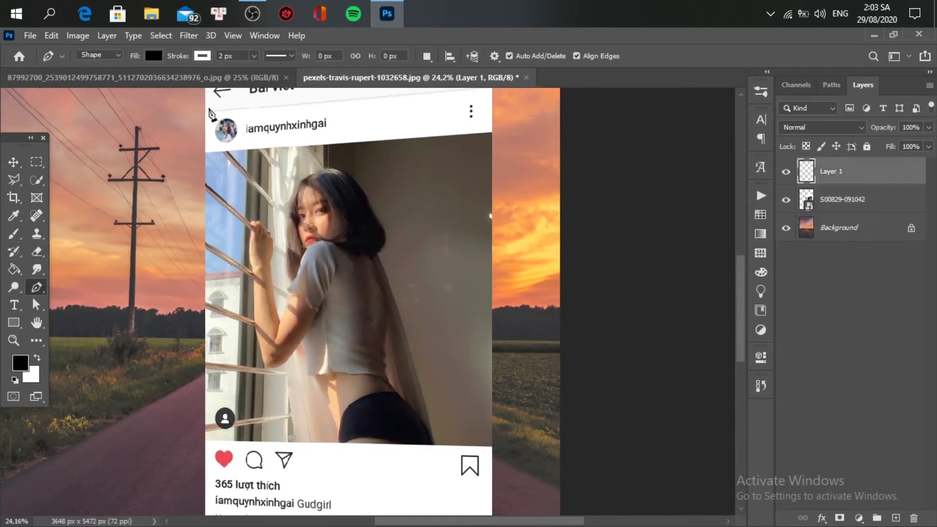
pyautogui.scroll(3, 215, 168)
pyautogui.scroll(2, 218, 171)
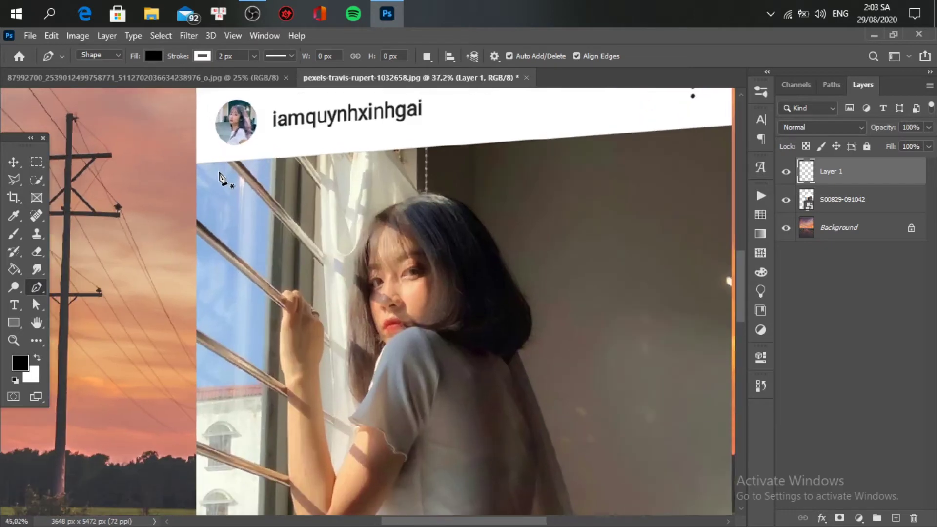
pyautogui.scroll(2, 210, 170)
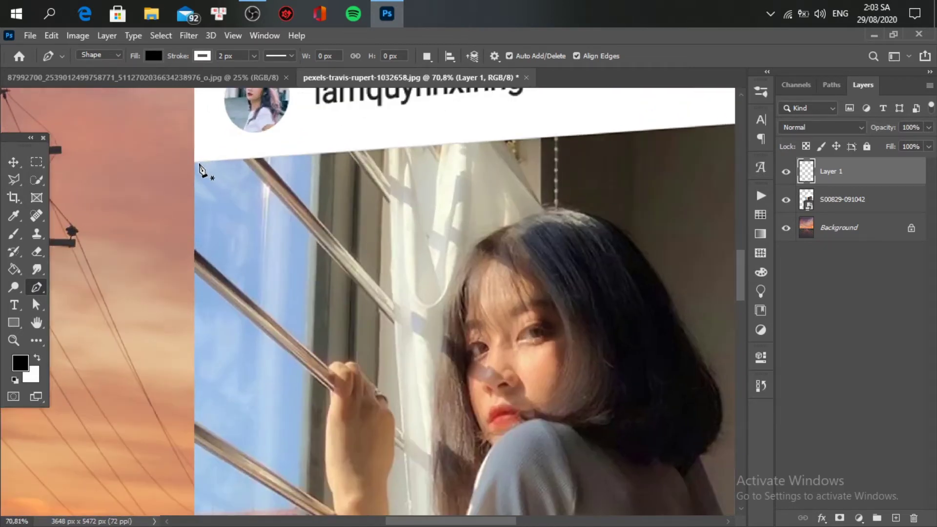
pyautogui.moveTo(458, 174); pyautogui.dragTo(83, 234)
pyautogui.moveTo(440, 234); pyautogui.dragTo(231, 257)
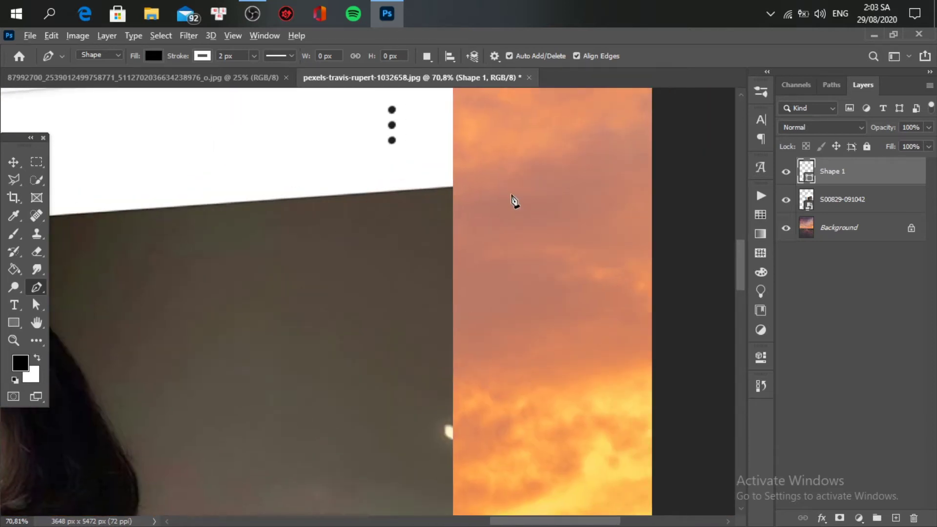
pyautogui.scroll(2, 514, 201)
pyautogui.click(440, 186)
# Continue the Pen shape through the photo's bottom-right and bottom-left corners and close it at the top-left, about 1733 × 1897 px.
pyautogui.moveTo(462, 276); pyautogui.dragTo(469, 133)
pyautogui.moveTo(457, 298); pyautogui.dragTo(456, 168)
pyautogui.moveTo(456, 391); pyautogui.dragTo(464, 227)
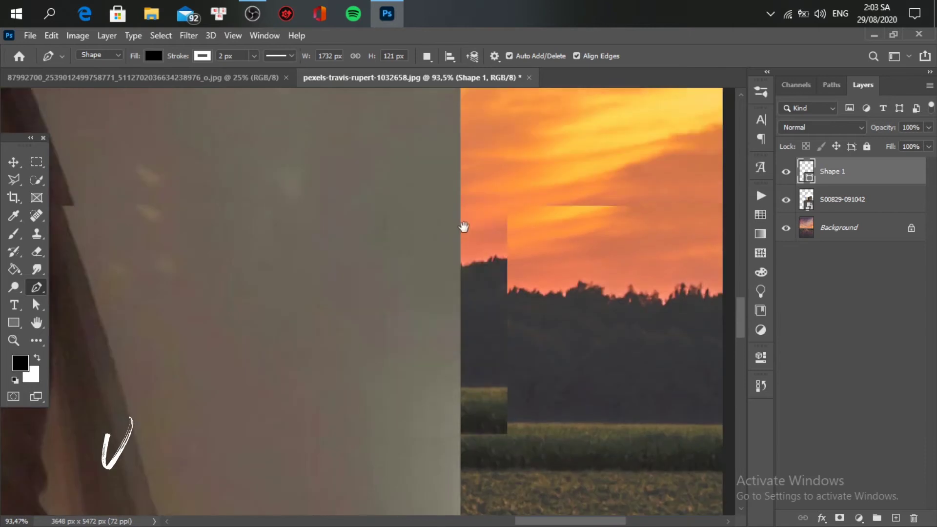
pyautogui.moveTo(446, 427); pyautogui.dragTo(440, 180)
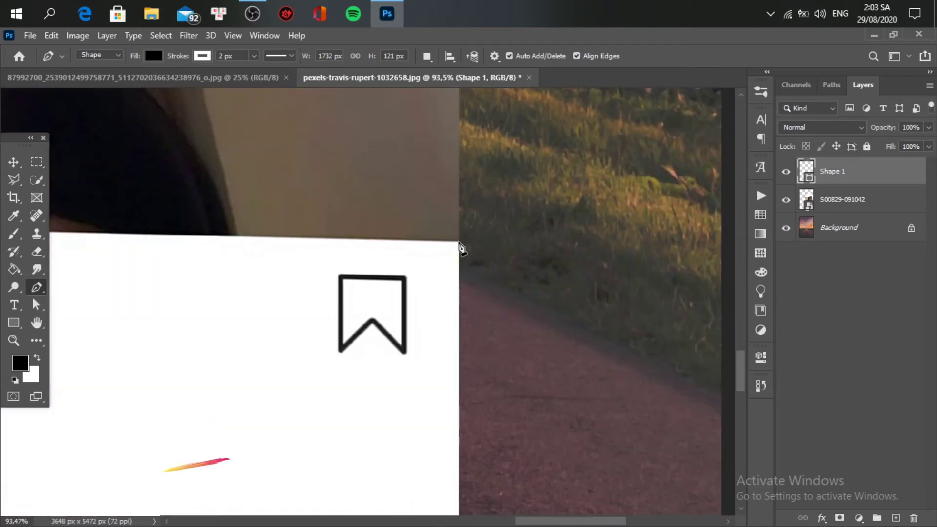
pyautogui.moveTo(465, 313); pyautogui.dragTo(839, 324)
pyautogui.moveTo(188, 304); pyautogui.dragTo(568, 359)
pyautogui.moveTo(209, 327); pyautogui.dragTo(322, 343)
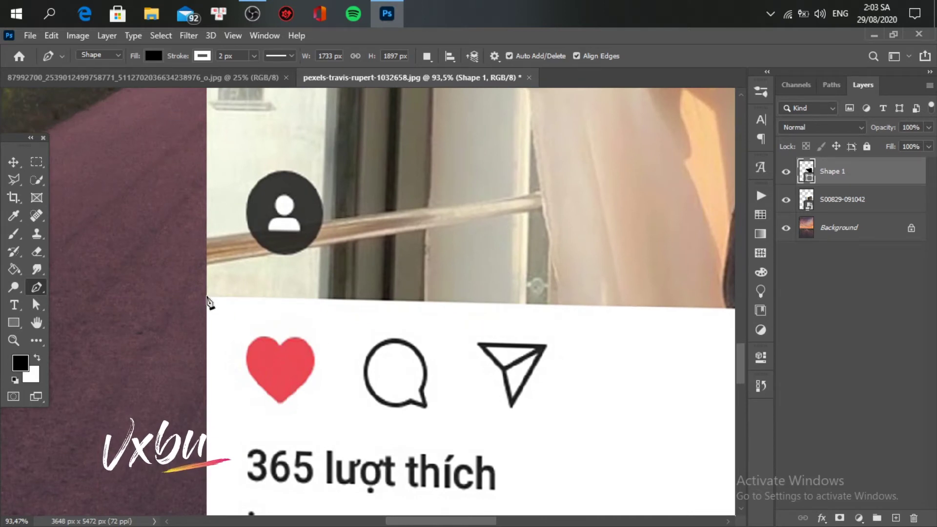
pyautogui.click(208, 300)
pyautogui.moveTo(233, 119); pyautogui.dragTo(249, 454)
pyautogui.moveTo(278, 122); pyautogui.dragTo(239, 352)
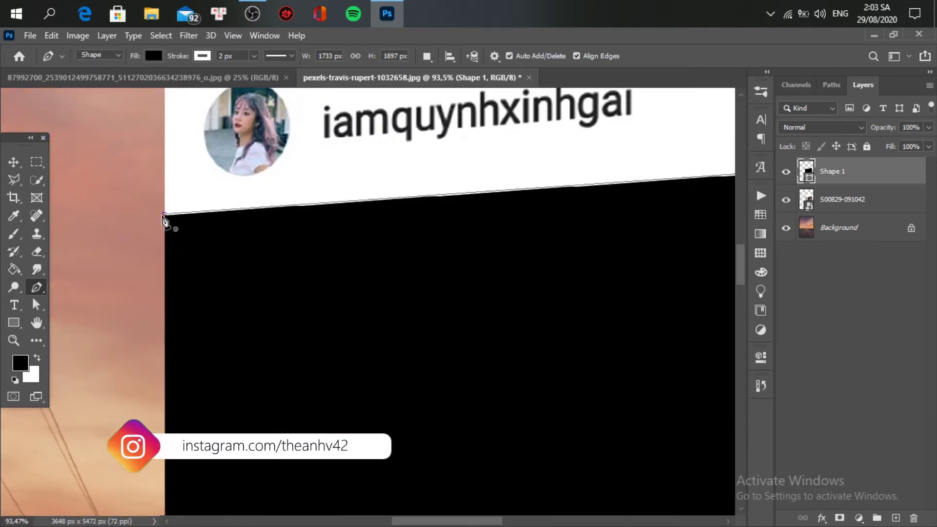
pyautogui.scroll(-5, 271, 310)
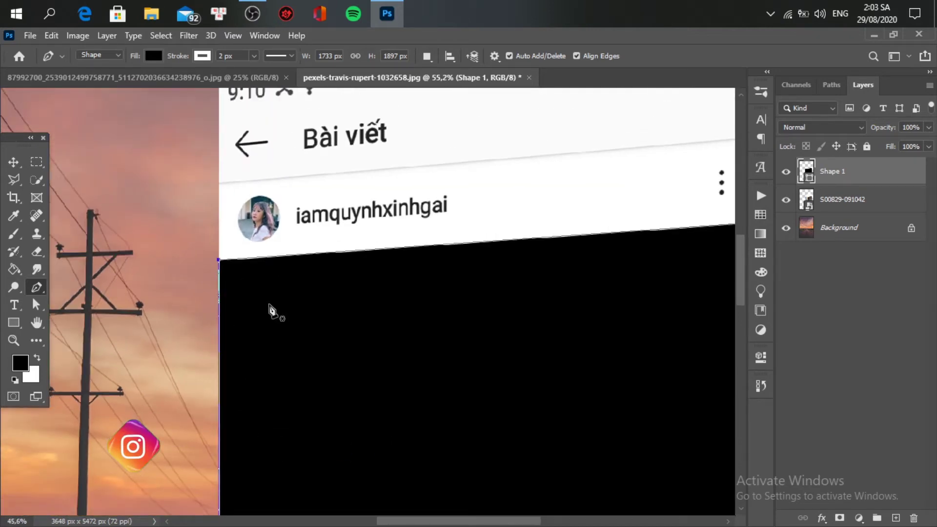
pyautogui.scroll(-4, 272, 311)
pyautogui.moveTo(345, 412); pyautogui.dragTo(328, 296)
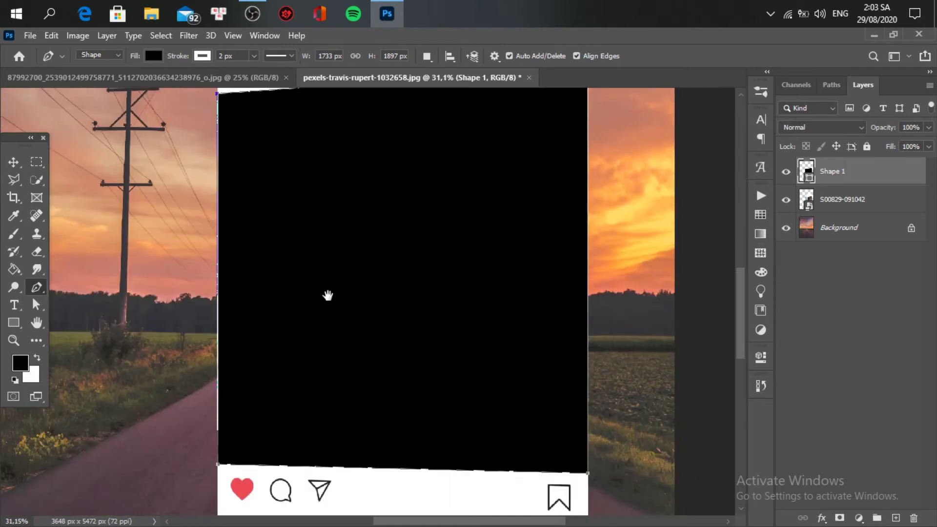
pyautogui.scroll(-3, 328, 296)
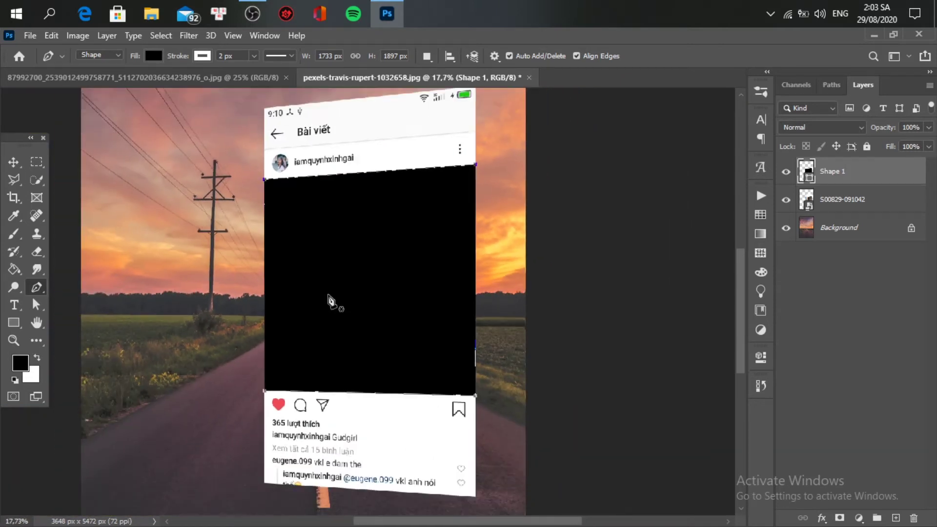
# Switch to the Move tool and deselect the finished black shape over the post.
pyautogui.moveTo(350, 262); pyautogui.dragTo(345, 294)
pyautogui.scroll(-1, 345, 295)
pyautogui.scroll(1, 346, 295)
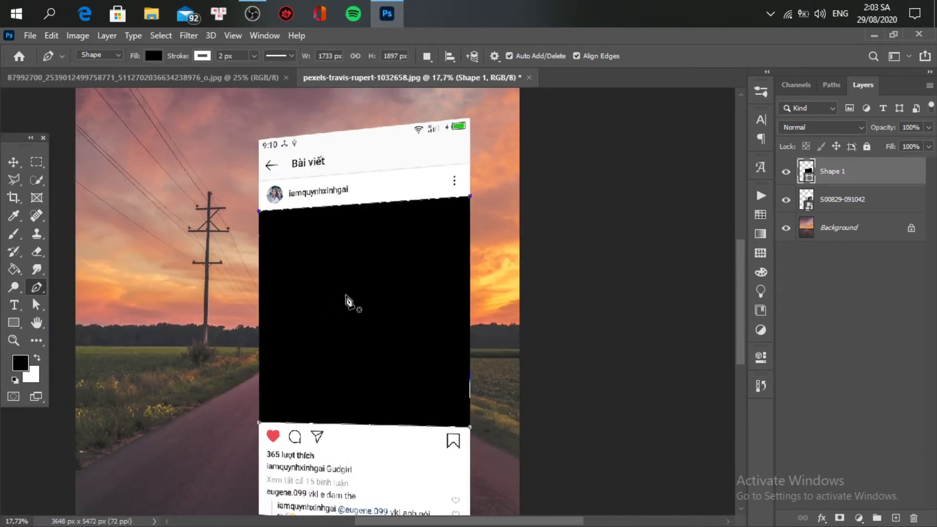
pyautogui.press('v')
pyautogui.click(498, 225)
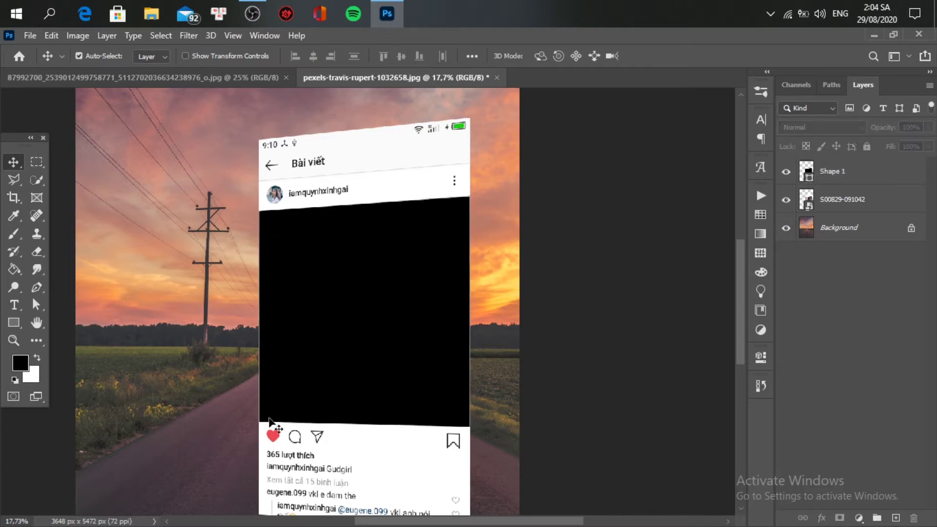
pyautogui.scroll(-2, 344, 351)
pyautogui.moveTo(345, 353); pyautogui.dragTo(393, 348)
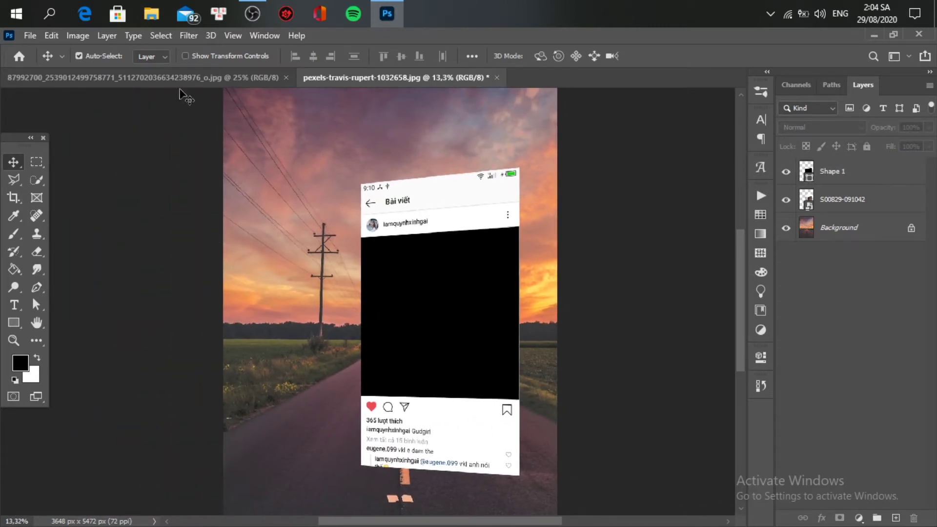
# Bring the girl's photo into the road composite as a new layer over the post and close its source document.
pyautogui.click(184, 78)
pyautogui.moveTo(328, 152); pyautogui.dragTo(328, 88)
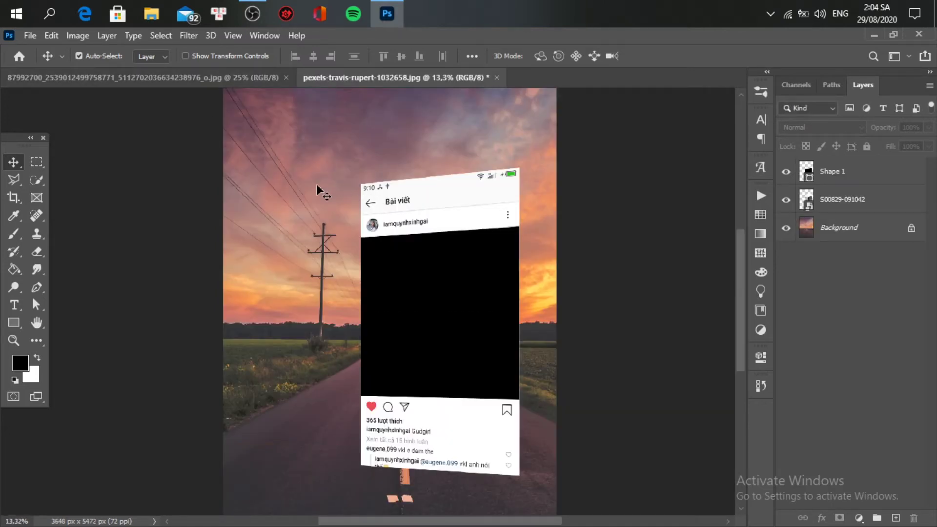
pyautogui.click(190, 78)
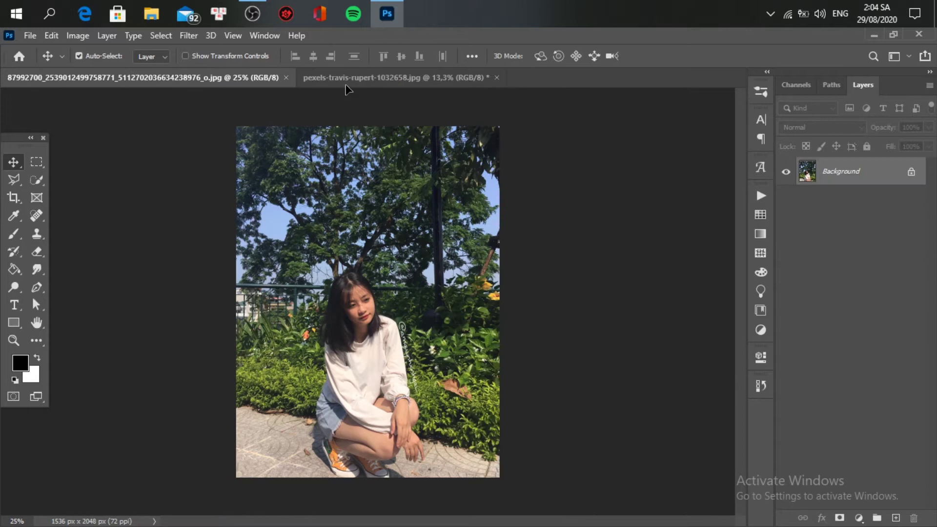
pyautogui.click(347, 83)
pyautogui.moveTo(349, 226); pyautogui.dragTo(390, 302)
pyautogui.click(286, 78)
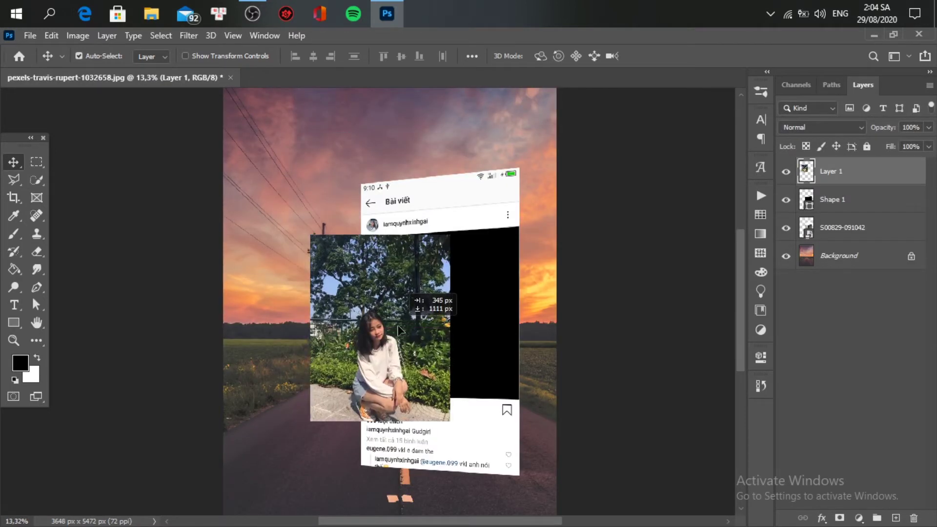
# Flip the girl's photo horizontally, move it over the black shape and enlarge it to about 122%.
pyautogui.hotkey('ctrl', 't')
pyautogui.rightClick(404, 300)
pyautogui.click(505, 280)
pyautogui.moveTo(399, 293); pyautogui.dragTo(440, 290)
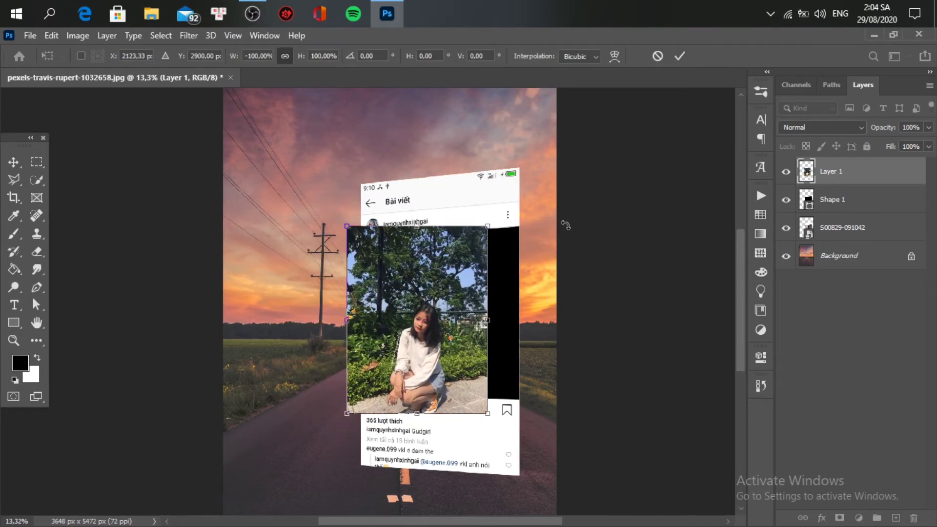
pyautogui.moveTo(486, 220); pyautogui.dragTo(523, 183)
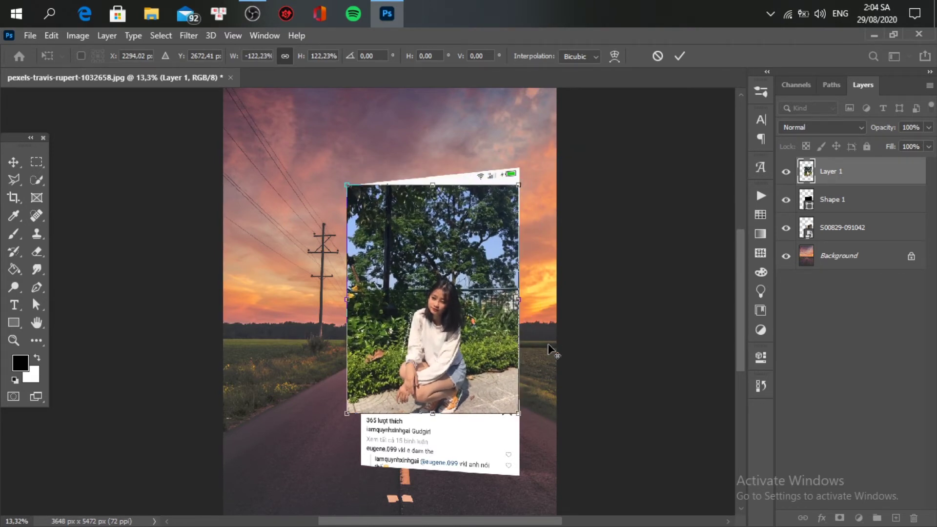
pyautogui.scroll(2, 549, 341)
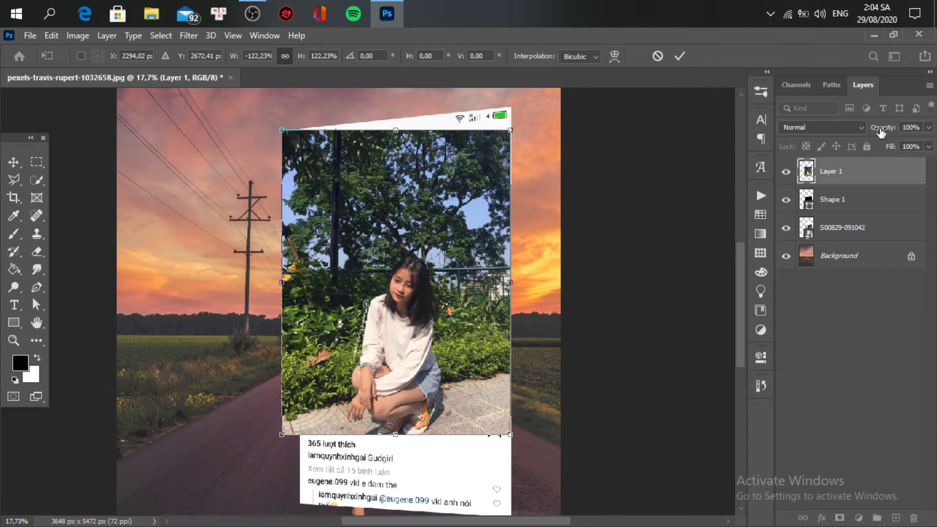
# Lower Layer 1's opacity to 61% and enlarge the photo to about 200.5% so the girl extends past the post's left edge.
pyautogui.moveTo(876, 132); pyautogui.dragTo(853, 145)
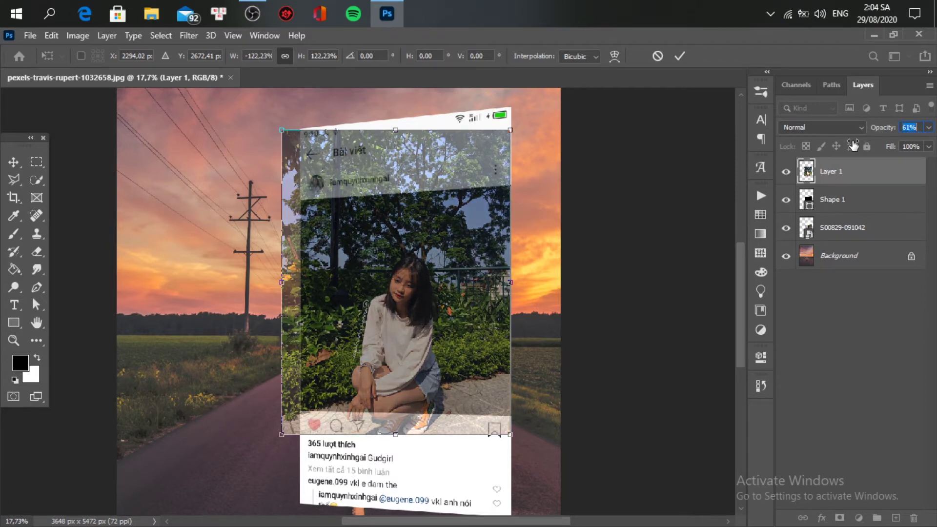
pyautogui.moveTo(448, 370); pyautogui.dragTo(470, 308)
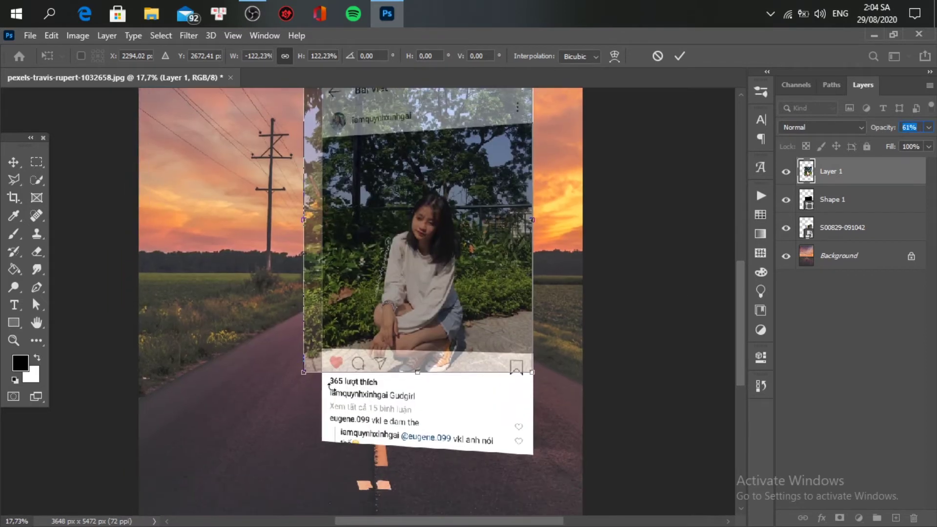
pyautogui.moveTo(304, 372); pyautogui.dragTo(225, 463)
pyautogui.moveTo(378, 366); pyautogui.dragTo(380, 318)
pyautogui.moveTo(222, 370); pyautogui.dragTo(205, 424)
pyautogui.moveTo(353, 370); pyautogui.dragTo(356, 345)
pyautogui.moveTo(194, 390); pyautogui.dragTo(160, 438)
pyautogui.moveTo(348, 383); pyautogui.dragTo(347, 367)
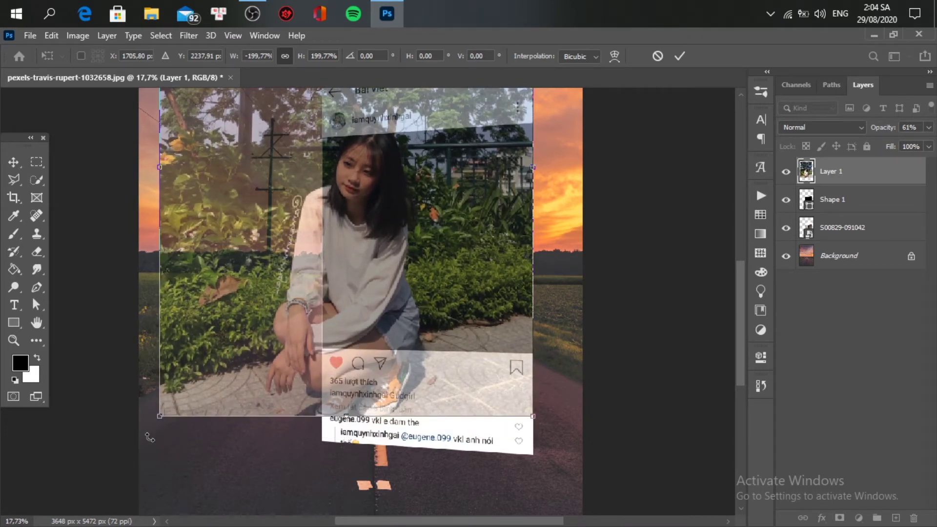
pyautogui.moveTo(157, 418); pyautogui.dragTo(157, 423)
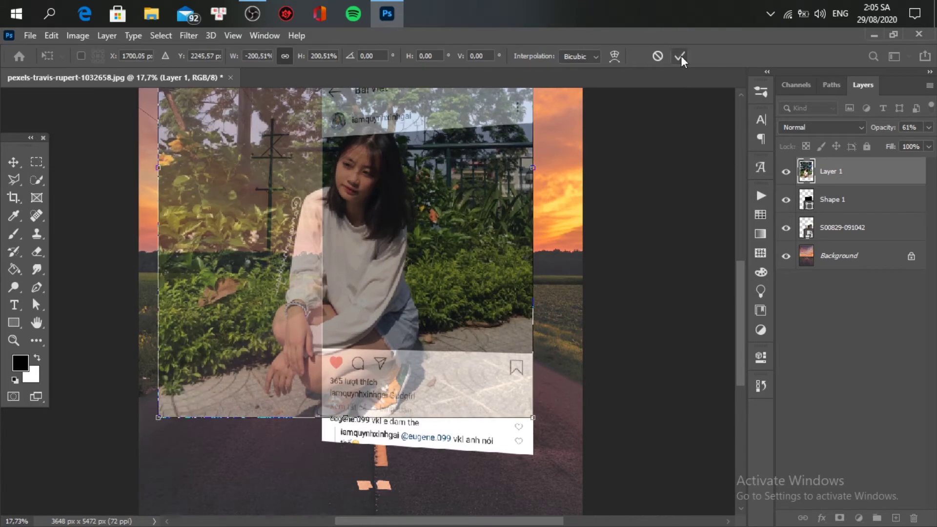
# Readjust the photo's scale to about 198.5% and apply the transform.
pyautogui.moveTo(155, 421); pyautogui.dragTo(177, 396)
pyautogui.moveTo(391, 307); pyautogui.dragTo(391, 315)
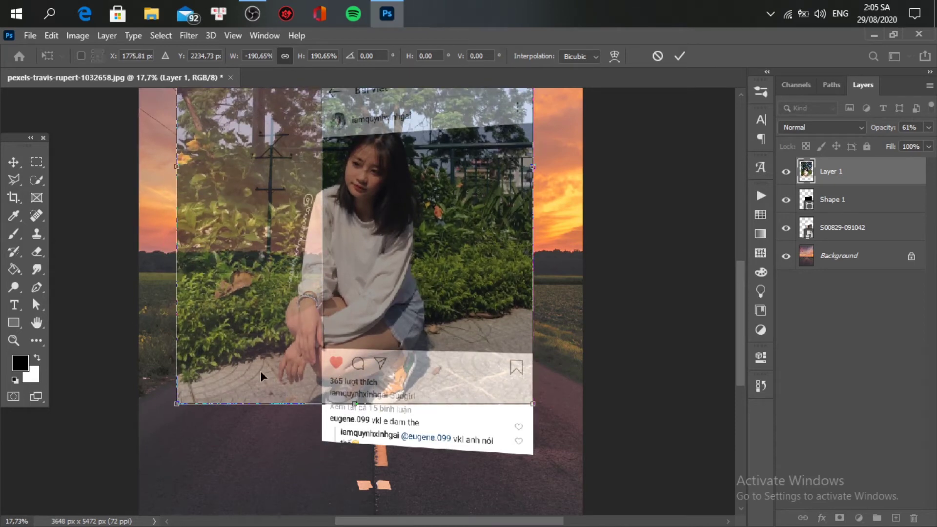
pyautogui.moveTo(185, 398); pyautogui.dragTo(170, 418)
pyautogui.moveTo(433, 331); pyautogui.dragTo(438, 323)
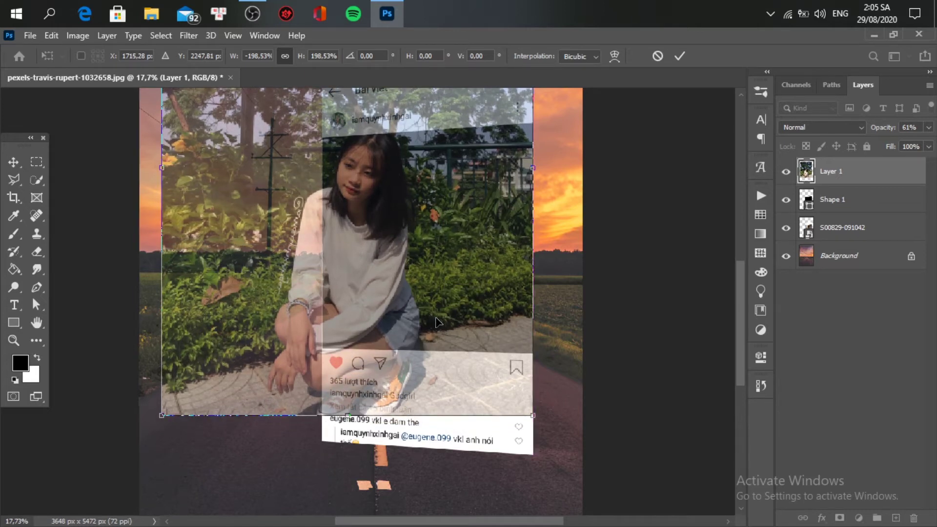
pyautogui.click(681, 57)
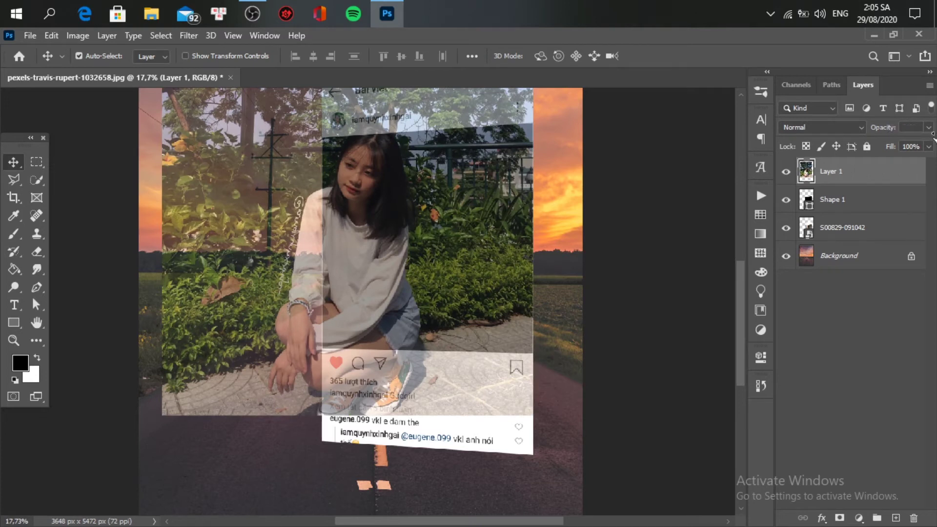
# Restore Layer 1's opacity to 100% and clip it to the black Shape 1 layer.
pyautogui.moveTo(936, 137); pyautogui.dragTo(936, 137)
pyautogui.scroll(3, 655, 215)
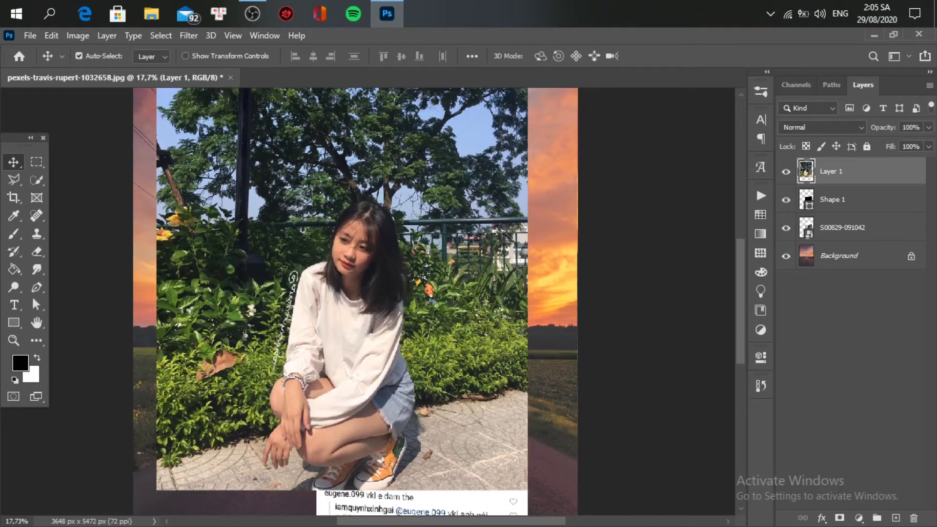
pyautogui.rightClick(876, 171)
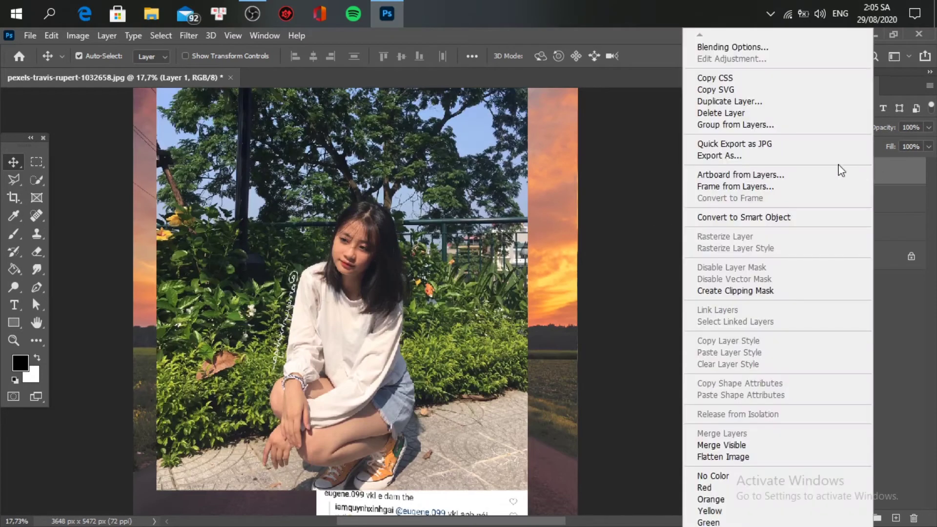
pyautogui.click(796, 291)
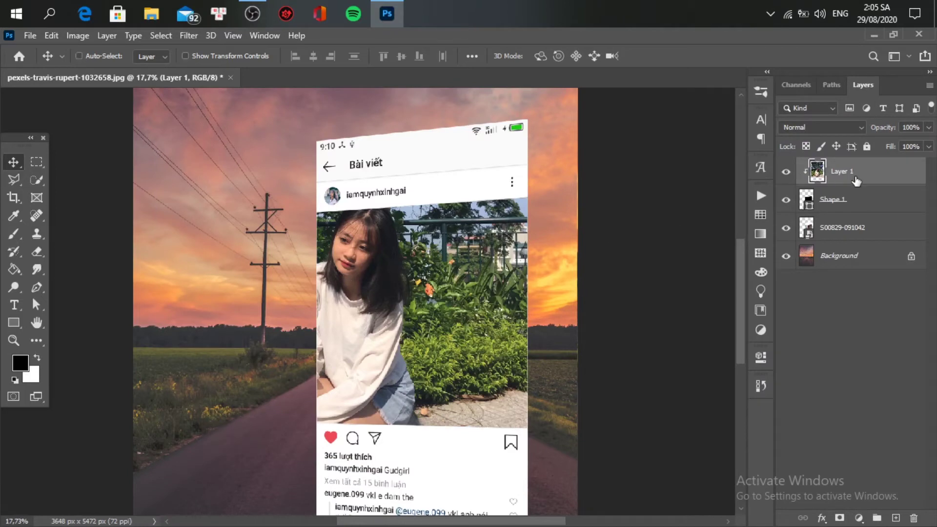
# Duplicate Layer 1 and select the girl on the copy with Select Subject.
pyautogui.hotkey('ctrl', 'j')
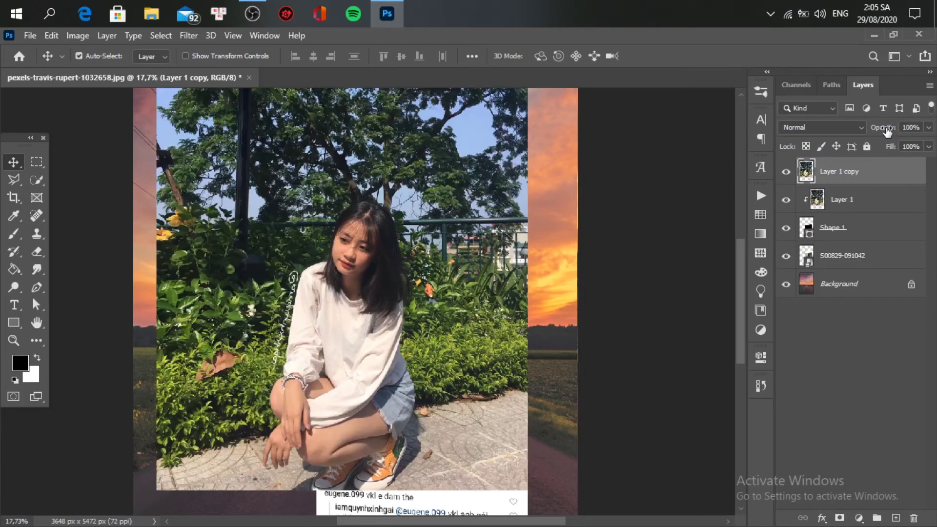
pyautogui.scroll(2, 369, 336)
pyautogui.moveTo(386, 367); pyautogui.dragTo(396, 326)
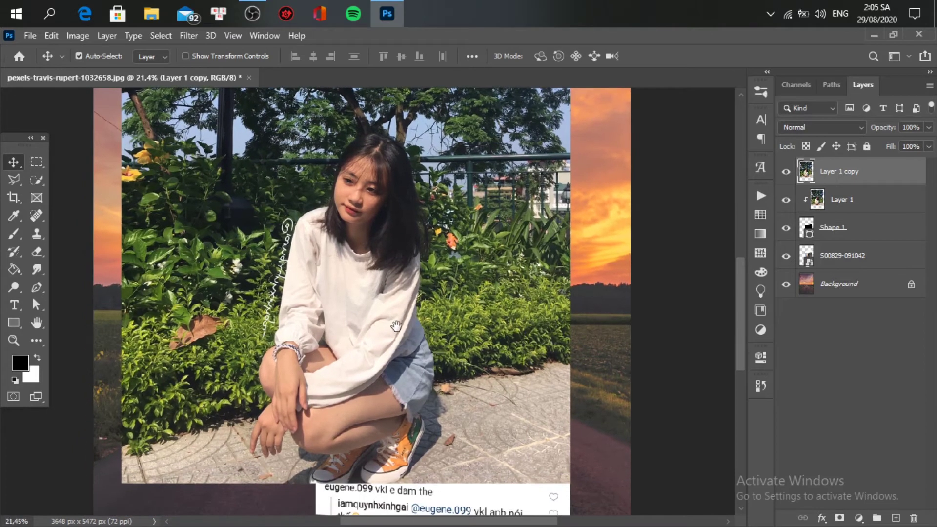
pyautogui.click(31, 182)
pyautogui.click(380, 54)
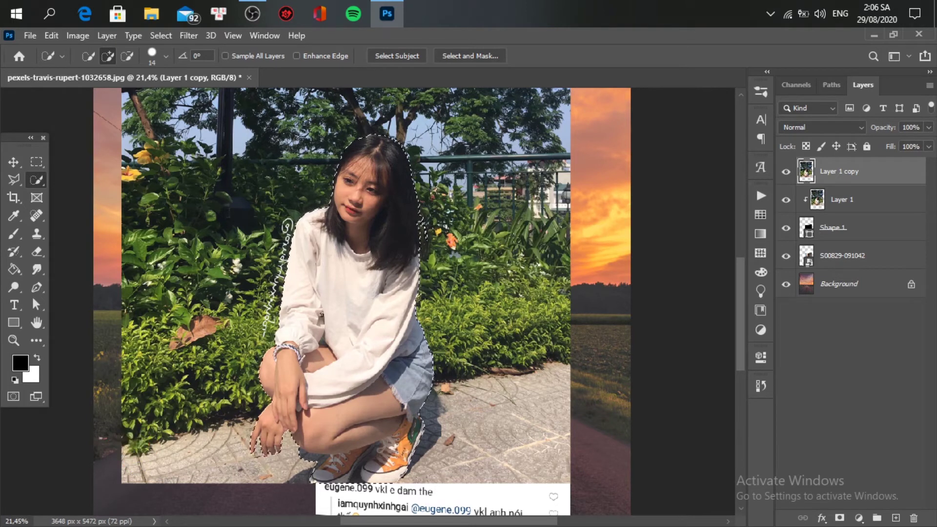
# Refine the girl's selection in Select and Mask, subtracting the leftover pavement around the sole of the right shoe.
pyautogui.scroll(4, 355, 379)
pyautogui.click(442, 54)
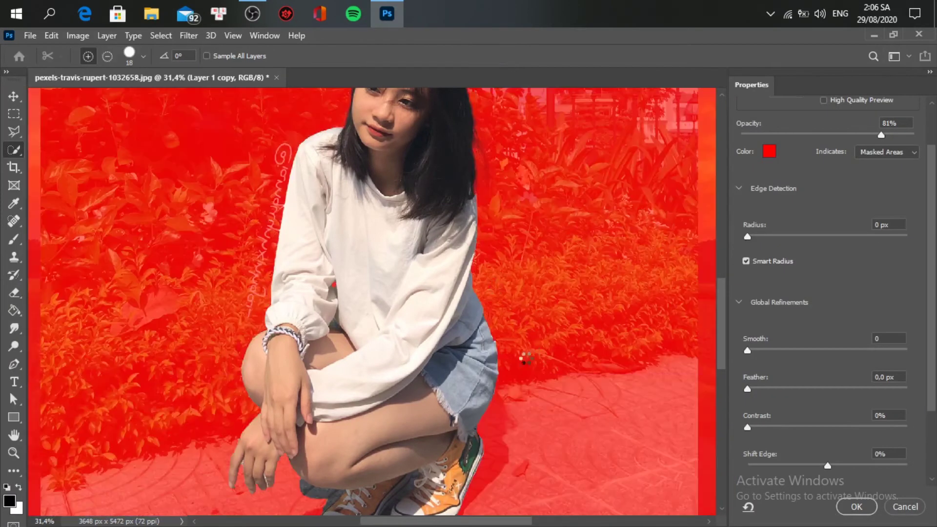
pyautogui.moveTo(485, 416); pyautogui.dragTo(450, 265)
pyautogui.scroll(5, 392, 294)
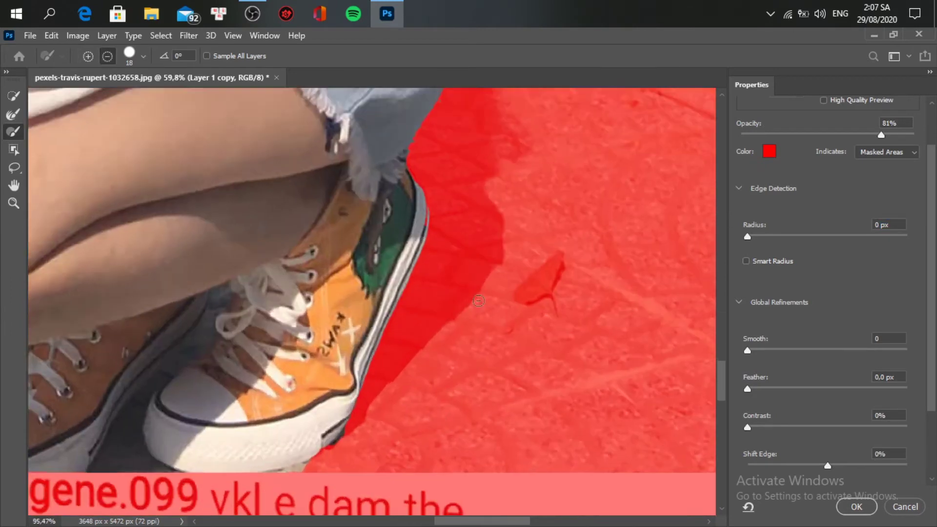
pyautogui.scroll(2, 391, 294)
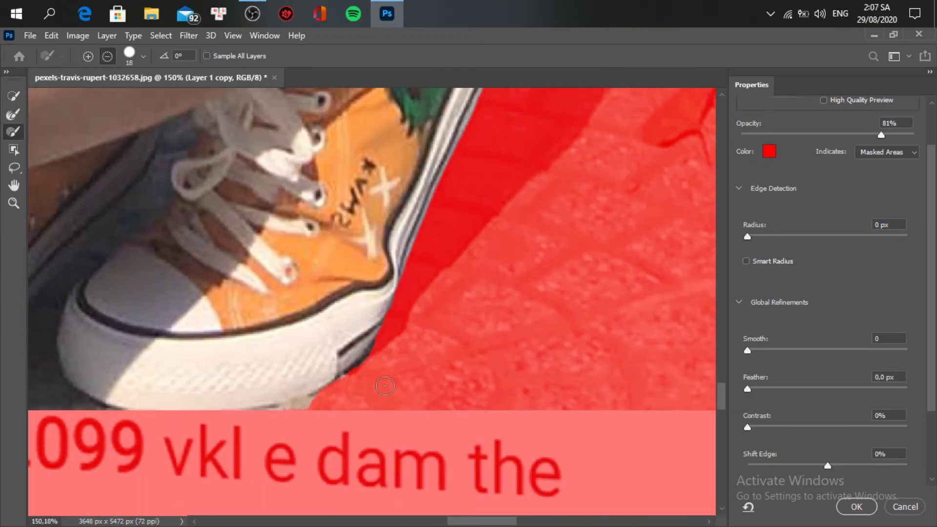
pyautogui.moveTo(376, 331); pyautogui.dragTo(625, 258)
pyautogui.moveTo(494, 352); pyautogui.dragTo(540, 333)
pyautogui.moveTo(110, 251); pyautogui.dragTo(467, 319)
pyautogui.moveTo(466, 318)
pyautogui.mouseDown()
pyautogui.moveTo(409, 427)
pyautogui.moveTo(491, 270)
pyautogui.moveTo(517, 404)
pyautogui.moveTo(495, 329)
pyautogui.moveTo(371, 290)
pyautogui.mouseUp()
pyautogui.scroll(3, 495, 328)
pyautogui.moveTo(381, 200)
pyautogui.mouseDown()
pyautogui.moveTo(443, 408)
pyautogui.moveTo(370, 265)
pyautogui.mouseUp()
pyautogui.moveTo(571, 268); pyautogui.dragTo(406, 470)
# Reduce the subtracting brush to 11 px and remove the shadowed pavement between the two shoes.
pyautogui.press('[')
pyautogui.press('[')
pyautogui.press('[')
pyautogui.press('[')
pyautogui.press('[')
pyautogui.press('[')
pyautogui.press('[')
pyautogui.moveTo(233, 354)
pyautogui.mouseDown()
pyautogui.moveTo(243, 339)
pyautogui.moveTo(239, 377)
pyautogui.moveTo(242, 328)
pyautogui.moveTo(370, 236)
pyautogui.mouseUp()
pyautogui.moveTo(467, 226)
pyautogui.mouseDown()
pyautogui.moveTo(350, 396)
pyautogui.moveTo(377, 370)
pyautogui.mouseUp()
pyautogui.moveTo(341, 303); pyautogui.dragTo(286, 363)
pyautogui.click(875, 35)
pyautogui.click(388, 14)
pyautogui.click(875, 35)
pyautogui.rightClick(455, 191)
pyautogui.click(473, 229)
pyautogui.click(387, 14)
# Clear the remaining pavement from the gap between the shoes.
pyautogui.moveTo(324, 328); pyautogui.dragTo(266, 361)
pyautogui.moveTo(350, 315)
pyautogui.mouseDown()
pyautogui.moveTo(276, 364)
pyautogui.moveTo(411, 191)
pyautogui.moveTo(370, 280)
pyautogui.moveTo(303, 372)
pyautogui.mouseUp()
pyautogui.scroll(-5, 303, 373)
pyautogui.scroll(3, 378, 429)
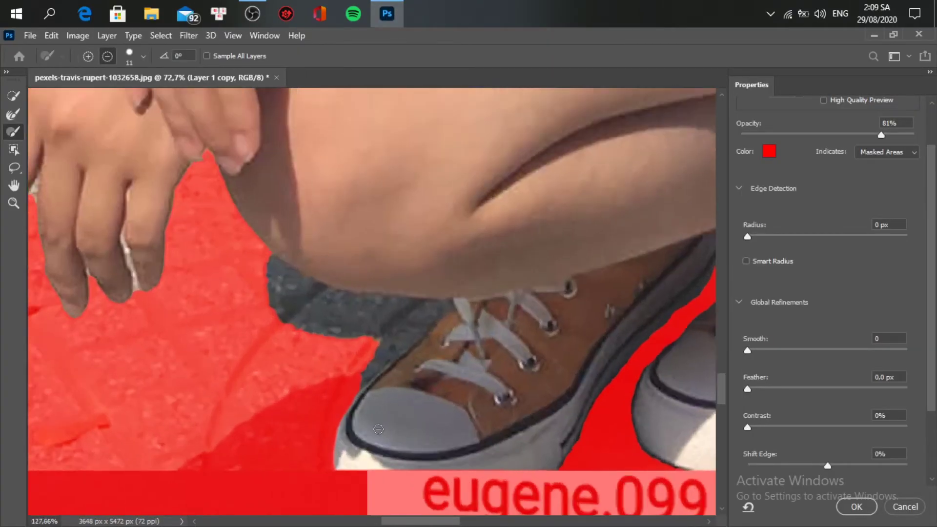
# Subtract the dark shadow beneath the girl's knee and above the toe of the left shoe from the selection.
pyautogui.scroll(4, 378, 430)
pyautogui.moveTo(373, 222); pyautogui.dragTo(188, 239)
pyautogui.moveTo(163, 189)
pyautogui.mouseDown()
pyautogui.moveTo(468, 244)
pyautogui.moveTo(434, 323)
pyautogui.moveTo(550, 227)
pyautogui.mouseUp()
pyautogui.moveTo(549, 227)
pyautogui.mouseDown()
pyautogui.moveTo(495, 294)
pyautogui.moveTo(308, 235)
pyautogui.moveTo(490, 276)
pyautogui.moveTo(385, 348)
pyautogui.mouseUp()
pyautogui.moveTo(135, 223)
pyautogui.mouseDown()
pyautogui.moveTo(435, 341)
pyautogui.moveTo(379, 249)
pyautogui.moveTo(636, 353)
pyautogui.mouseUp()
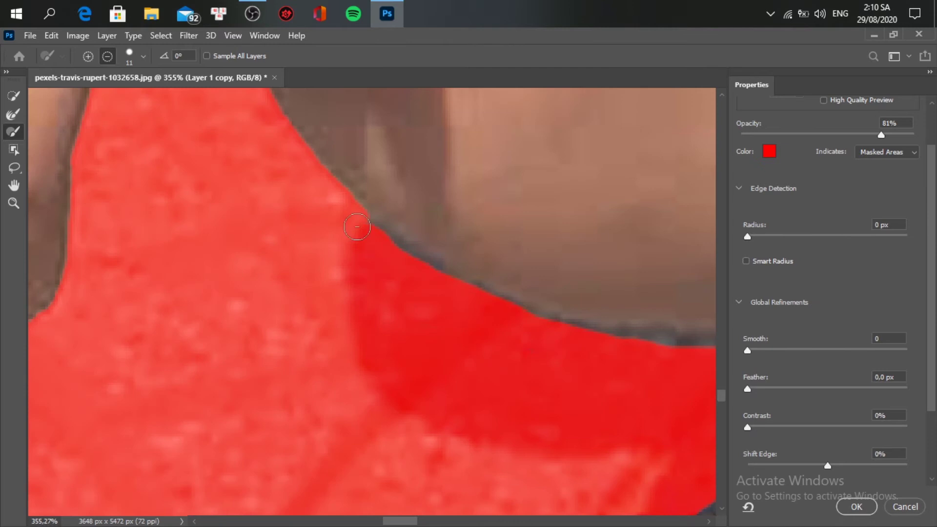
pyautogui.moveTo(369, 243); pyautogui.dragTo(454, 309)
pyautogui.moveTo(78, 334); pyautogui.dragTo(517, 351)
pyautogui.moveTo(64, 351); pyautogui.dragTo(293, 381)
# Clean up the selection edge along the left shoe, lower leg and knee by subtracting leftover pavement.
pyautogui.scroll(2, 274, 381)
pyautogui.moveTo(293, 384)
pyautogui.mouseDown()
pyautogui.moveTo(296, 359)
pyautogui.moveTo(222, 308)
pyautogui.mouseUp()
pyautogui.moveTo(586, 332); pyautogui.dragTo(299, 329)
pyautogui.scroll(2, 511, 325)
pyautogui.scroll(1, 511, 325)
pyautogui.moveTo(510, 325); pyautogui.dragTo(356, 387)
# Reduce the brush to 3 px and subtract the thin background remnants around the fingers of the lowered hand.
pyautogui.press('[')
pyautogui.press('[')
pyautogui.press('[')
pyautogui.press('[')
pyautogui.press('[')
pyautogui.press('[')
pyautogui.press('[')
pyautogui.press('[')
pyautogui.moveTo(289, 443); pyautogui.dragTo(269, 359)
pyautogui.moveTo(273, 371)
pyautogui.mouseDown()
pyautogui.moveTo(332, 403)
pyautogui.moveTo(298, 268)
pyautogui.moveTo(264, 191)
pyautogui.moveTo(271, 172)
pyautogui.mouseUp()
pyautogui.scroll(3, 334, 435)
pyautogui.moveTo(157, 426); pyautogui.dragTo(475, 330)
pyautogui.moveTo(397, 352); pyautogui.dragTo(390, 314)
# Subtract the background from the narrow gaps between the fingers of the lowered hand.
pyautogui.scroll(-8, 445, 356)
pyautogui.scroll(4, 389, 253)
pyautogui.moveTo(389, 253); pyautogui.dragTo(447, 384)
pyautogui.moveTo(378, 295); pyautogui.dragTo(372, 369)
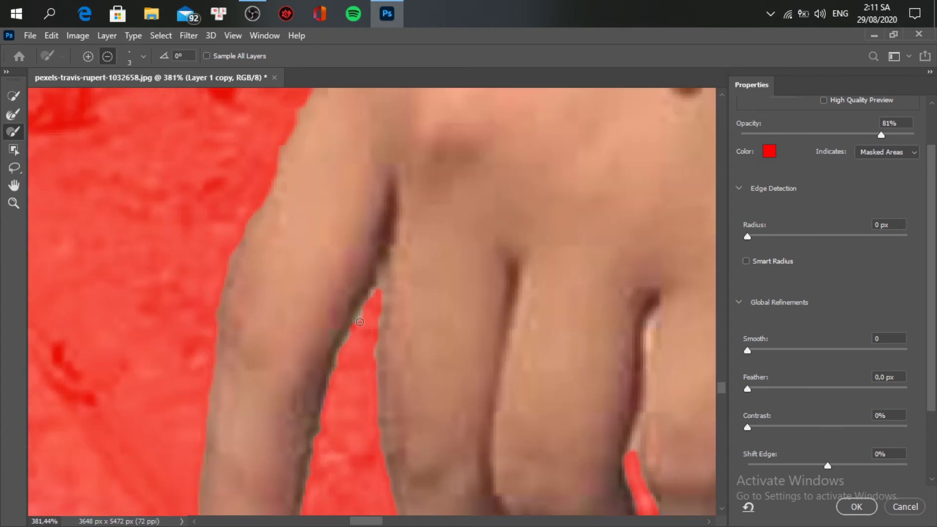
pyautogui.hscroll(5, 501, 379)
pyautogui.moveTo(377, 427); pyautogui.dragTo(381, 392)
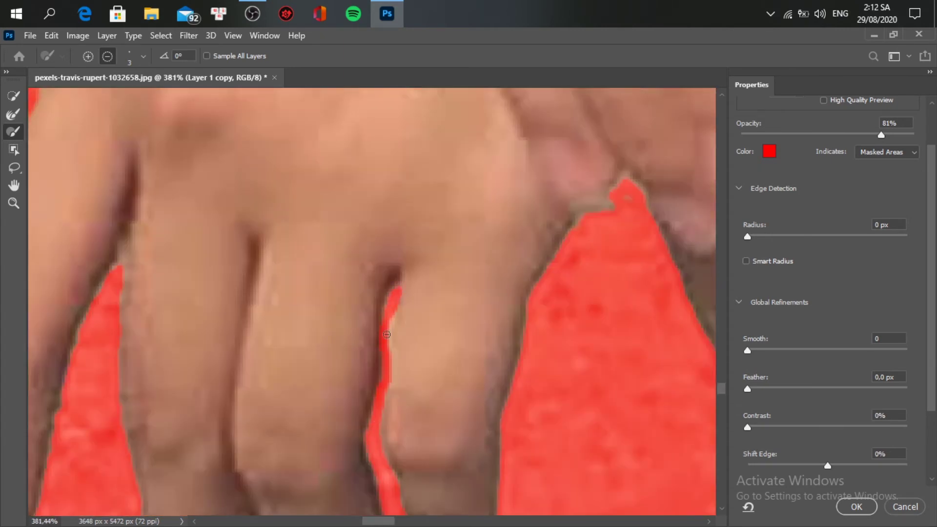
# Raise the selection's edge contrast slightly and output the girl's cutout to a new layer.
pyautogui.scroll(-10, 386, 335)
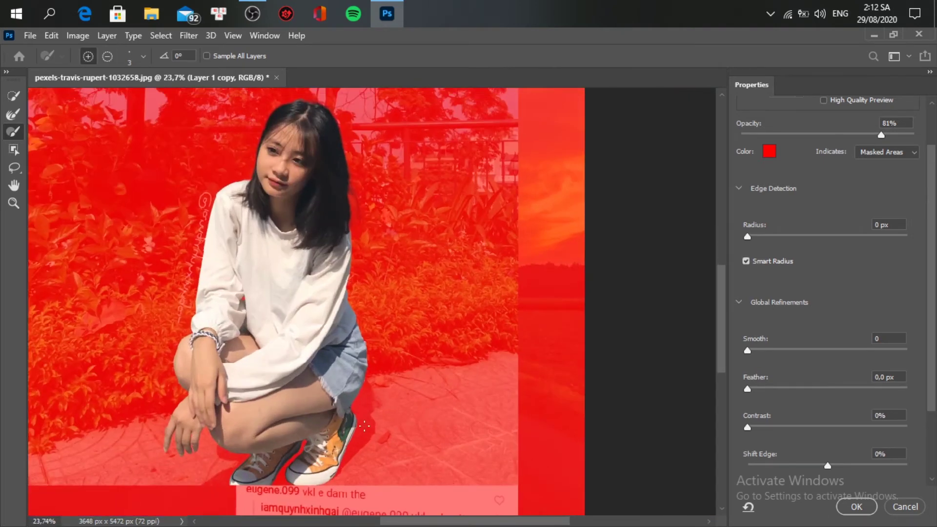
pyautogui.scroll(2, 364, 427)
pyautogui.moveTo(747, 428); pyautogui.dragTo(771, 428)
pyautogui.click(856, 506)
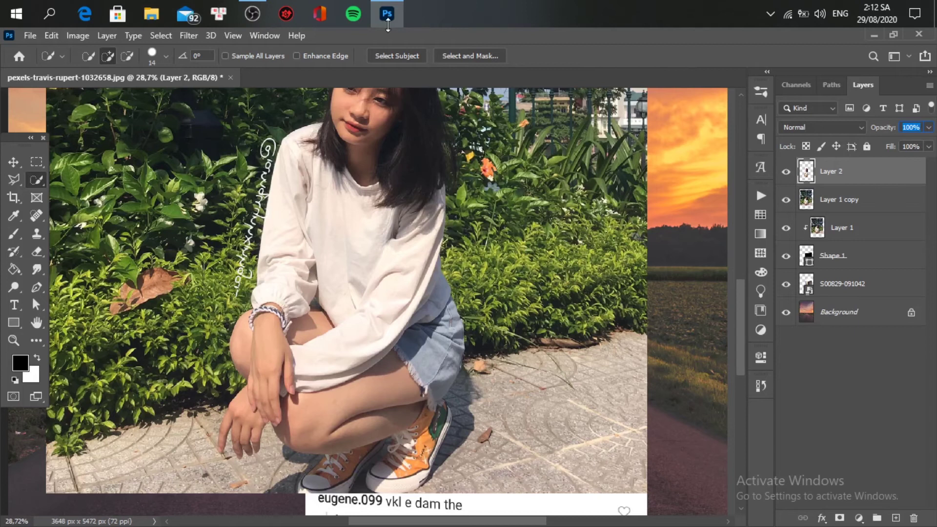
pyautogui.click(252, 5)
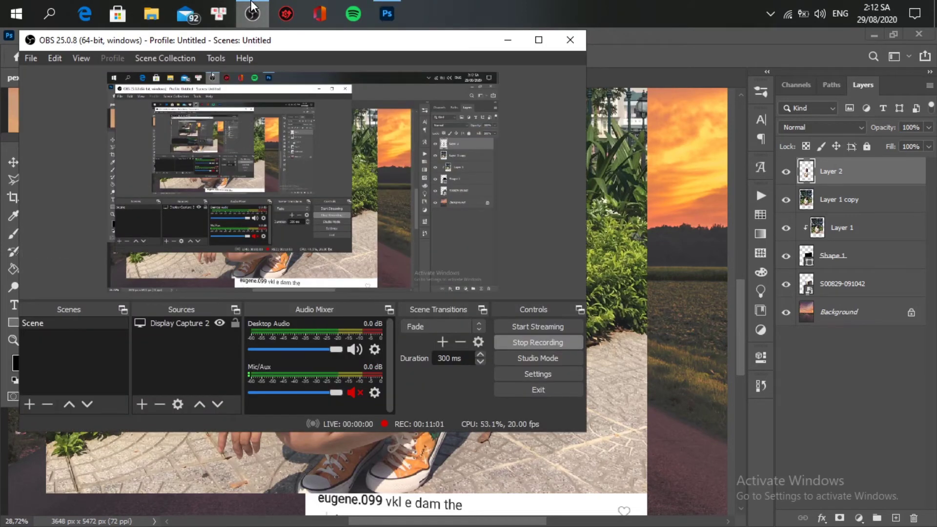
pyautogui.click(252, 5)
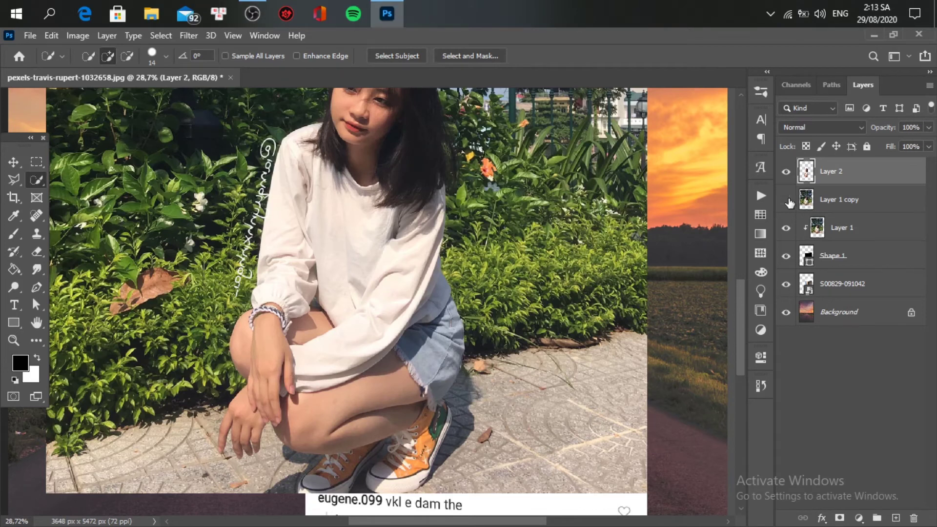
# Hide the Layer 1 copy layer so only the girl's cutout shows over the post.
pyautogui.click(786, 199)
pyautogui.scroll(-4, 478, 317)
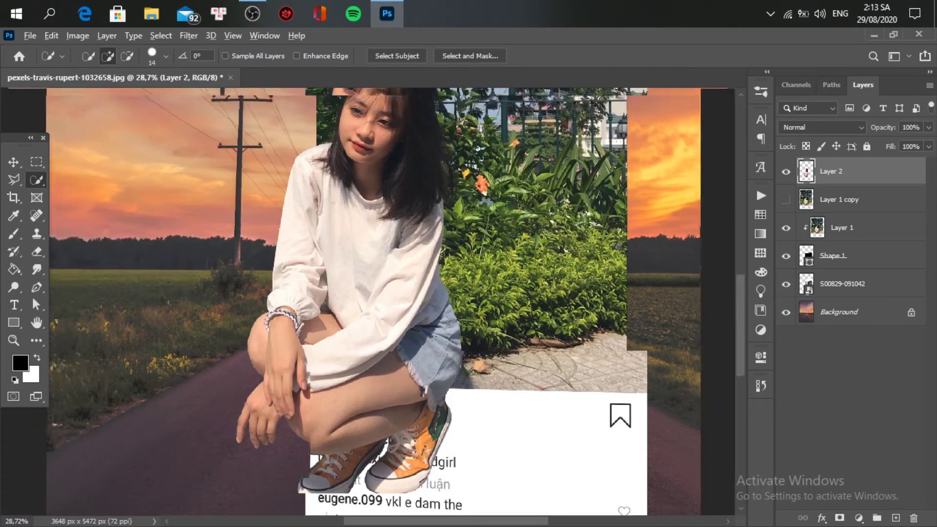
pyautogui.scroll(-4, 419, 351)
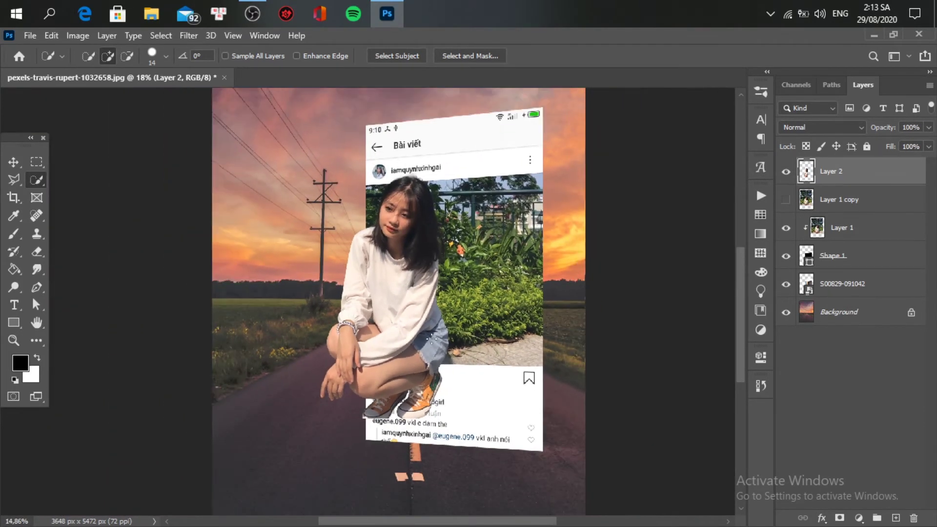
pyautogui.press('v')
pyautogui.scroll(3, 419, 351)
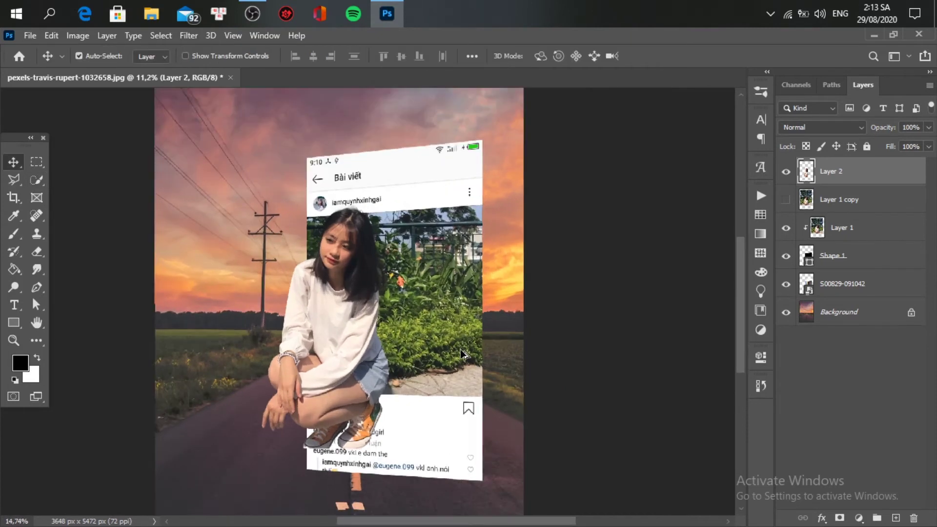
pyautogui.moveTo(404, 378); pyautogui.dragTo(414, 327)
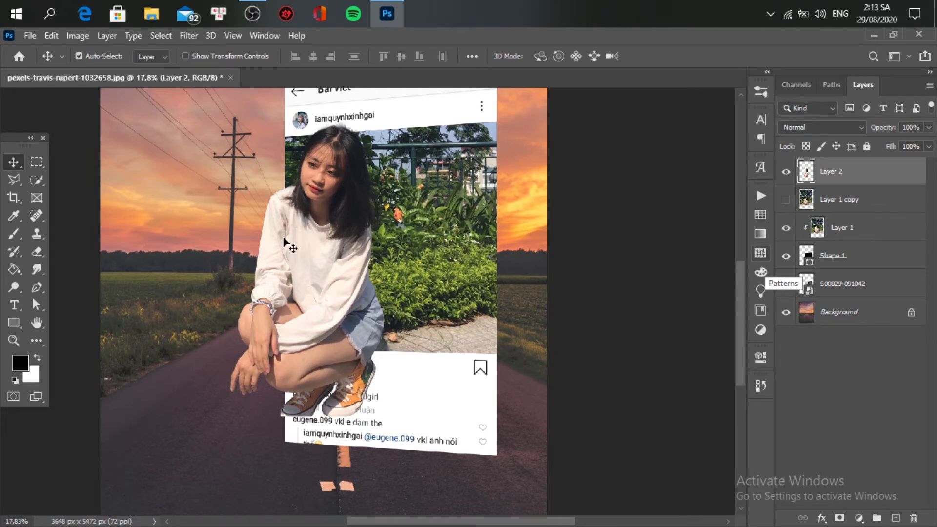
pyautogui.scroll(-3, 433, 332)
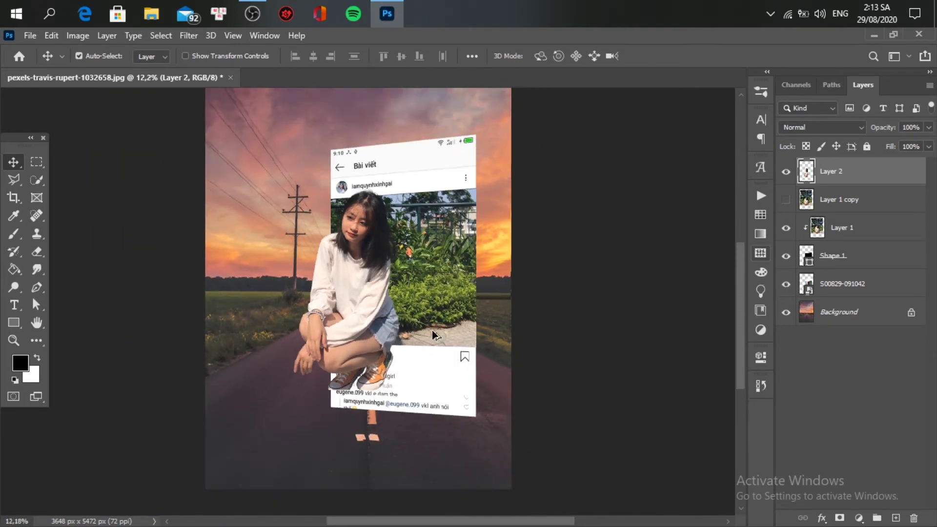
pyautogui.scroll(1, 433, 332)
pyautogui.scroll(4, 433, 332)
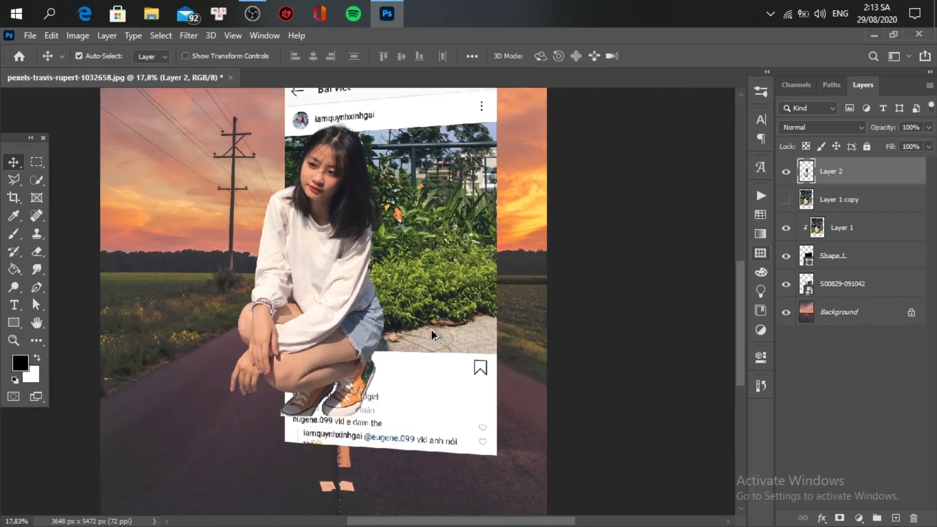
pyautogui.moveTo(386, 303); pyautogui.dragTo(409, 345)
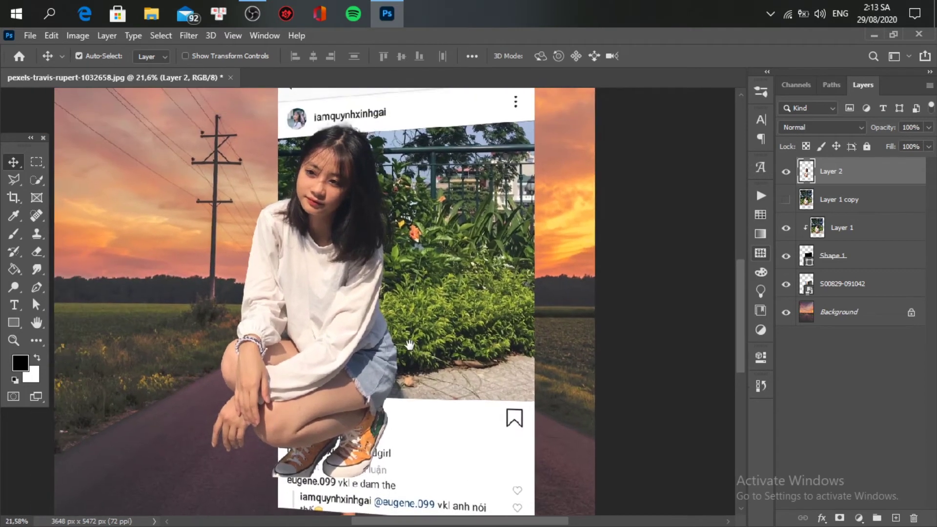
# Add a Levels adjustment clipped to the girl's cutout and darken its midtones to 0.87.
pyautogui.click(859, 517)
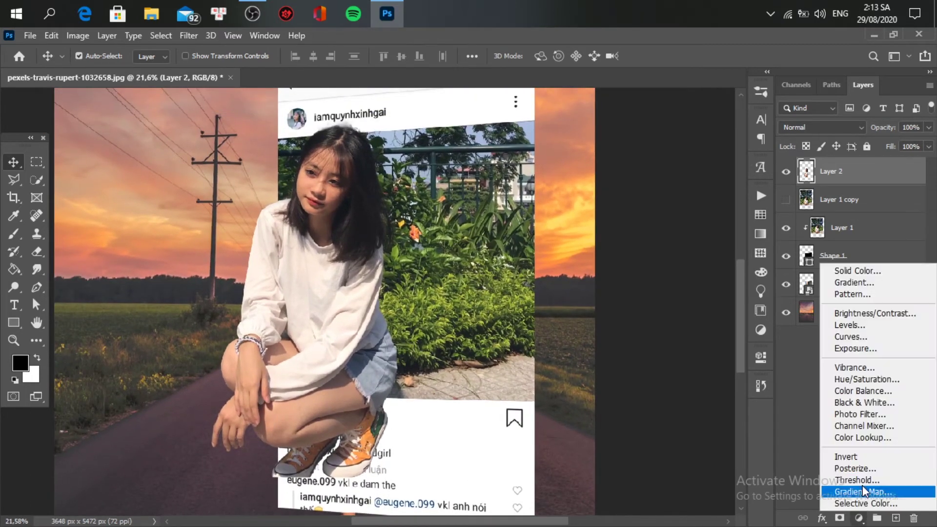
pyautogui.click(856, 322)
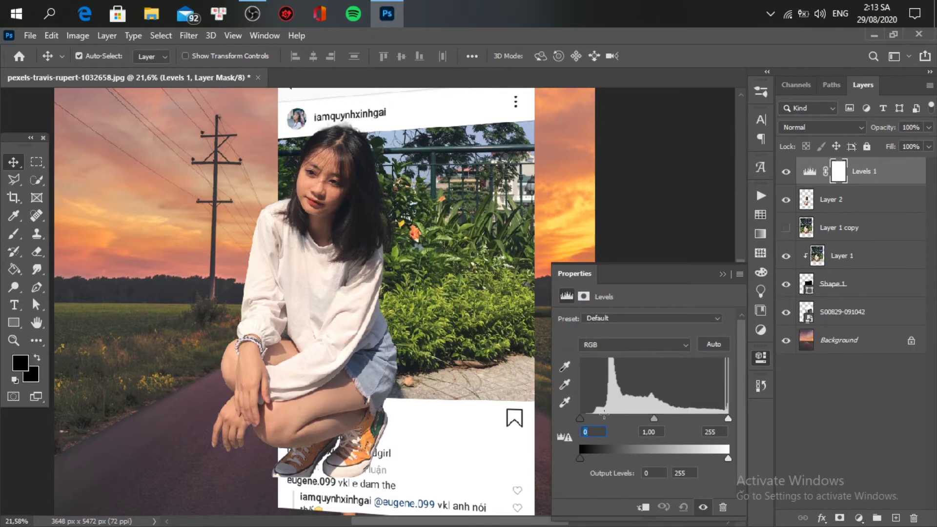
pyautogui.moveTo(653, 419); pyautogui.dragTo(651, 419)
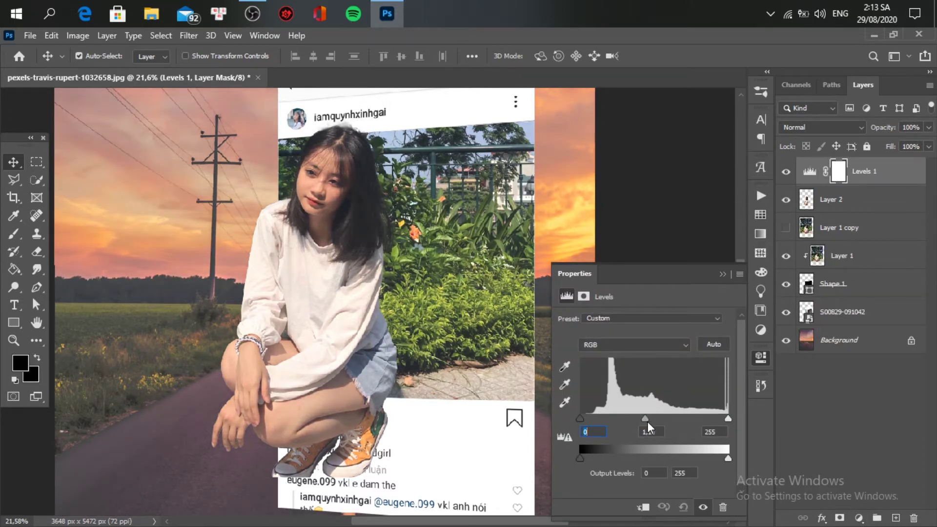
pyautogui.click(643, 508)
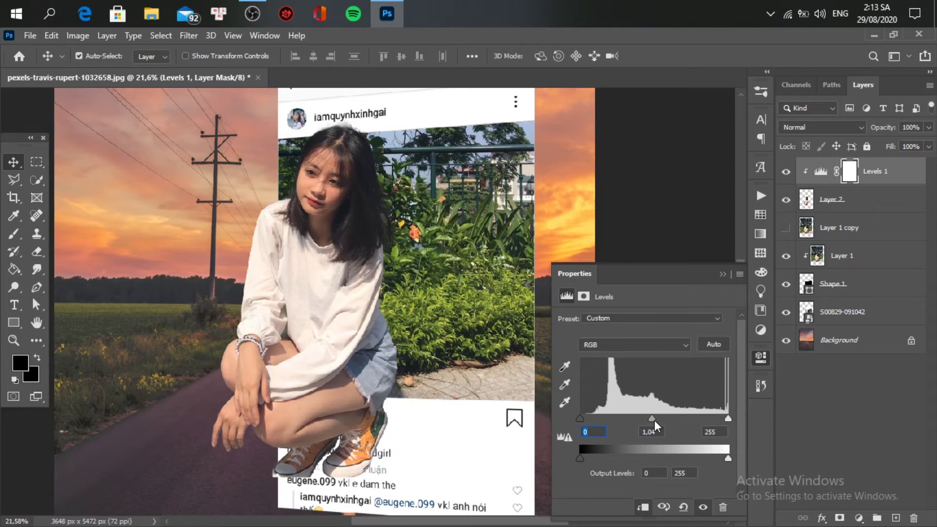
pyautogui.moveTo(661, 420); pyautogui.dragTo(661, 421)
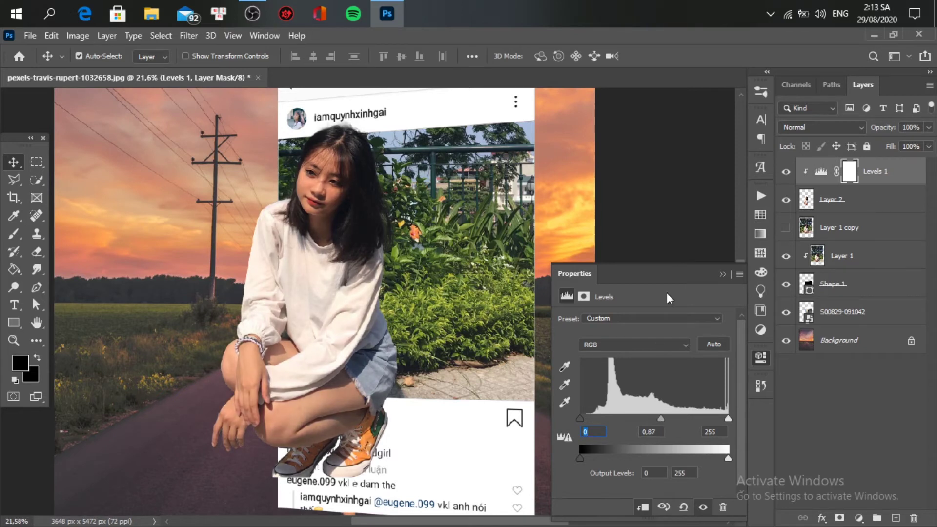
pyautogui.click(721, 274)
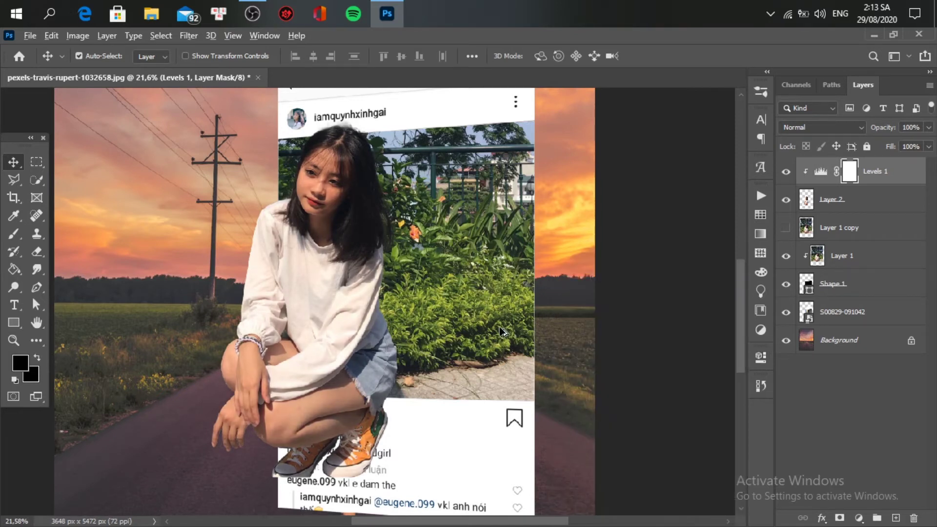
# Erase the toe edge of the front shoe that sticks out past the post's edge on the girl's cutout layer.
pyautogui.scroll(-2, 498, 332)
pyautogui.moveTo(480, 416); pyautogui.dragTo(449, 353)
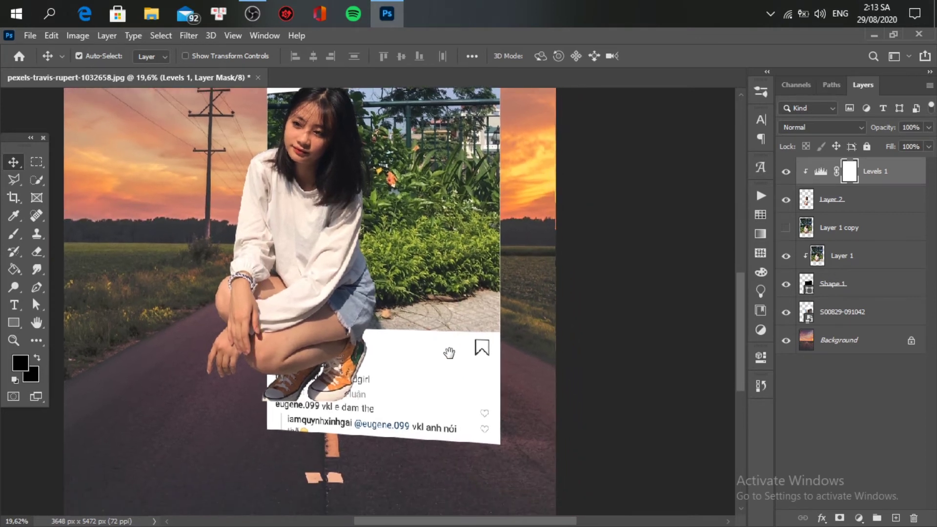
pyautogui.click(806, 211)
pyautogui.scroll(5, 268, 412)
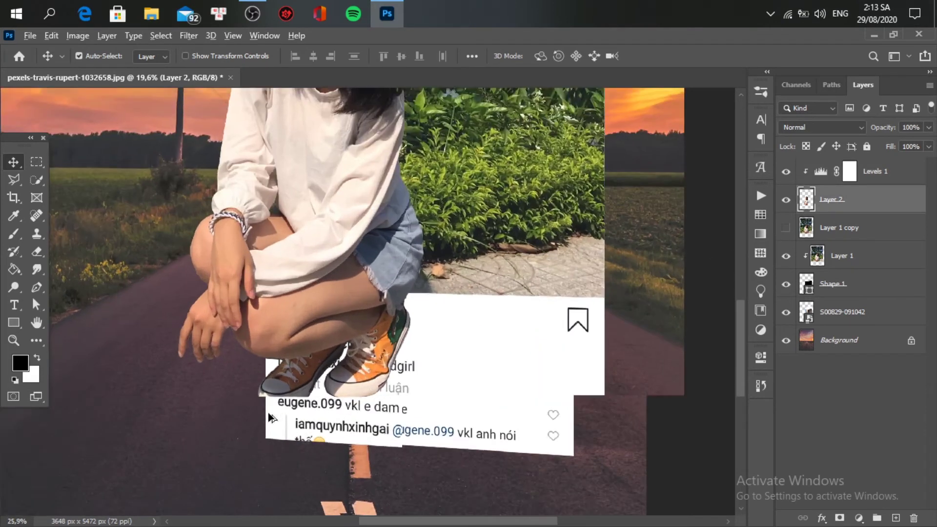
pyautogui.scroll(5, 268, 413)
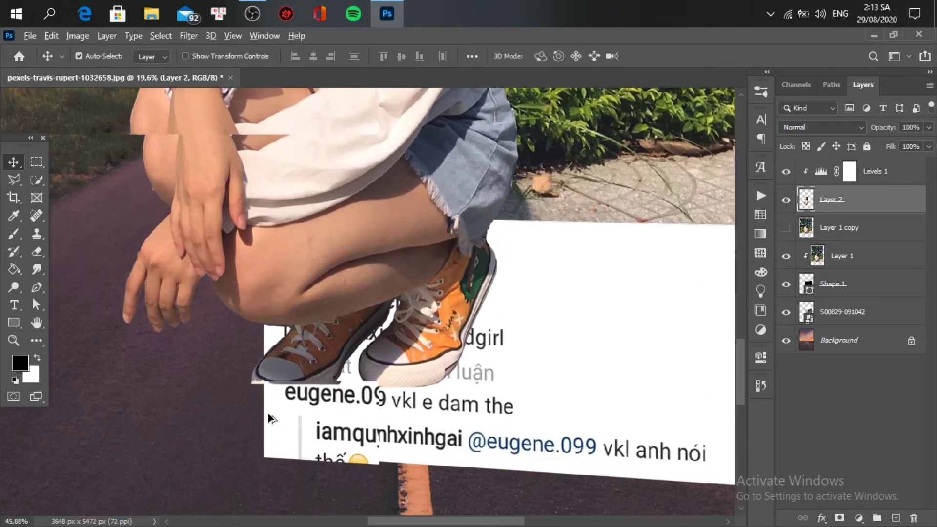
pyautogui.scroll(3, 12, 185)
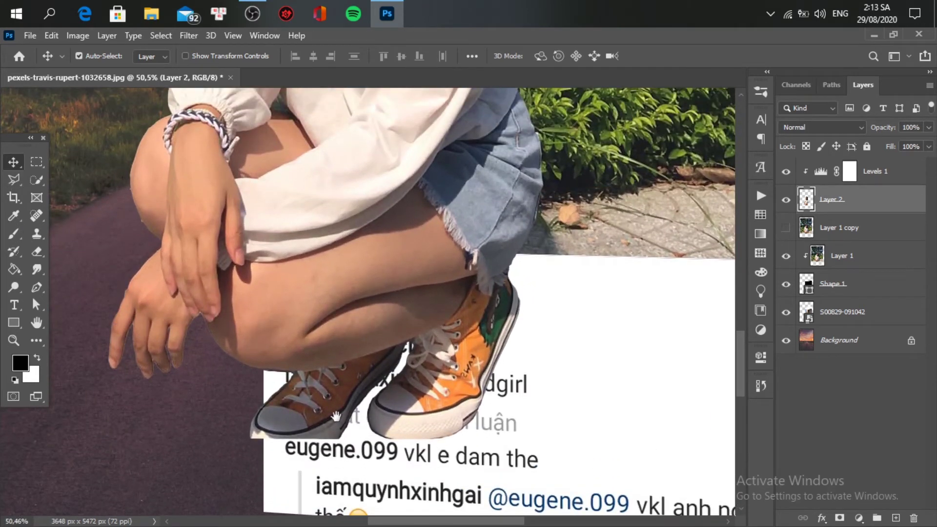
pyautogui.scroll(-5, 81, 263)
pyautogui.click(36, 252)
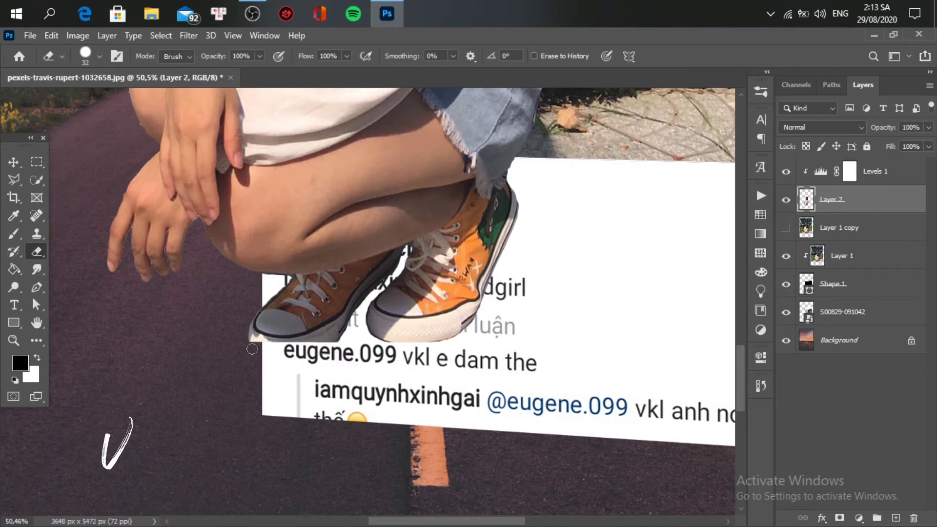
pyautogui.moveTo(259, 352)
pyautogui.mouseDown()
pyautogui.moveTo(252, 302)
pyautogui.moveTo(258, 349)
pyautogui.mouseUp()
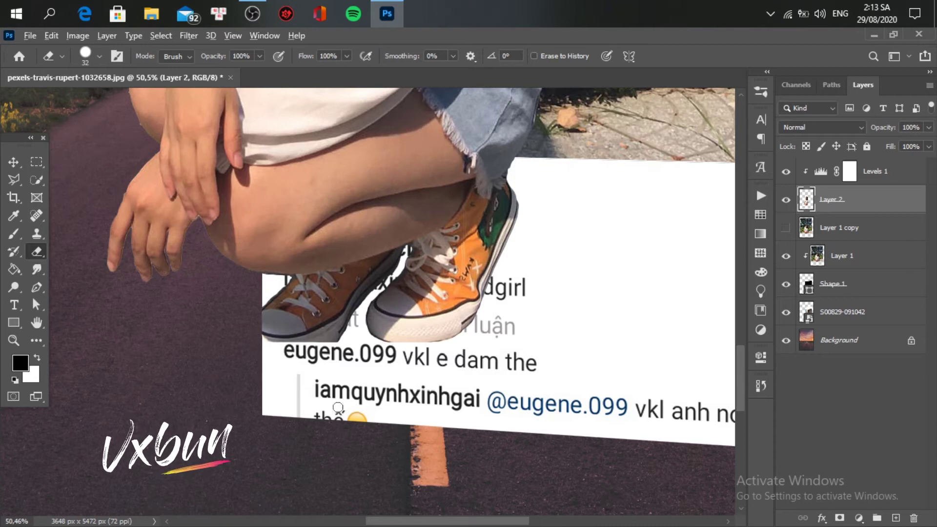
pyautogui.scroll(-3, 258, 341)
pyautogui.scroll(-2, 338, 401)
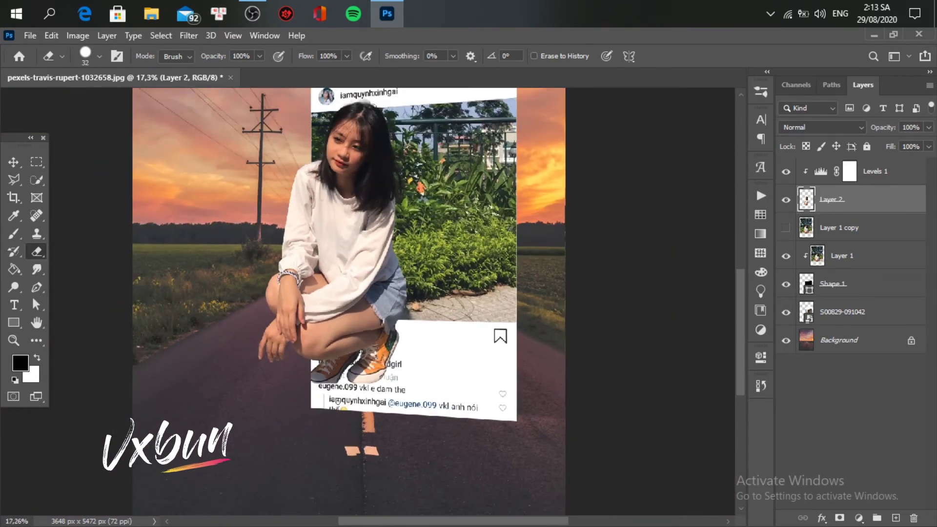
# Create a new layer above Levels 1 and paint one black dab over the post with a 2520 px, 0% hardness brush.
pyautogui.press('v')
pyautogui.moveTo(411, 325); pyautogui.dragTo(375, 376)
pyautogui.click(872, 173)
pyautogui.click(896, 518)
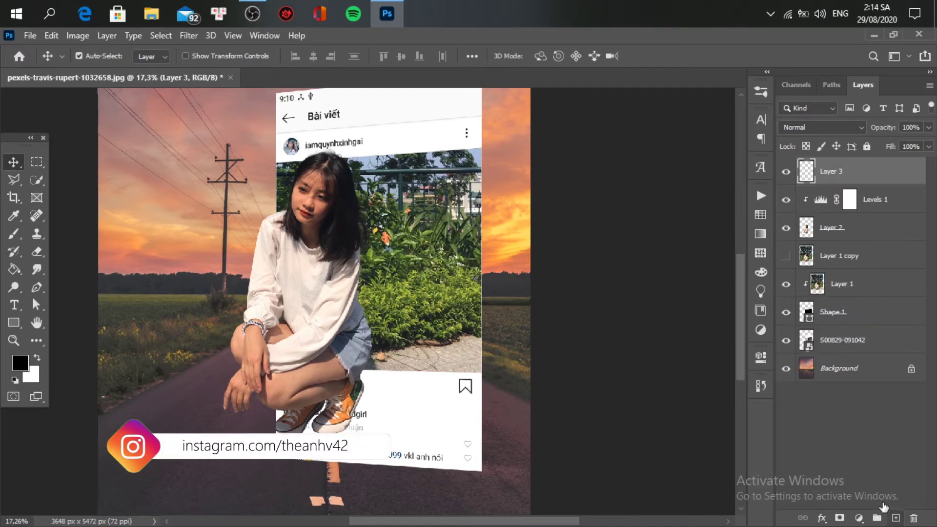
pyautogui.scroll(-1, 354, 307)
pyautogui.press('b')
pyautogui.rightClick(376, 288)
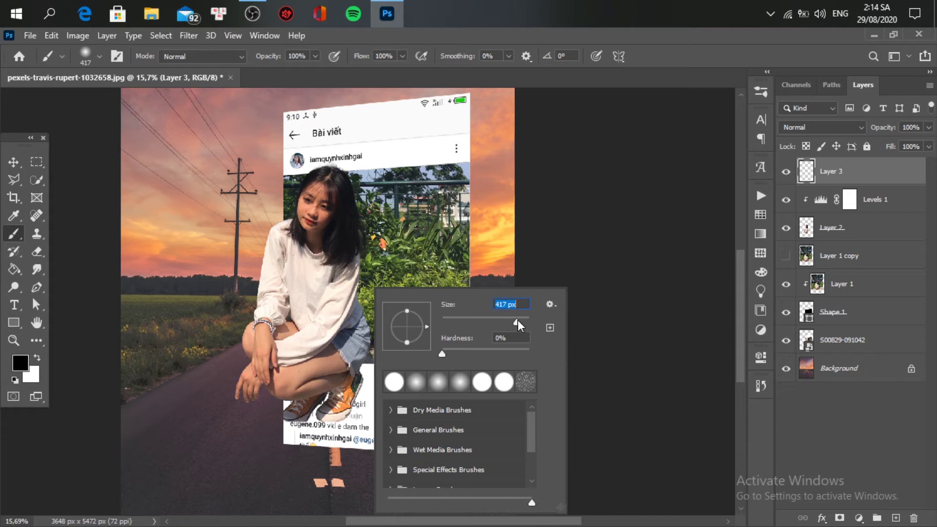
pyautogui.moveTo(525, 320); pyautogui.dragTo(525, 320)
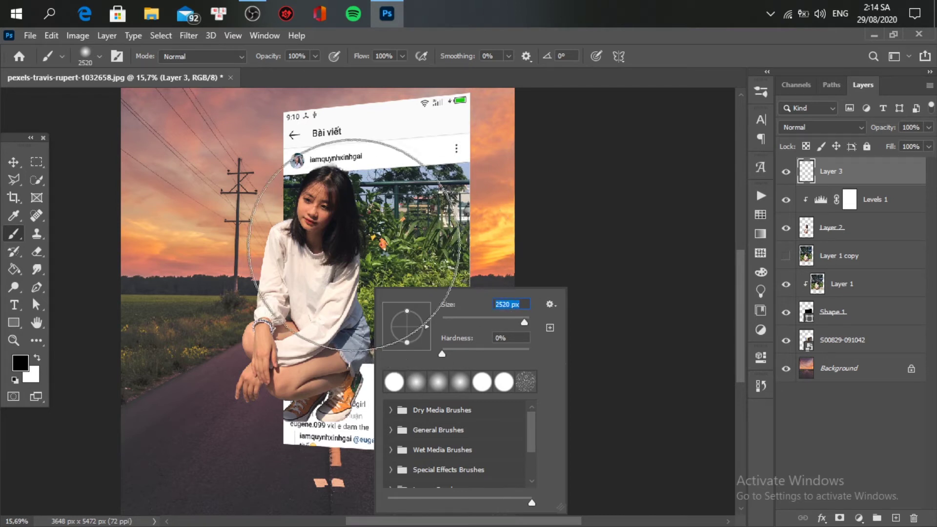
pyautogui.click(371, 261)
pyautogui.click(377, 261)
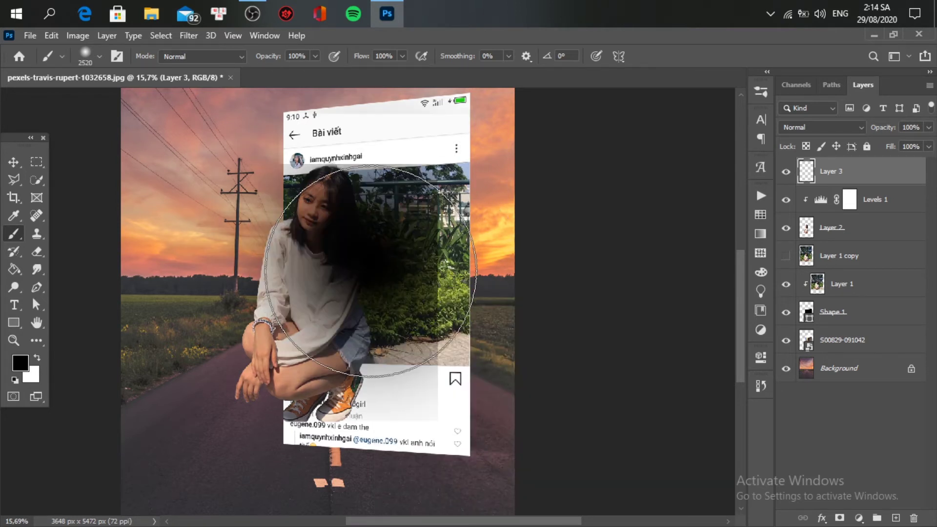
# Flatten the black dab to 116.04% width and 13.96% height as a shadow beneath the post, and set its opacity to 62%.
pyautogui.press('v')
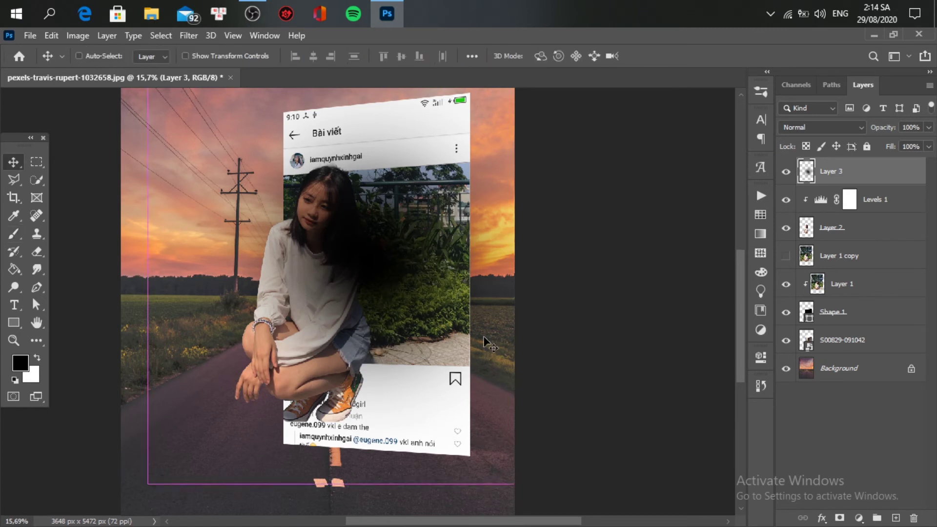
pyautogui.hotkey('ctrl', 't')
pyautogui.scroll(-3, 409, 207)
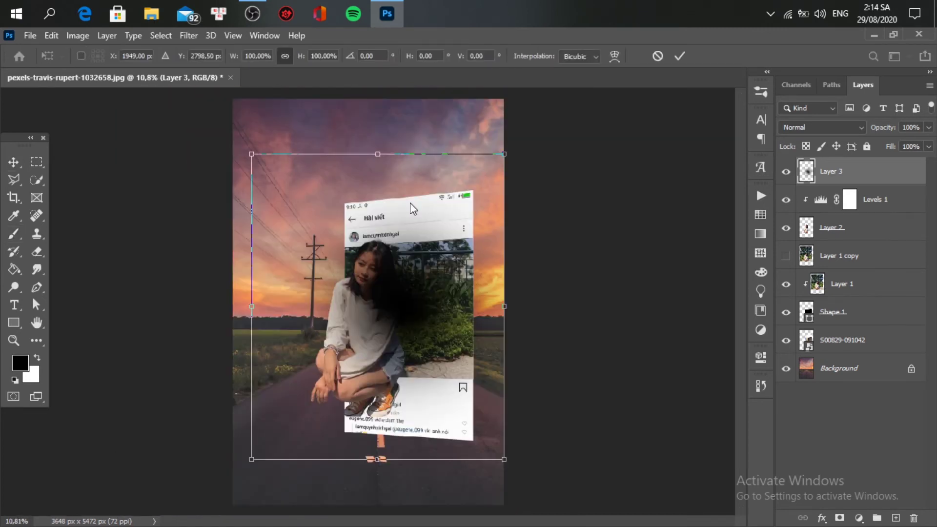
pyautogui.moveTo(379, 155); pyautogui.dragTo(382, 442)
pyautogui.moveTo(252, 455); pyautogui.dragTo(211, 454)
pyautogui.moveTo(389, 461); pyautogui.dragTo(401, 463)
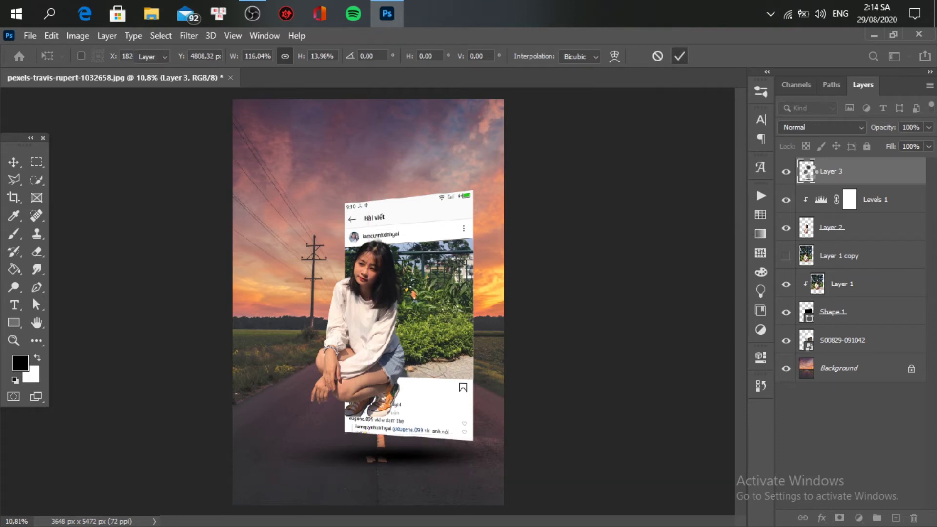
pyautogui.press('Return')
pyautogui.moveTo(858, 141); pyautogui.dragTo(858, 140)
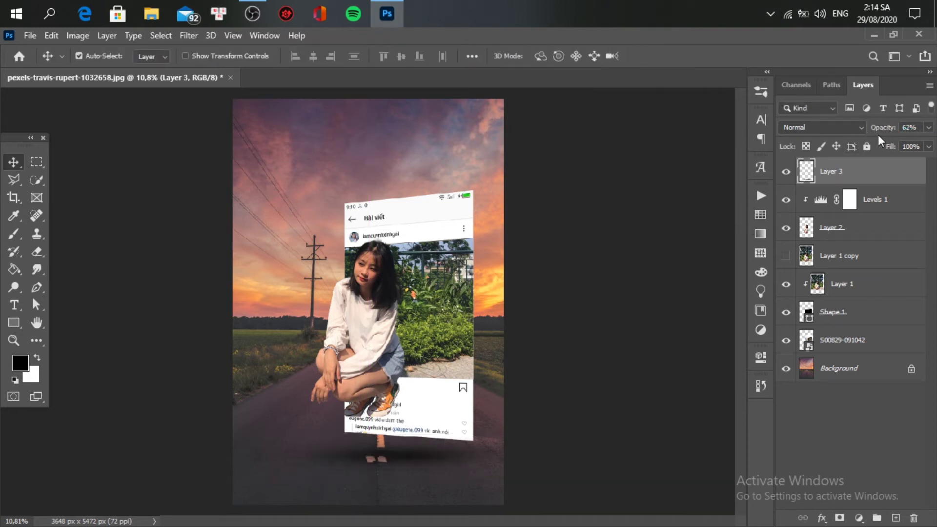
# Create another new layer and paint one soft white dab over the middle of the post with the 2520 px brush.
pyautogui.scroll(3, 410, 380)
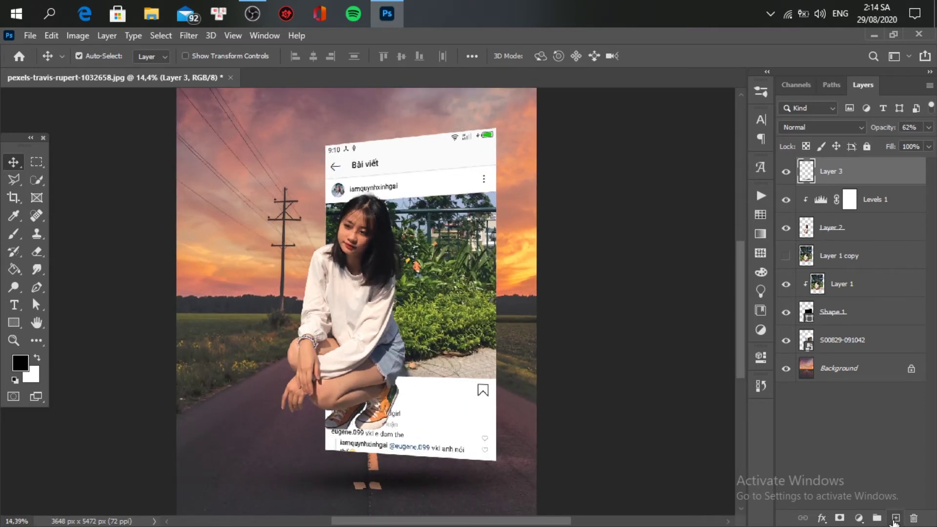
pyautogui.click(896, 518)
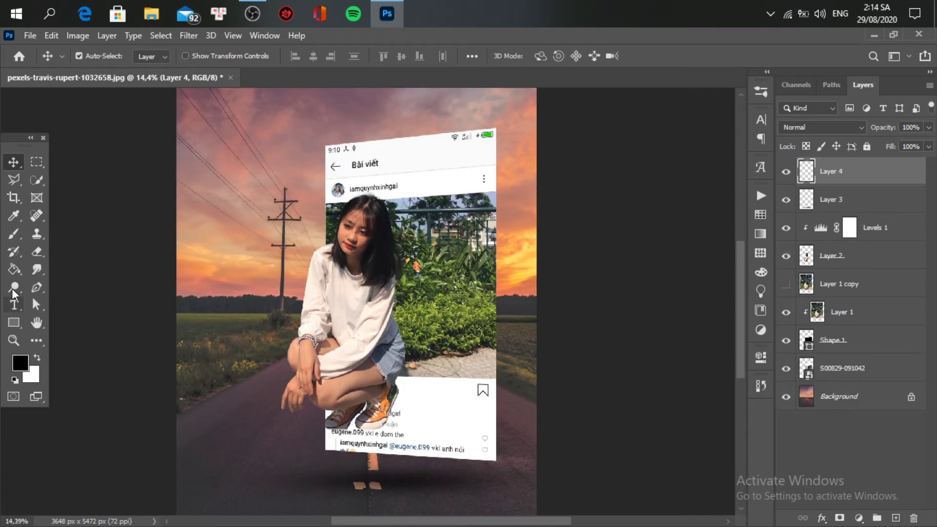
pyautogui.press('b')
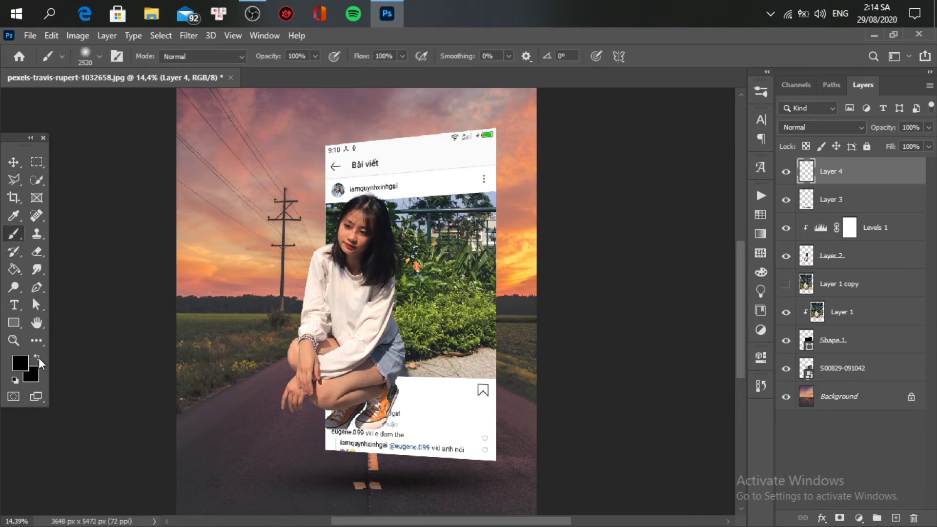
pyautogui.press('x')
pyautogui.press('x')
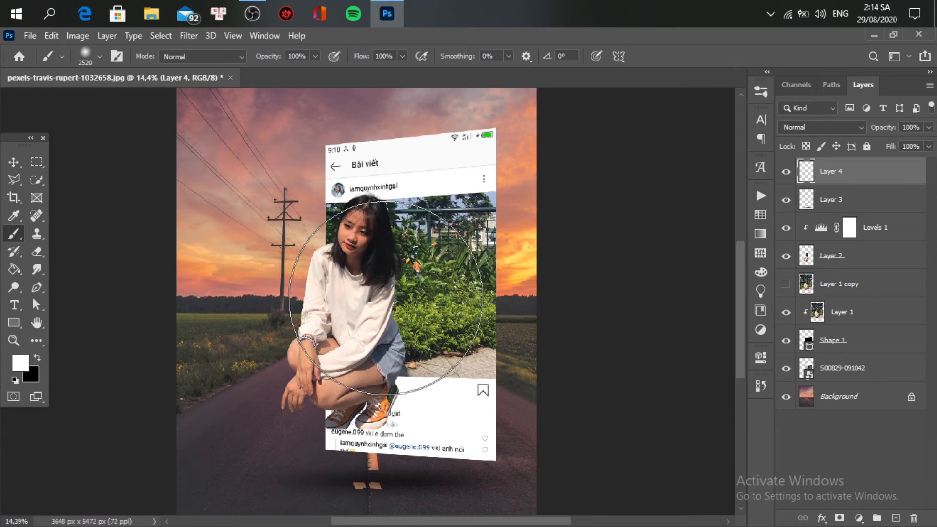
pyautogui.click(387, 298)
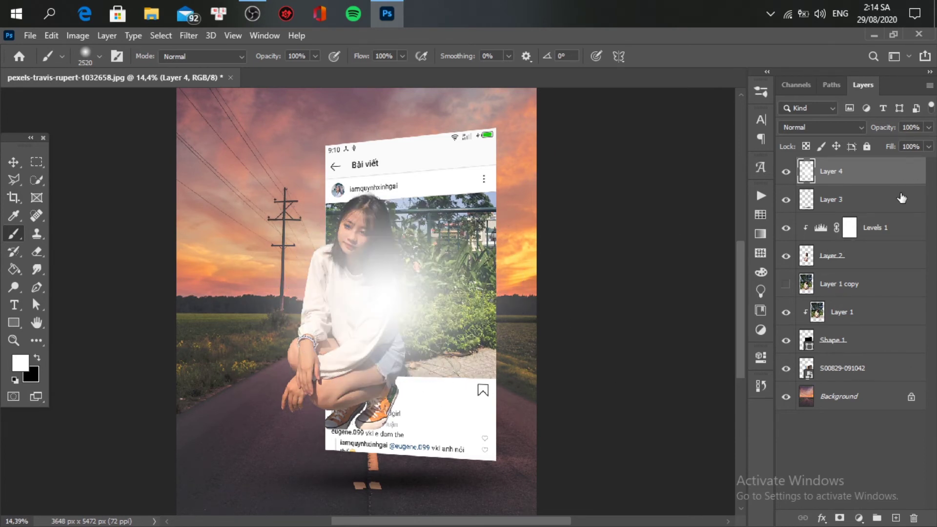
# Move the white glow layer directly above the Background and lower its opacity to 41%.
pyautogui.moveTo(886, 179); pyautogui.dragTo(861, 386)
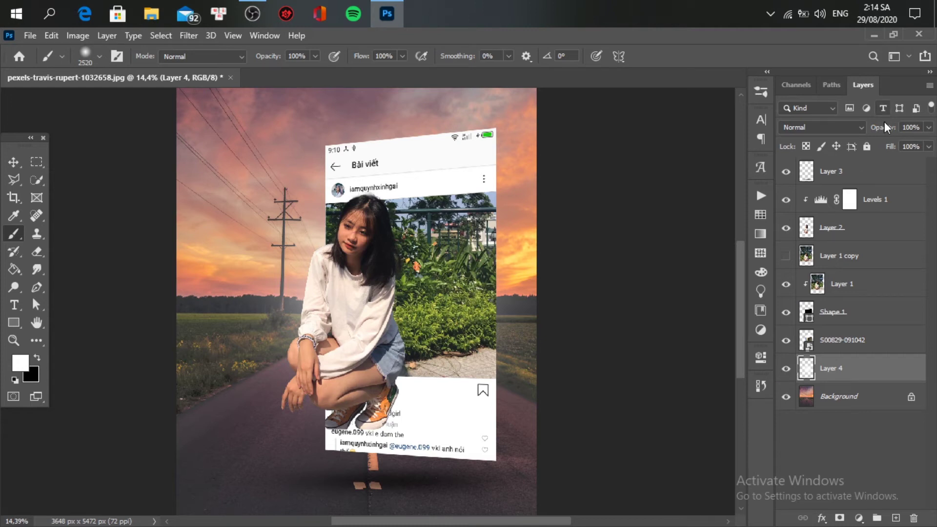
pyautogui.moveTo(883, 131)
pyautogui.mouseDown()
pyautogui.moveTo(860, 131)
pyautogui.moveTo(874, 131)
pyautogui.mouseUp()
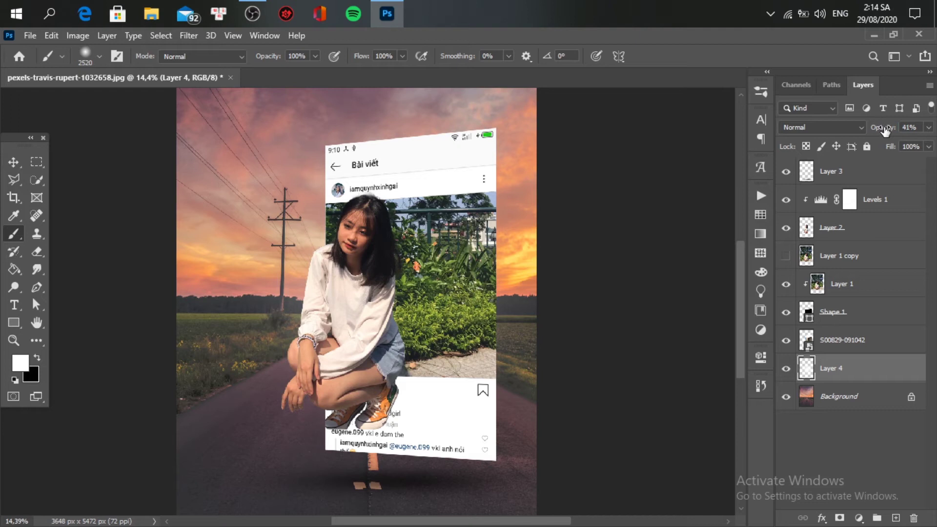
# Add a Levels adjustment directly above the Background, with shadows input at 15 and midtones at 0.81, to darken the road scene.
pyautogui.click(861, 402)
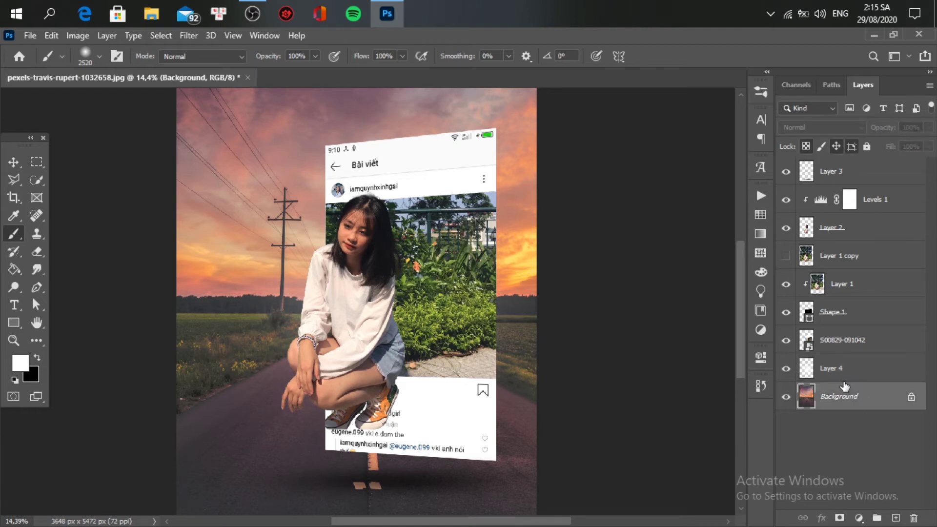
pyautogui.click(859, 518)
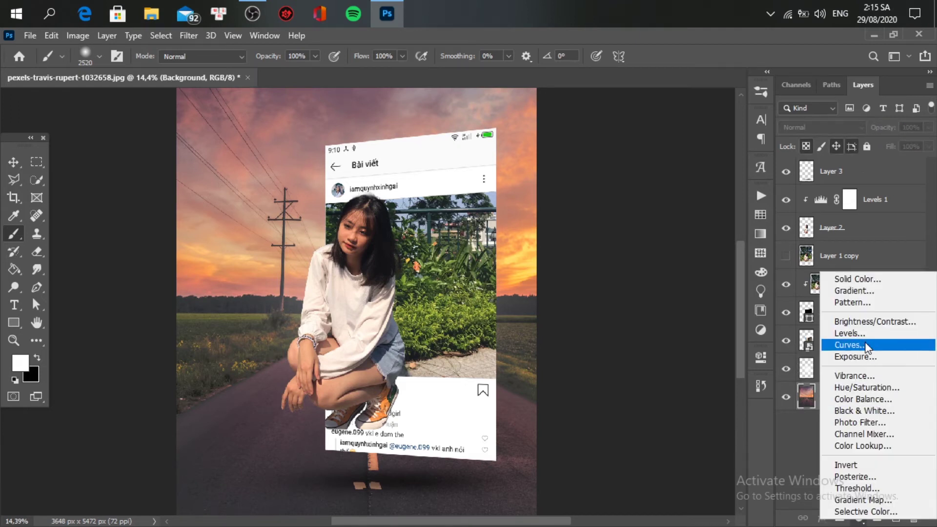
pyautogui.click(834, 334)
pyautogui.moveTo(654, 418); pyautogui.dragTo(655, 419)
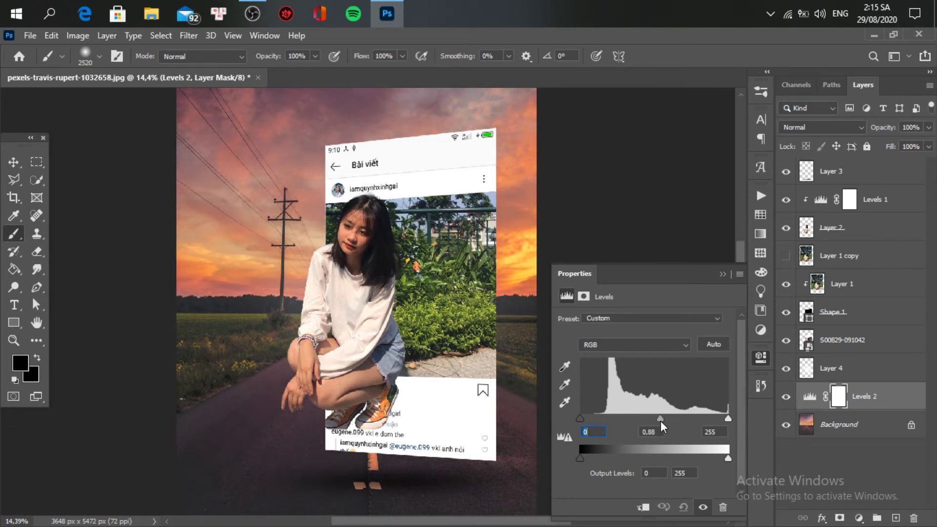
pyautogui.moveTo(663, 421); pyautogui.dragTo(663, 422)
pyautogui.moveTo(580, 421); pyautogui.dragTo(590, 420)
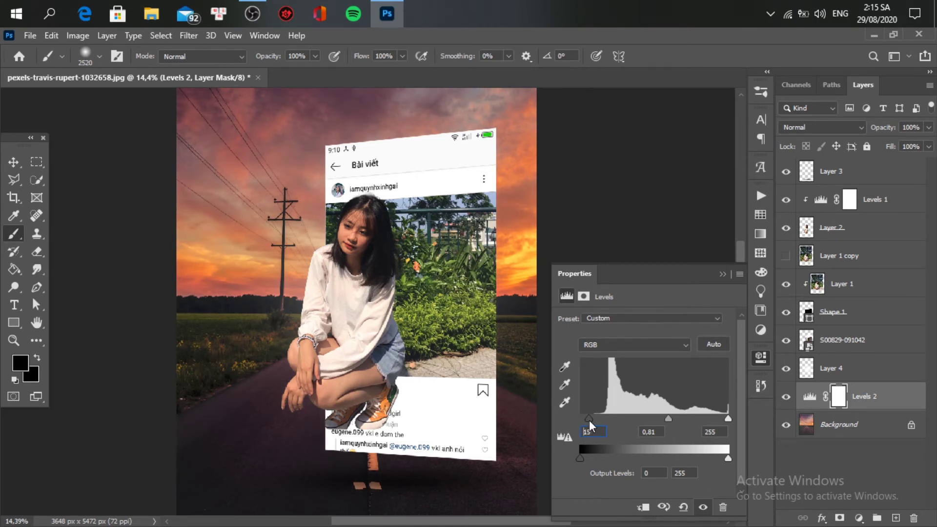
pyautogui.click(723, 275)
pyautogui.scroll(-2, 524, 350)
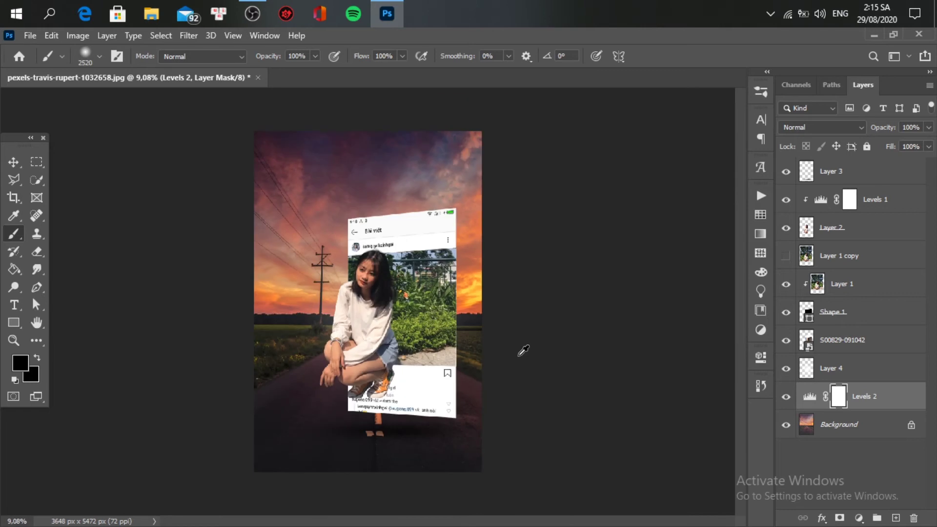
pyautogui.scroll(3, 459, 416)
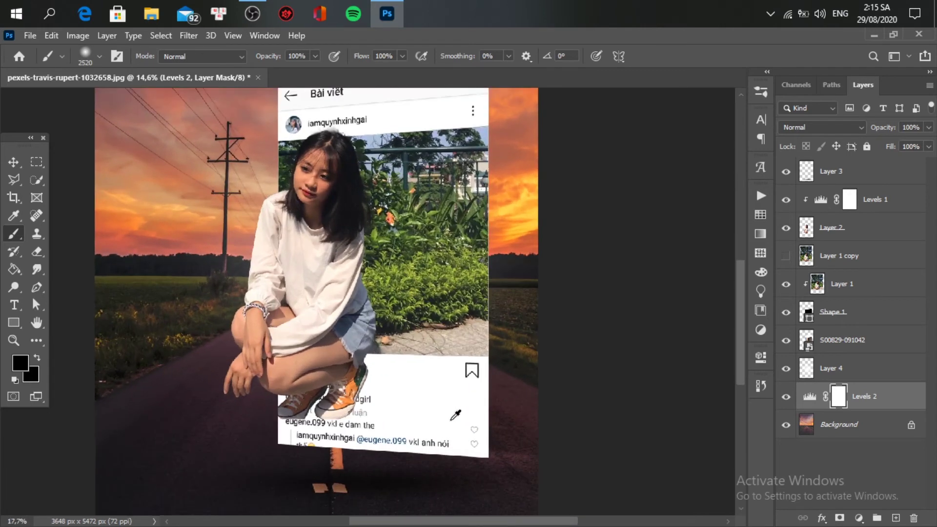
pyautogui.moveTo(400, 362); pyautogui.dragTo(443, 381)
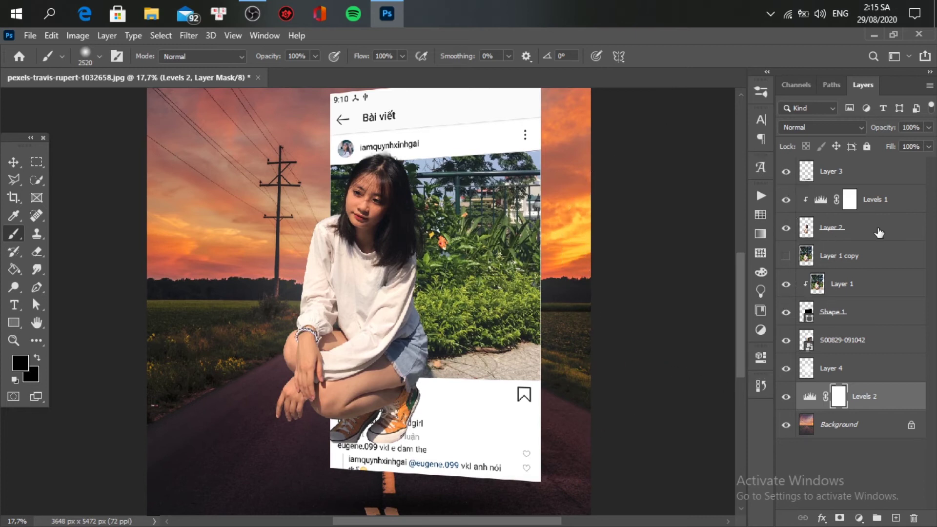
# Add a Curves adjustment above Levels 1 and pull the RGB curve's midpoint slightly down to darken the composite.
pyautogui.click(868, 201)
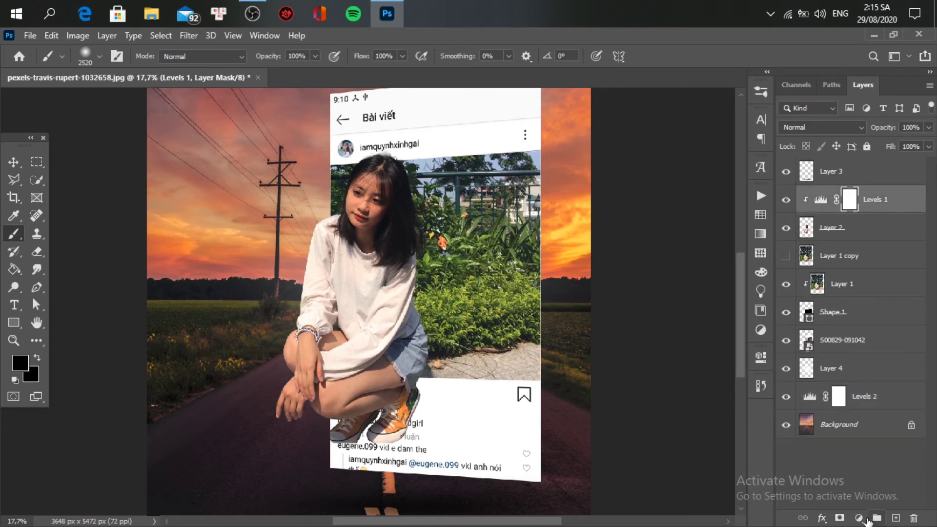
pyautogui.click(864, 518)
pyautogui.click(847, 343)
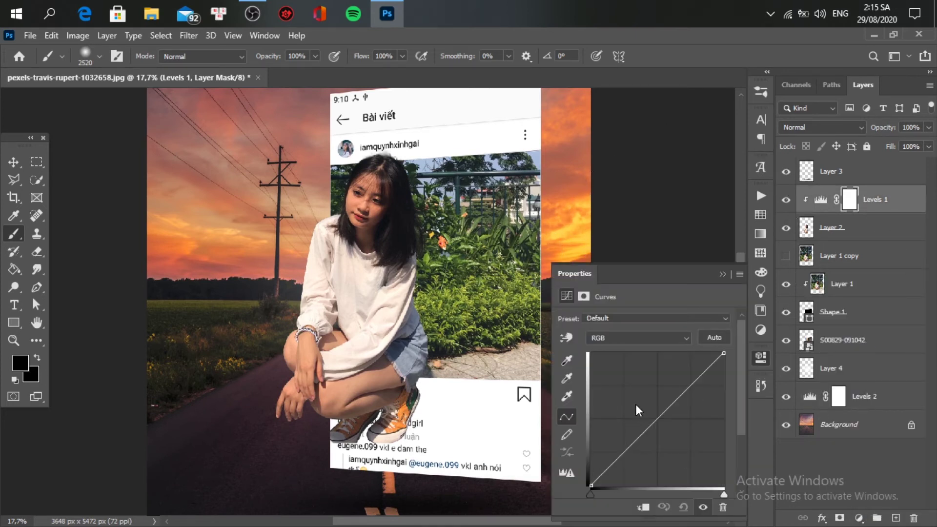
pyautogui.moveTo(652, 420); pyautogui.dragTo(659, 426)
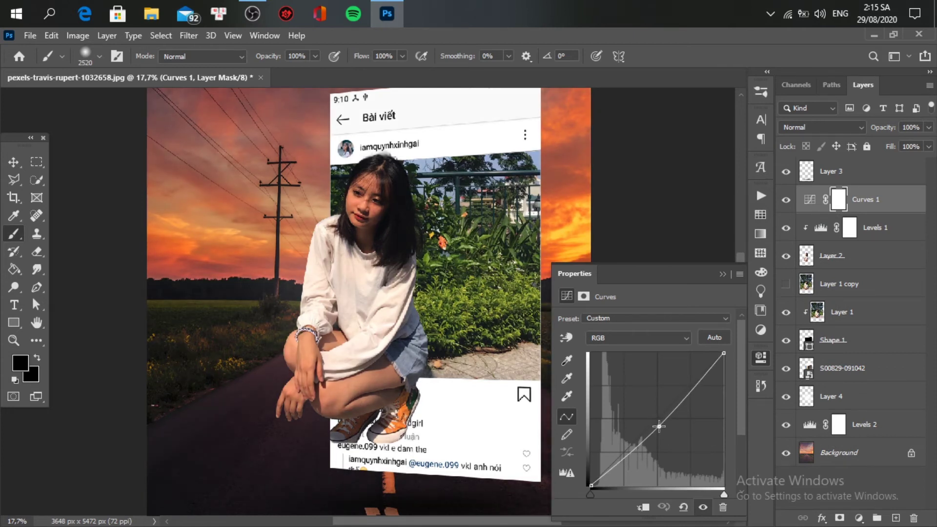
pyautogui.click(724, 275)
pyautogui.scroll(-7, 515, 343)
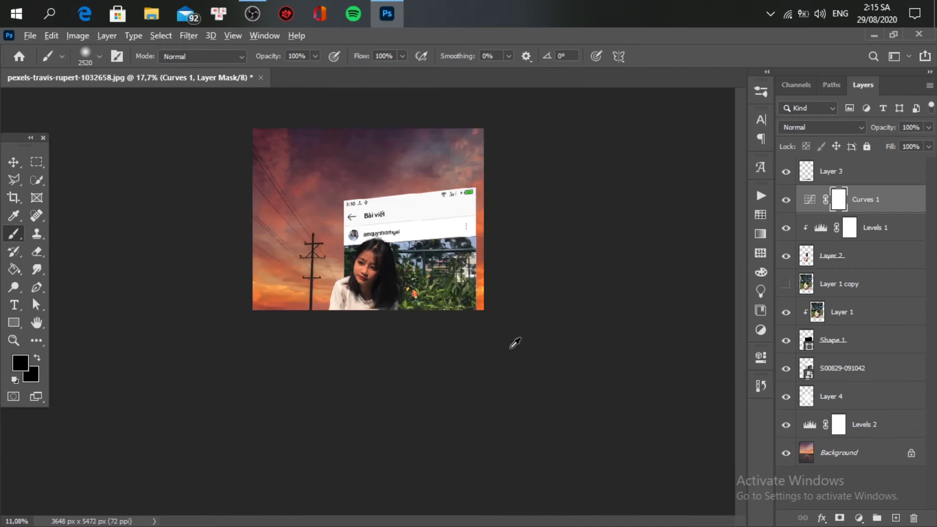
pyautogui.scroll(1, 515, 343)
pyautogui.scroll(3, 467, 282)
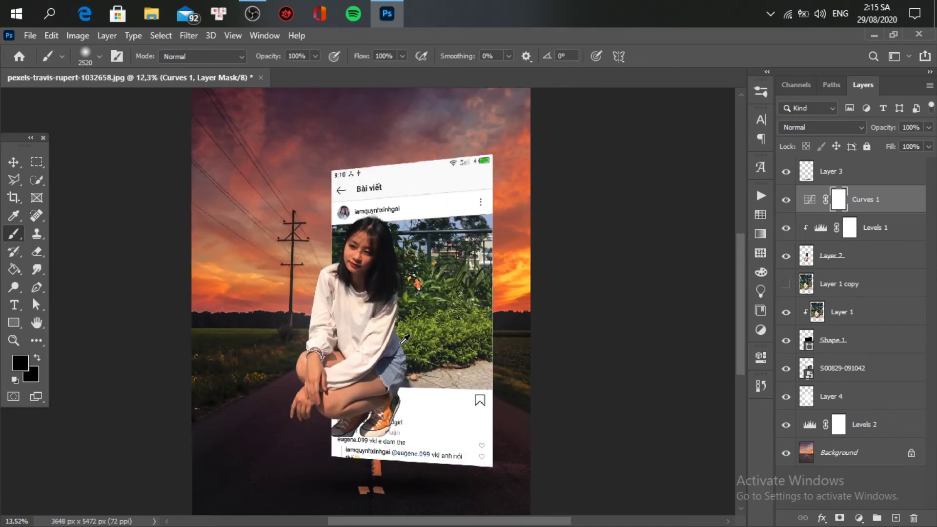
pyautogui.moveTo(432, 356); pyautogui.dragTo(361, 342)
pyautogui.scroll(2, 391, 315)
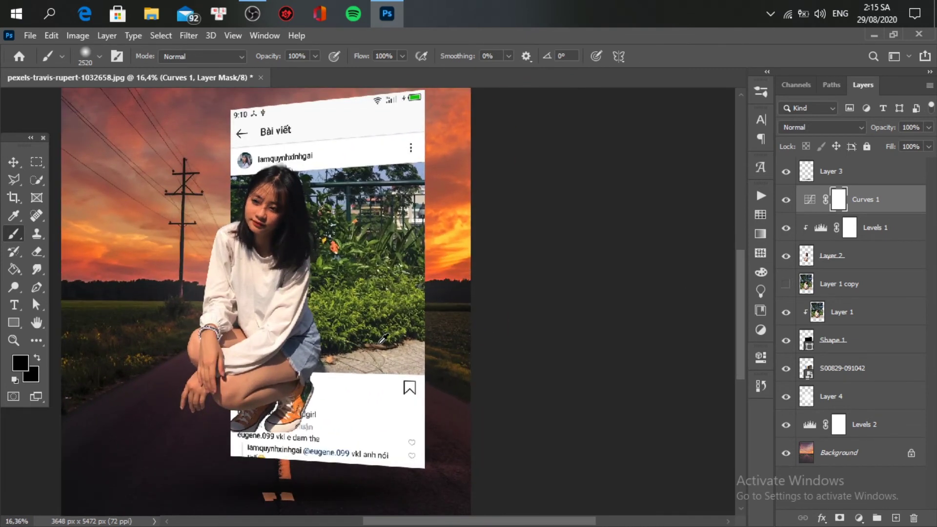
pyautogui.moveTo(417, 301); pyautogui.dragTo(382, 329)
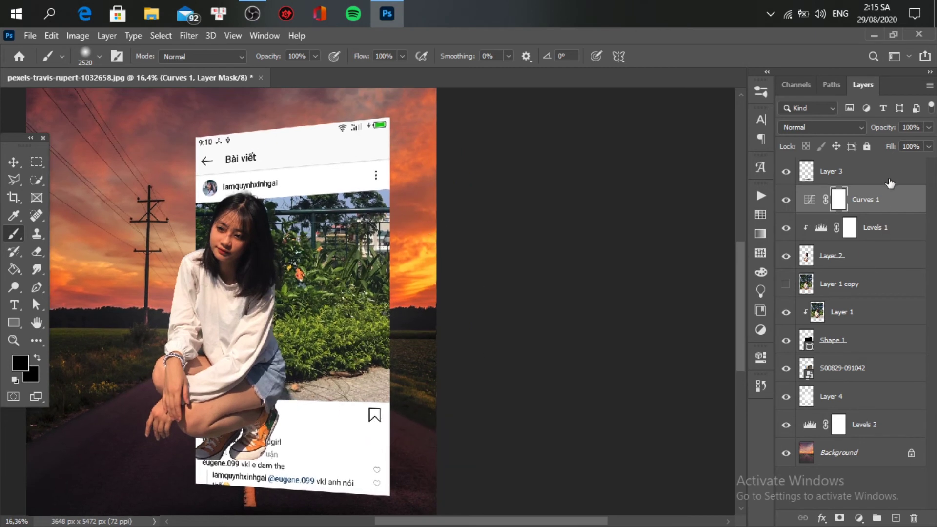
# Draw a narrow rectangle about 55 px wide and 3349 px high along the post's right edge on a new layer above Layer 3.
pyautogui.click(859, 172)
pyautogui.click(896, 517)
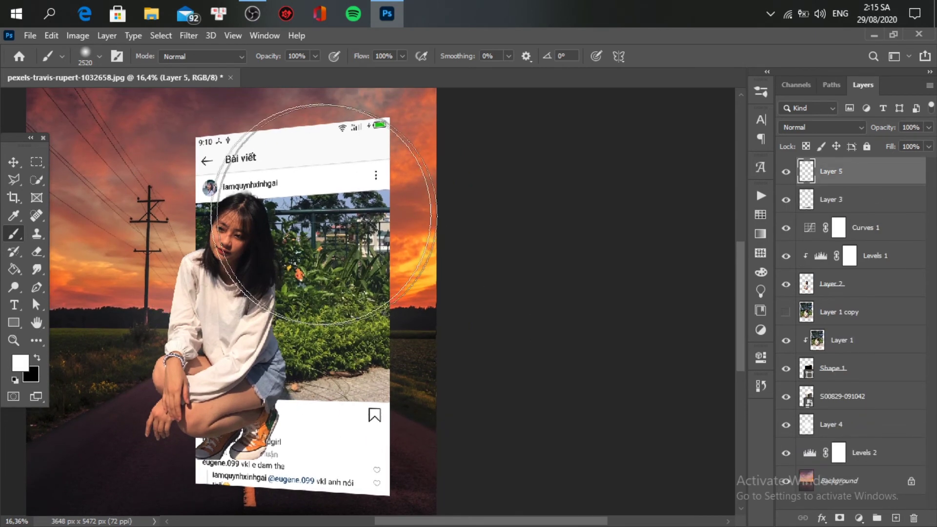
pyautogui.click(14, 323)
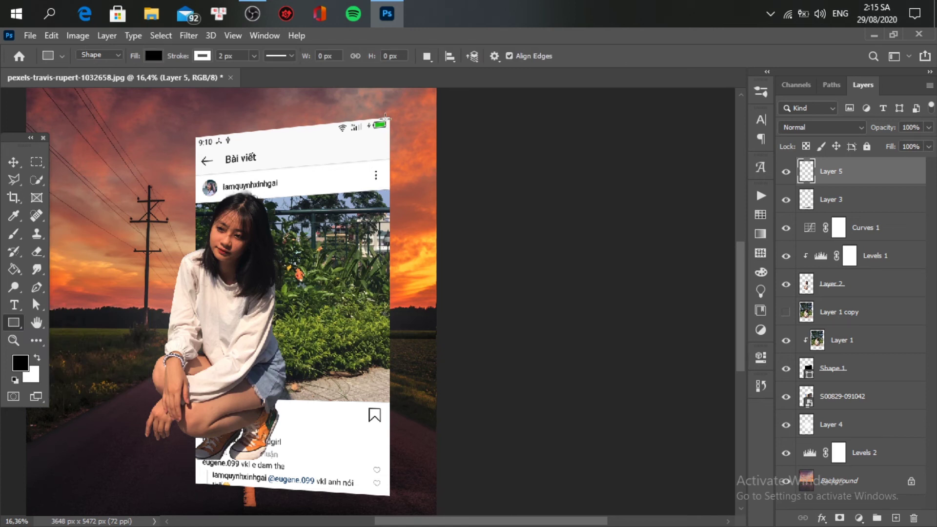
pyautogui.moveTo(387, 117); pyautogui.dragTo(412, 363)
pyautogui.moveTo(386, 456); pyautogui.dragTo(393, 494)
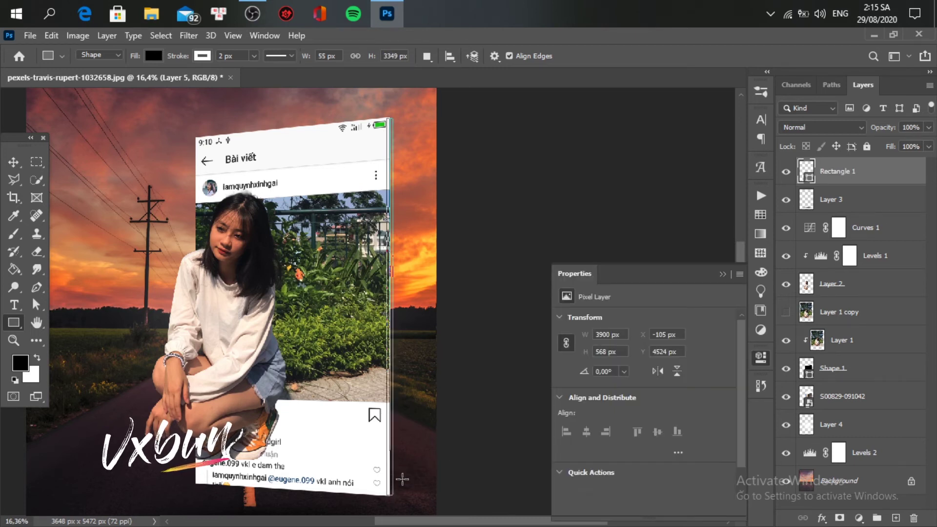
# Remove the rectangle's stroke, leaving the black fill, and move its layer between Layer 4 and Levels 2.
pyautogui.click(590, 361)
pyautogui.click(576, 319)
pyautogui.click(699, 307)
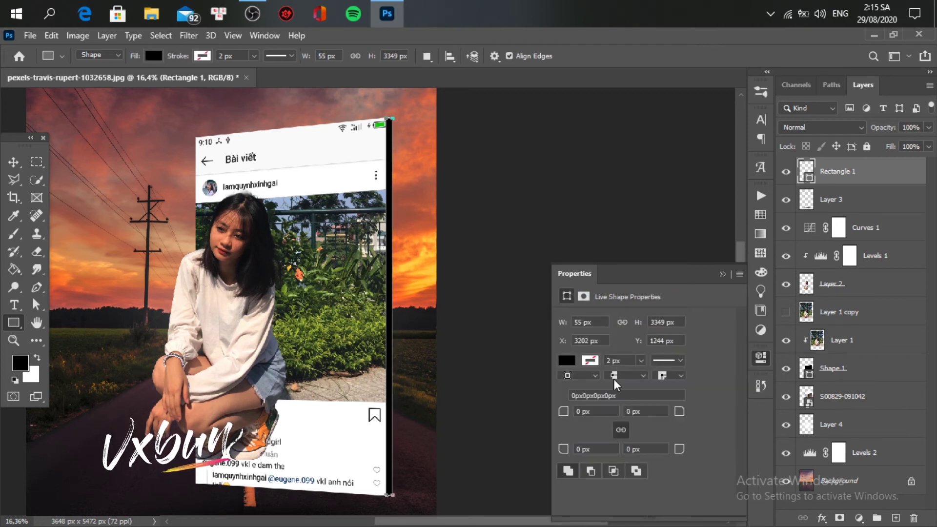
pyautogui.moveTo(879, 173); pyautogui.dragTo(882, 413)
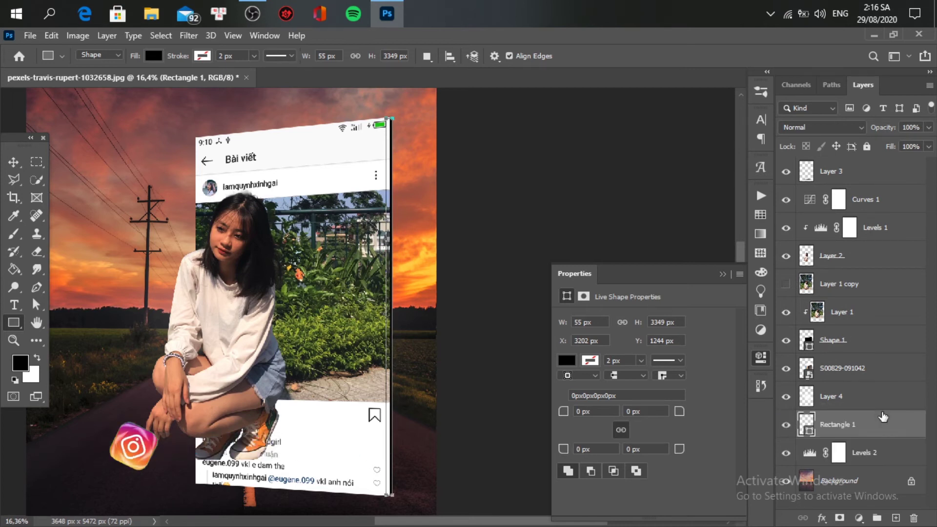
# Free-transform the black strip, scaling it to 100.35% so its upper end reaches the post's top corner.
pyautogui.press('v')
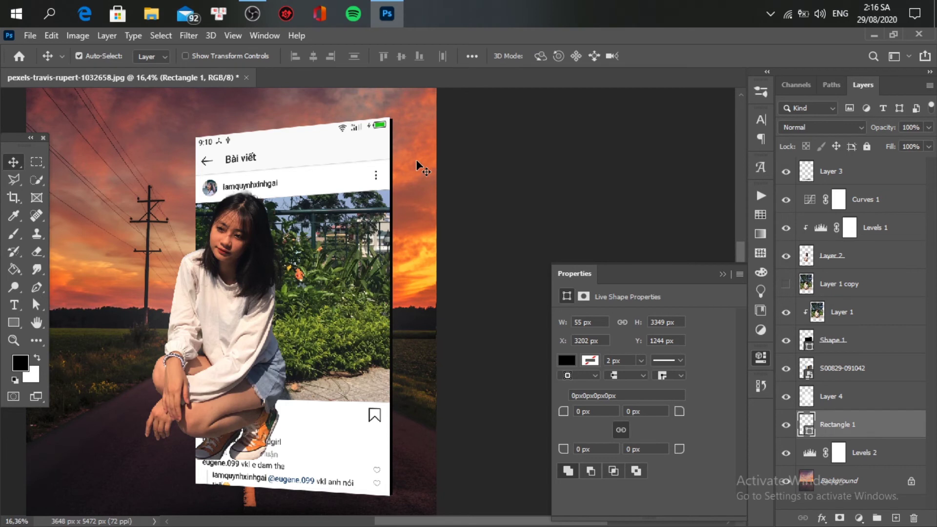
pyautogui.scroll(2, 416, 160)
pyautogui.scroll(5, 399, 157)
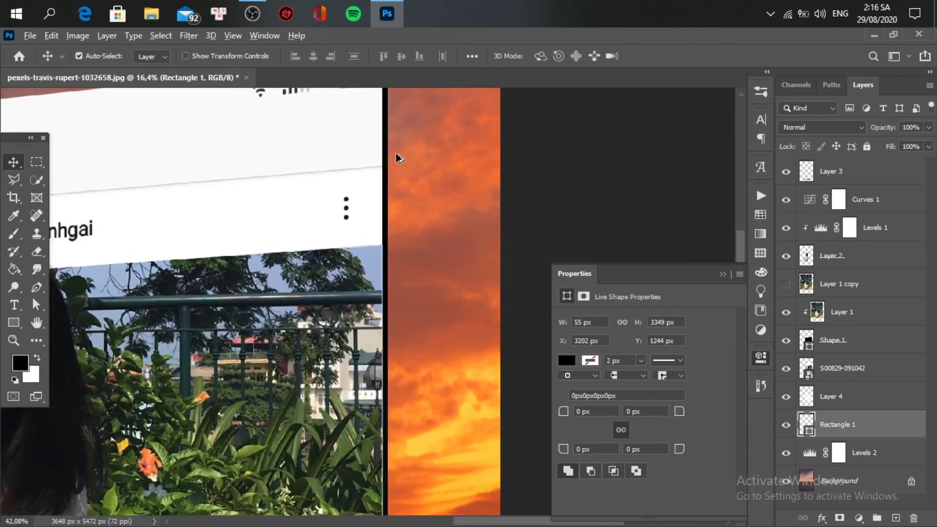
pyautogui.scroll(3, 418, 147)
pyautogui.scroll(2, 425, 281)
pyautogui.hotkey('ctrl', 't')
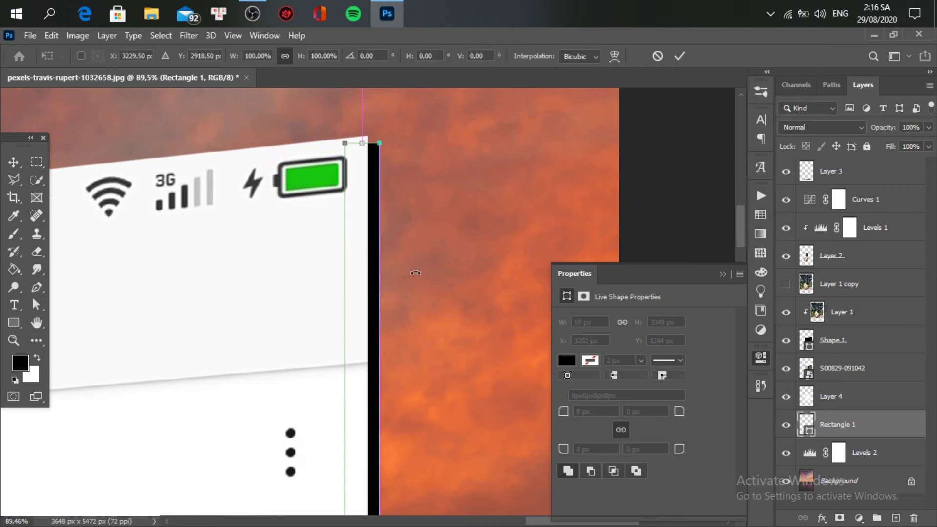
pyautogui.scroll(2, 384, 216)
pyautogui.scroll(1, 384, 216)
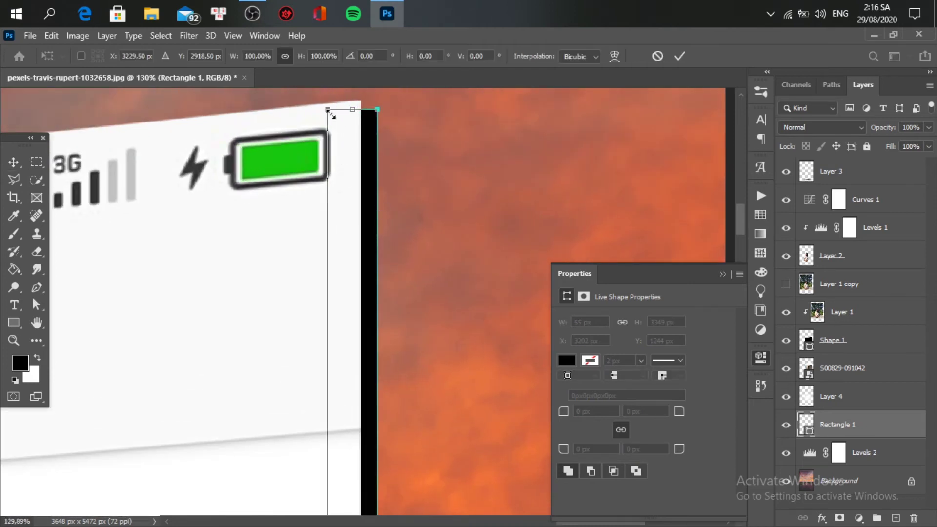
pyautogui.moveTo(327, 110); pyautogui.dragTo(375, 191)
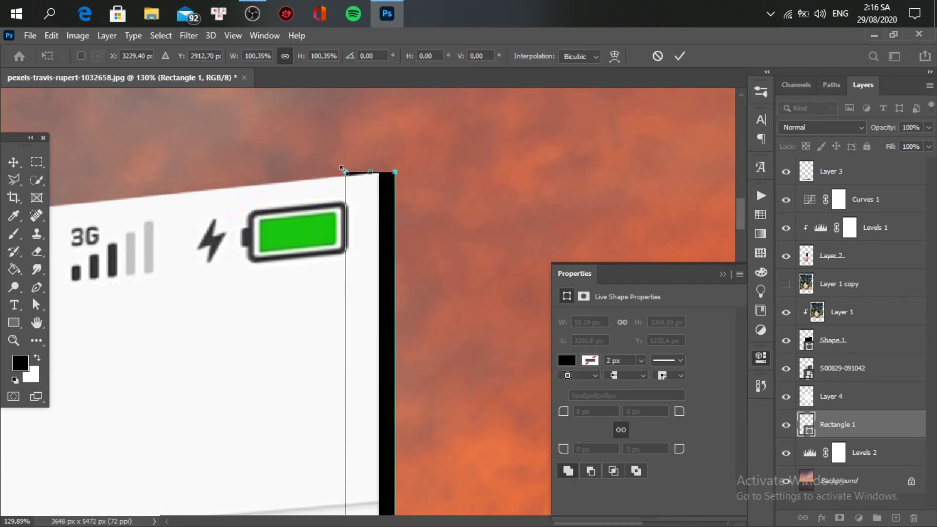
pyautogui.rightClick(358, 188)
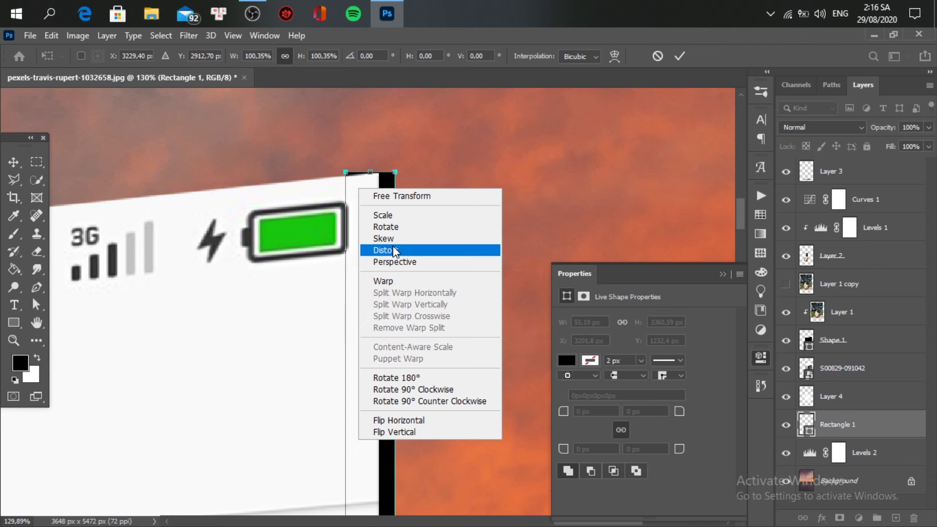
pyautogui.click(388, 216)
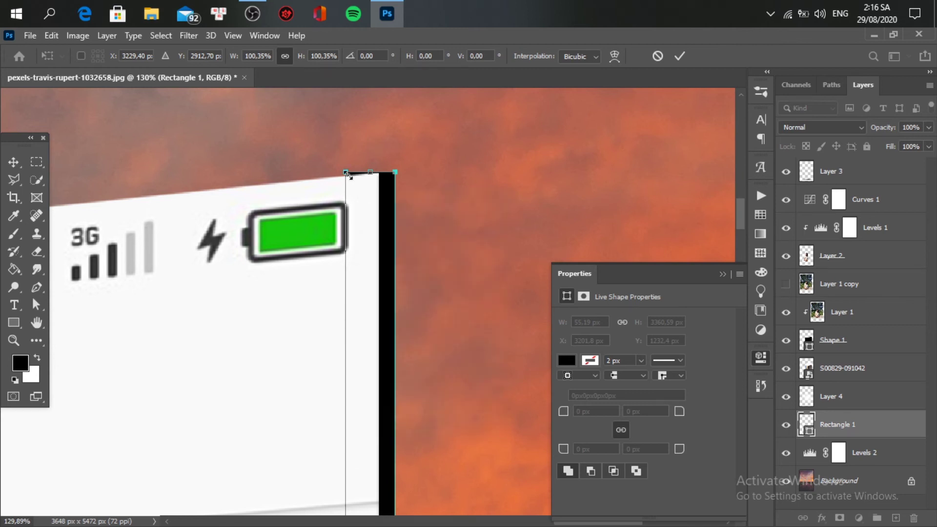
pyautogui.rightClick(382, 219)
pyautogui.click(420, 272)
pyautogui.moveTo(344, 174); pyautogui.dragTo(369, 175)
pyautogui.hotkey('ctrl', 'z')
pyautogui.hotkey('ctrl', 'z')
# Distort the strip's upper-left corner by -5.5° so its top edge follows the slope of the post's top edge.
pyautogui.rightClick(367, 206)
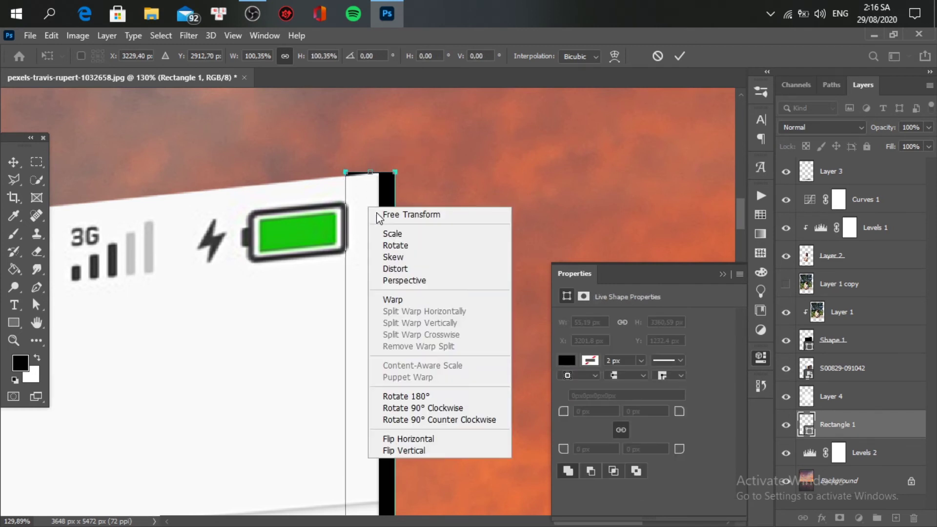
pyautogui.click(397, 269)
pyautogui.moveTo(348, 173); pyautogui.dragTo(345, 178)
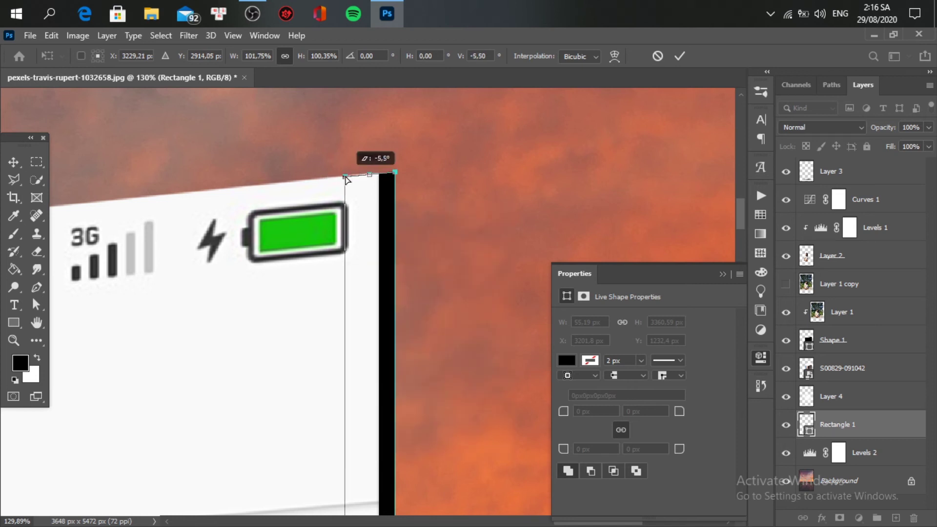
# Stretch the strip's lower end down to the post's bottom-right corner, at 100.73% height.
pyautogui.moveTo(417, 408); pyautogui.dragTo(412, 17)
pyautogui.moveTo(427, 291); pyautogui.dragTo(450, 51)
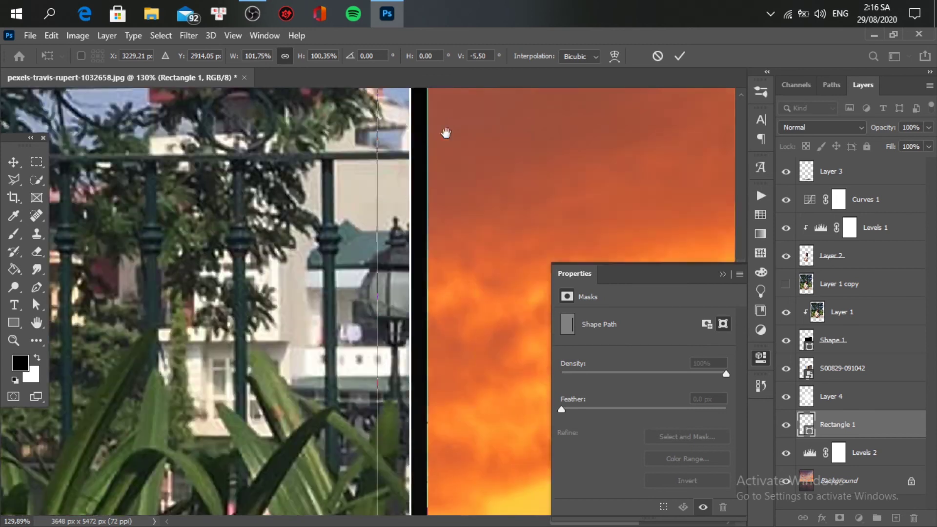
pyautogui.scroll(-4, 467, 280)
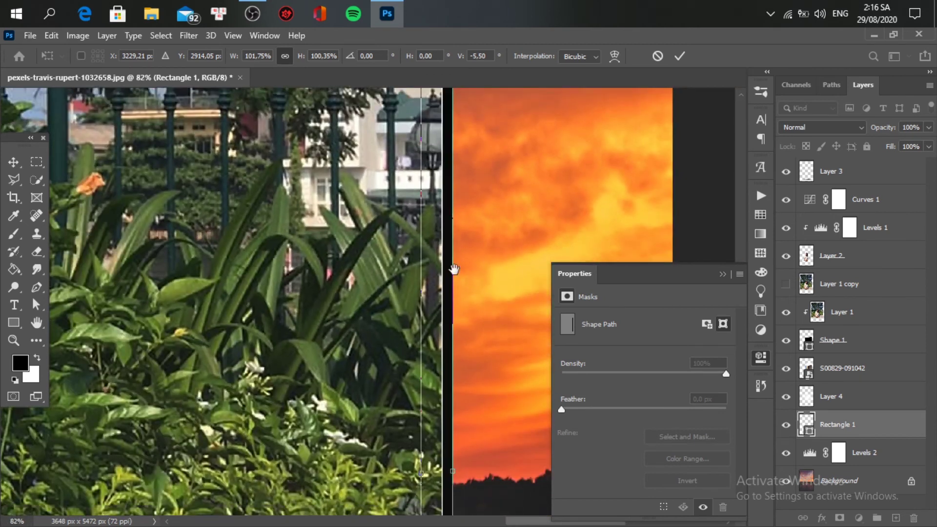
pyautogui.moveTo(454, 268); pyautogui.dragTo(473, 139)
pyautogui.moveTo(482, 352); pyautogui.dragTo(497, 297)
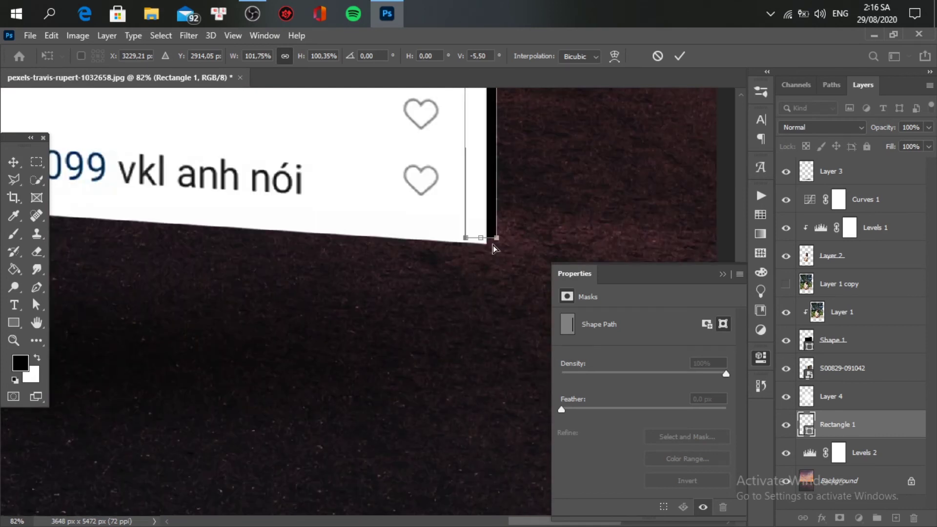
pyautogui.scroll(3, 494, 249)
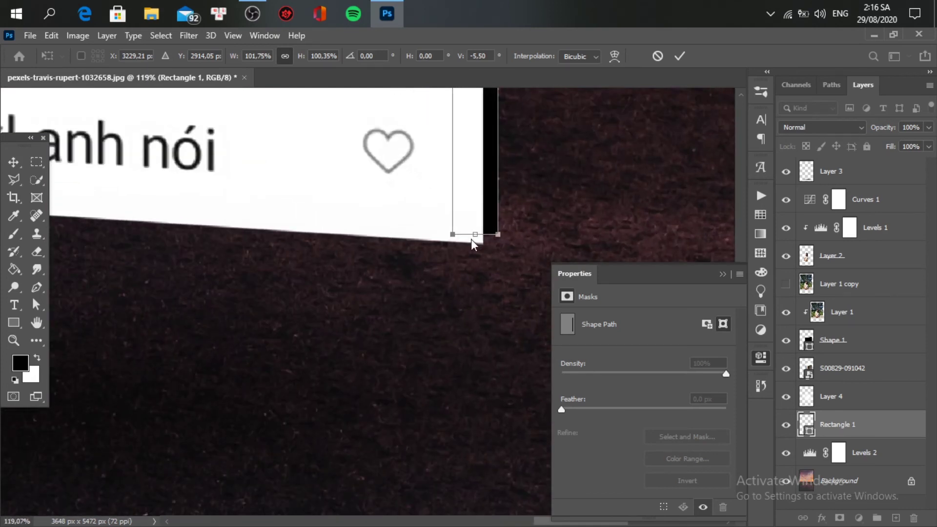
pyautogui.moveTo(477, 238); pyautogui.dragTo(489, 249)
# Distort the strip's lower-left corner slightly upward to match the slope of the post's bottom edge, and apply the transform.
pyautogui.scroll(1, 490, 250)
pyautogui.scroll(2, 491, 250)
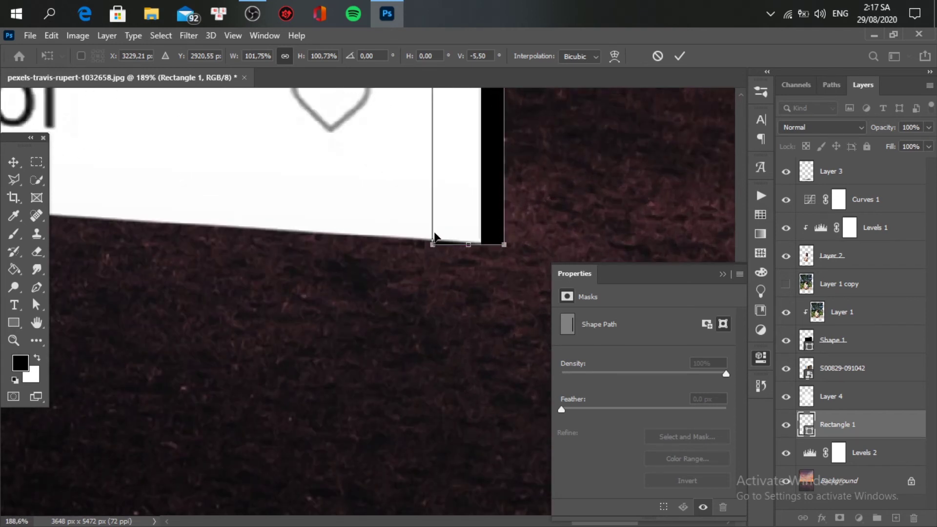
pyautogui.moveTo(435, 242); pyautogui.dragTo(434, 240)
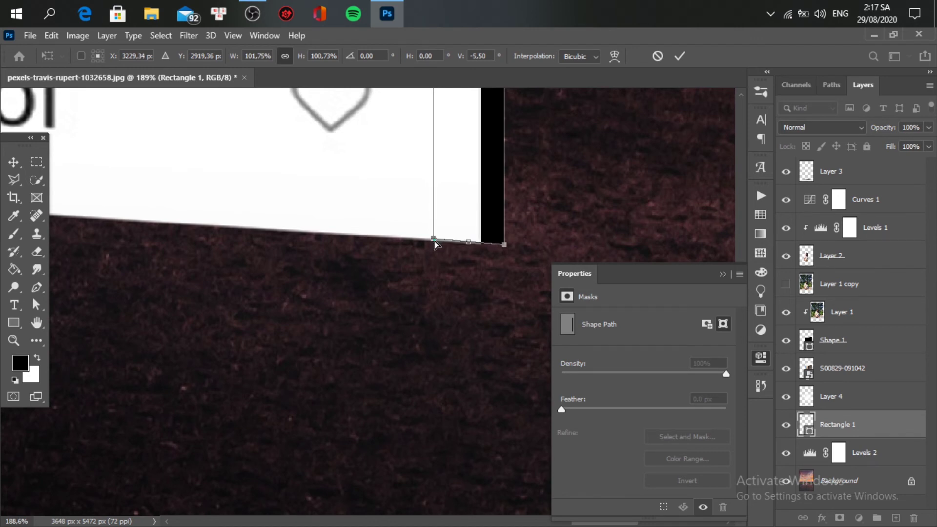
pyautogui.click(680, 56)
pyautogui.scroll(-3, 547, 166)
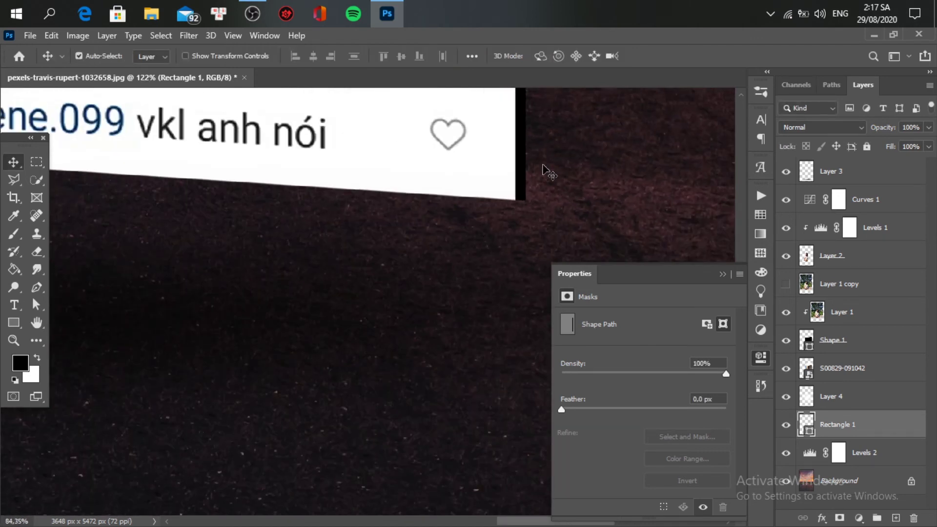
# Add a Vibrance adjustment clipped to the girl's Layer 2, with vibrance at -18 and saturation at +11.
pyautogui.hotkey('ctrl', '0')
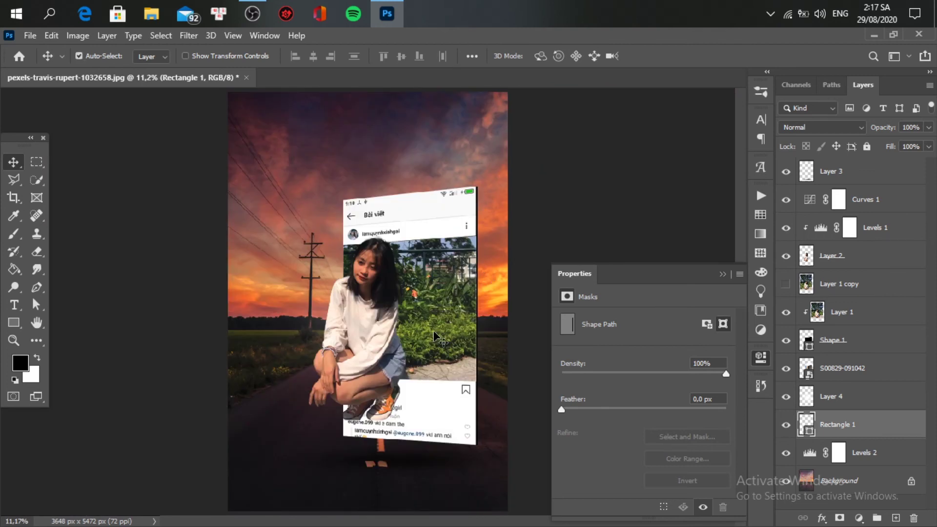
pyautogui.click(726, 274)
pyautogui.scroll(1, 362, 348)
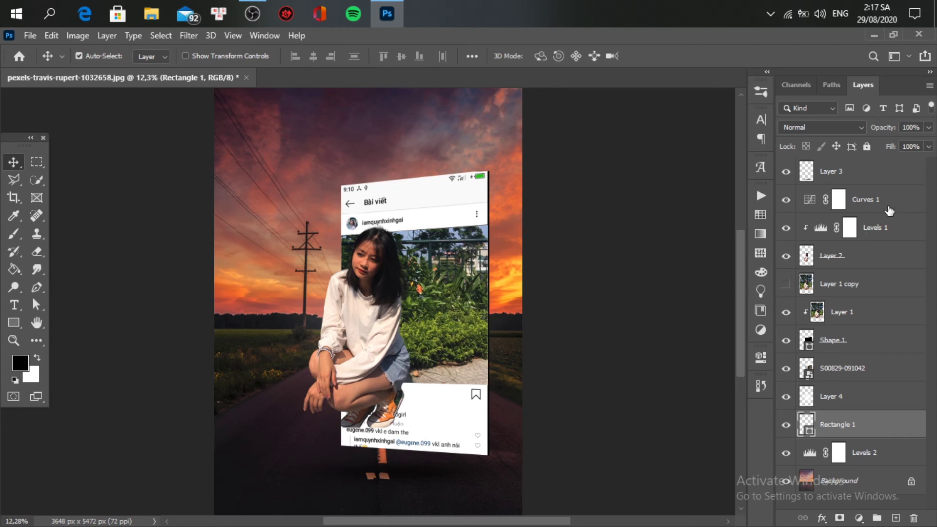
pyautogui.click(888, 257)
pyautogui.click(859, 518)
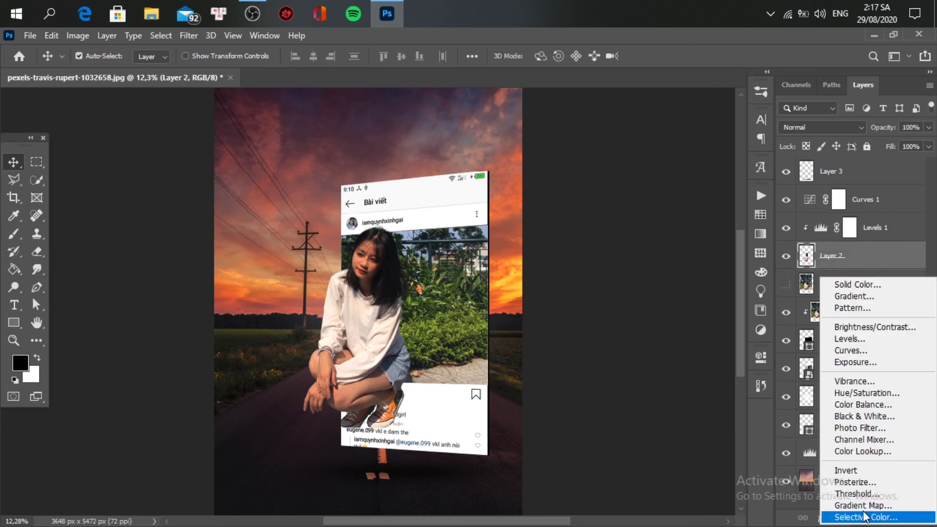
pyautogui.click(869, 381)
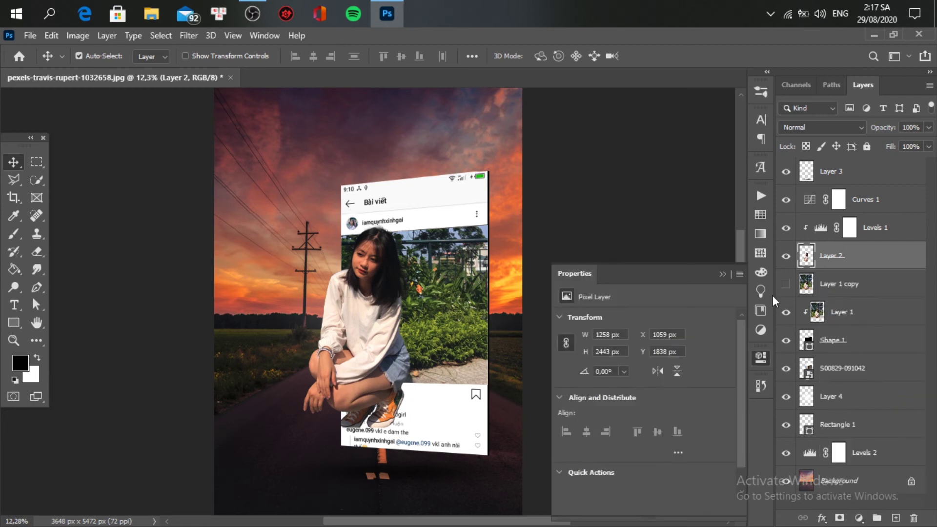
pyautogui.moveTo(646, 333); pyautogui.dragTo(654, 371)
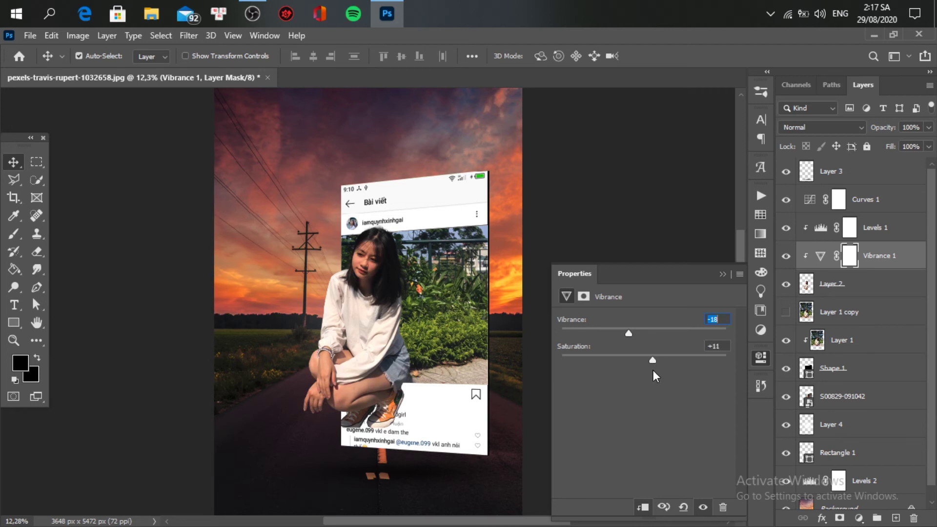
pyautogui.click(725, 274)
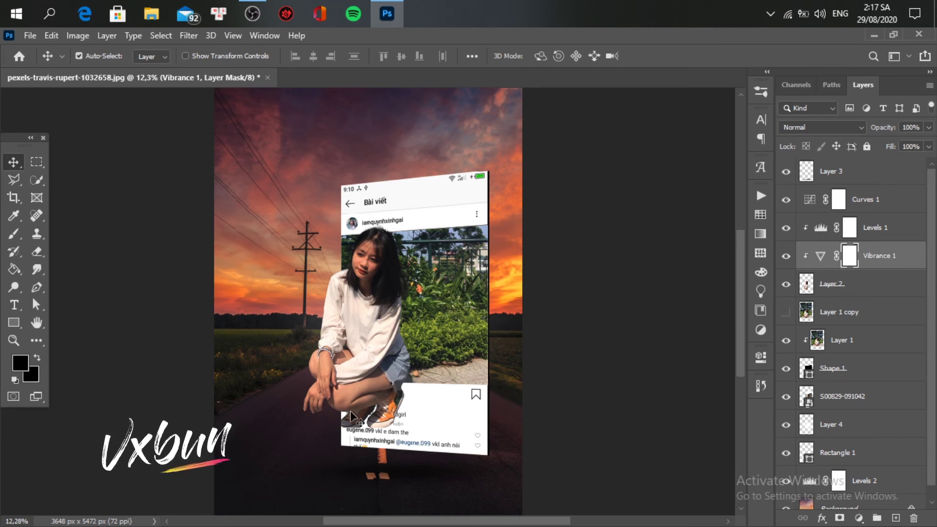
pyautogui.scroll(-1, 338, 423)
pyautogui.scroll(1, 337, 421)
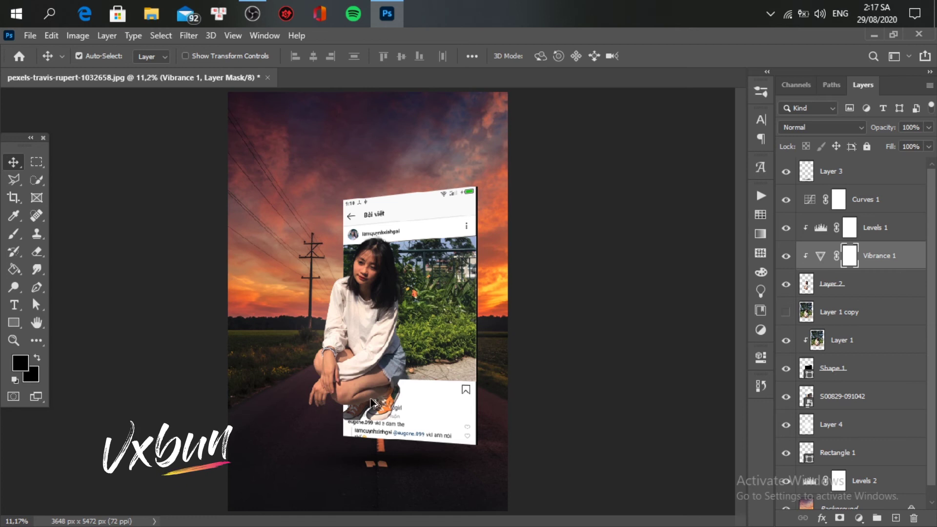
pyautogui.scroll(4, 505, 368)
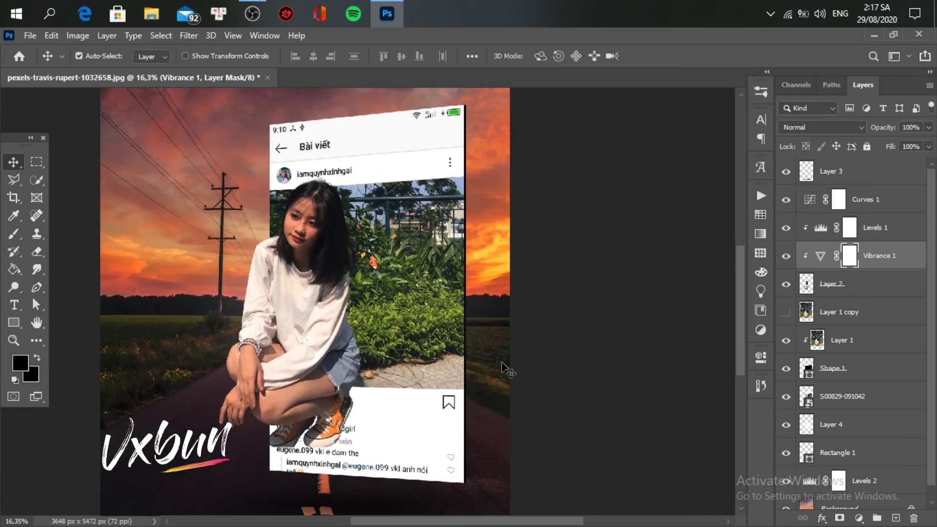
pyautogui.moveTo(450, 365); pyautogui.dragTo(488, 364)
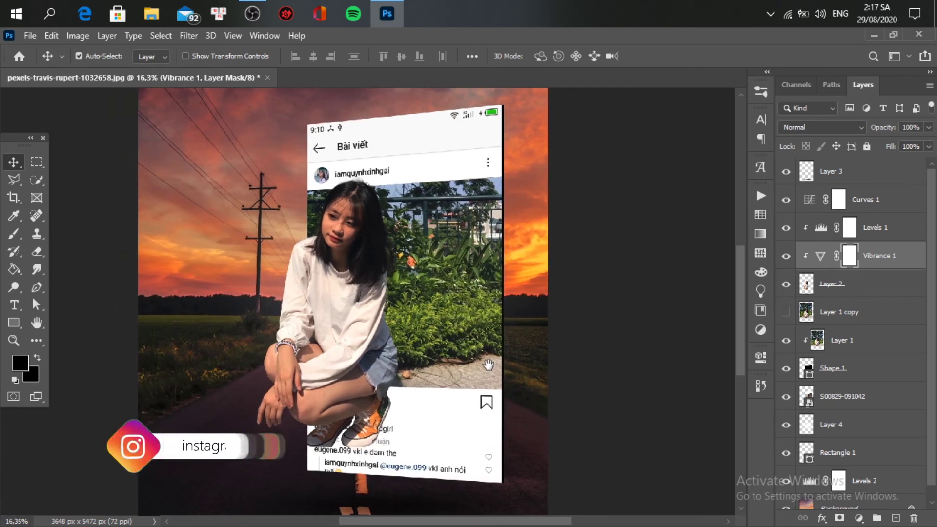
pyautogui.scroll(-4, 488, 364)
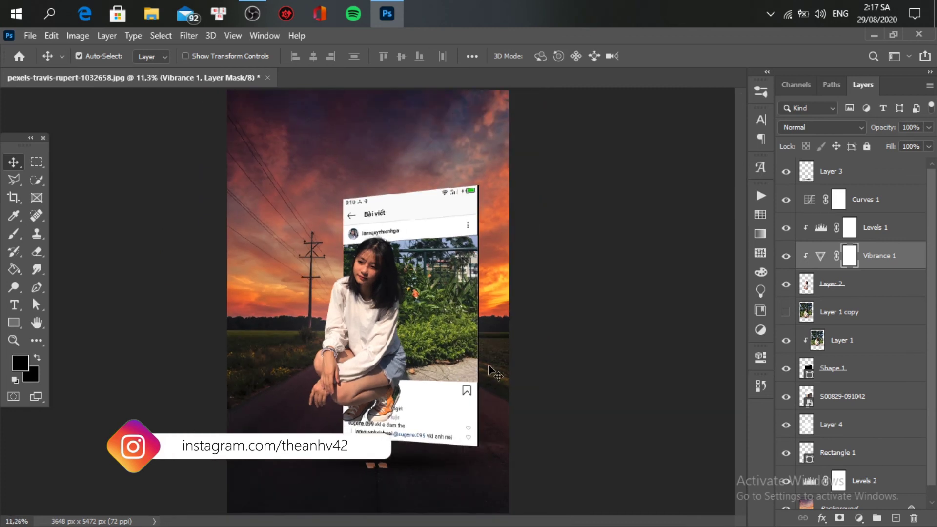
# Add an empty layer above Layer 3 and a Gradient Map adjustment on top of it, and open its gradient for editing.
pyautogui.click(848, 174)
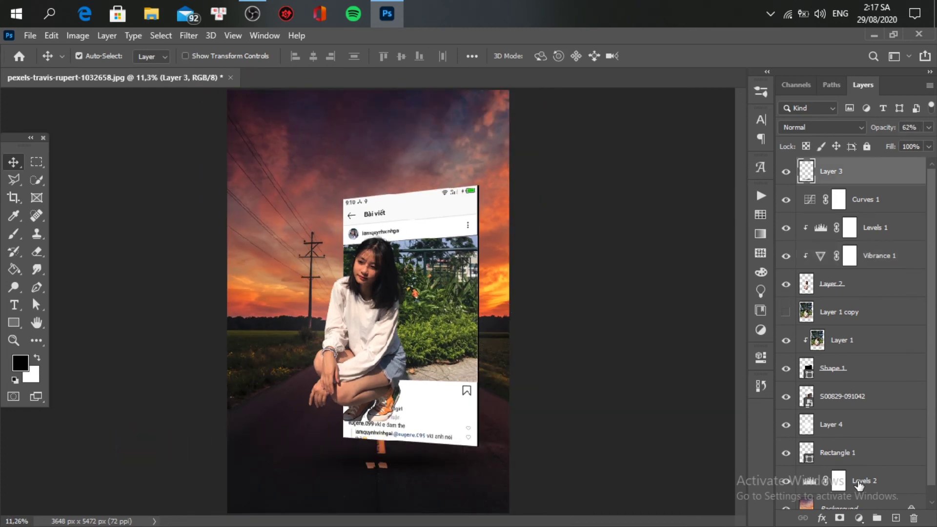
pyautogui.click(896, 518)
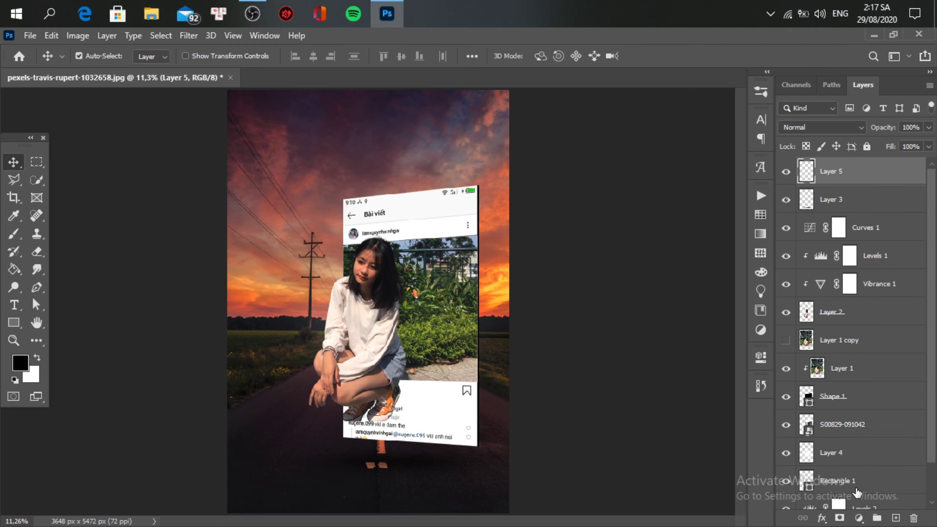
pyautogui.click(823, 518)
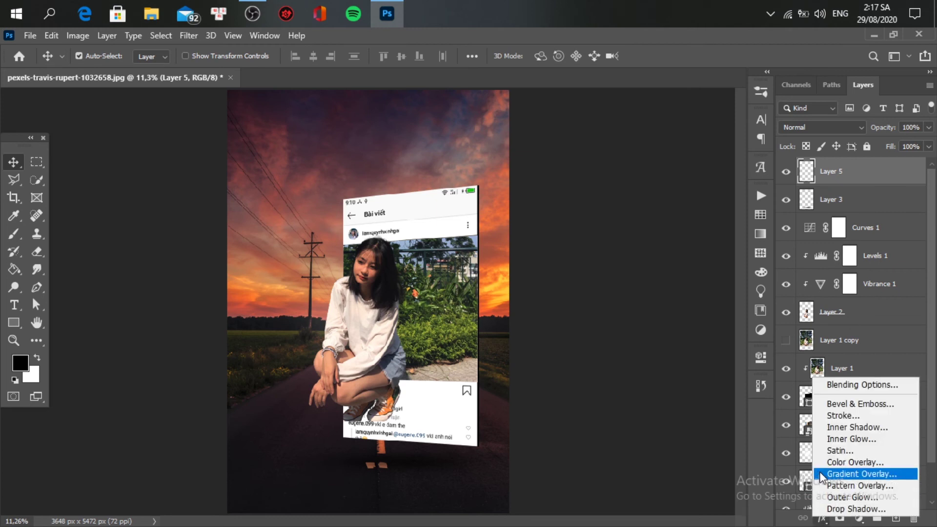
pyautogui.click(859, 519)
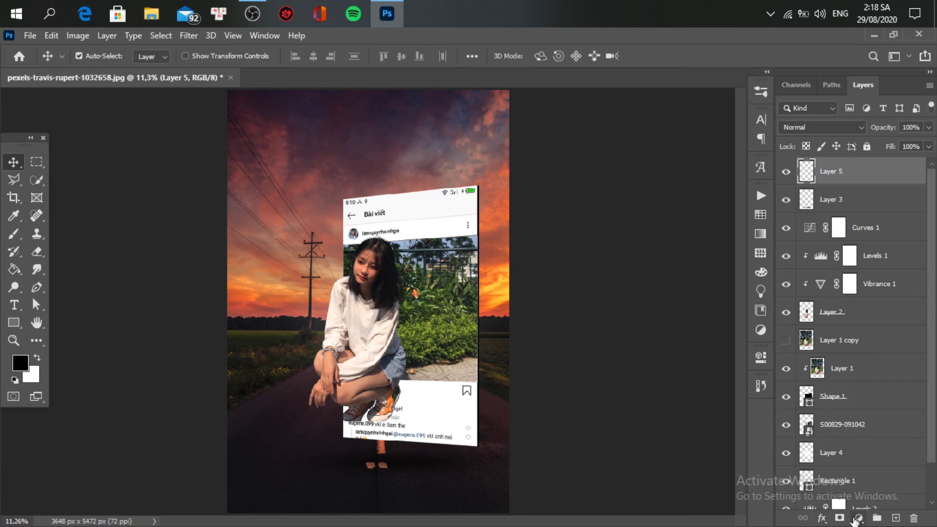
pyautogui.click(859, 518)
pyautogui.click(849, 496)
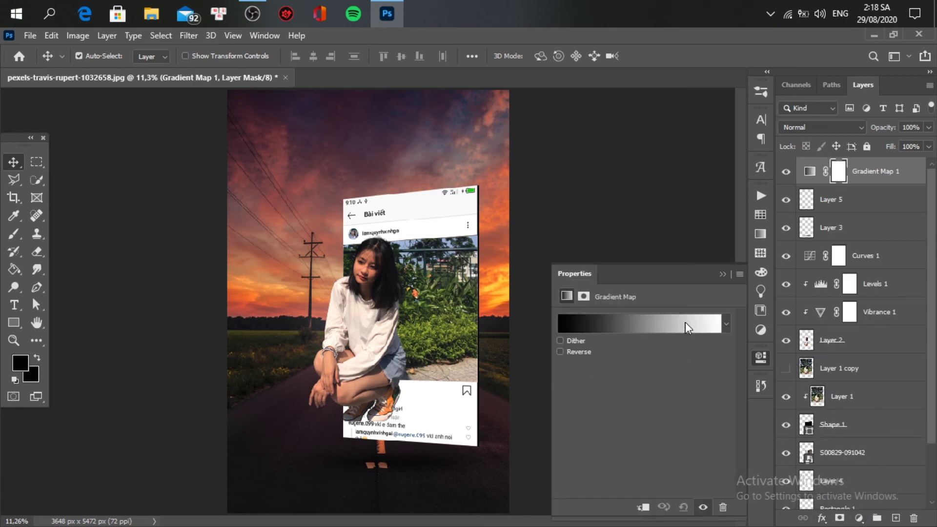
pyautogui.click(686, 324)
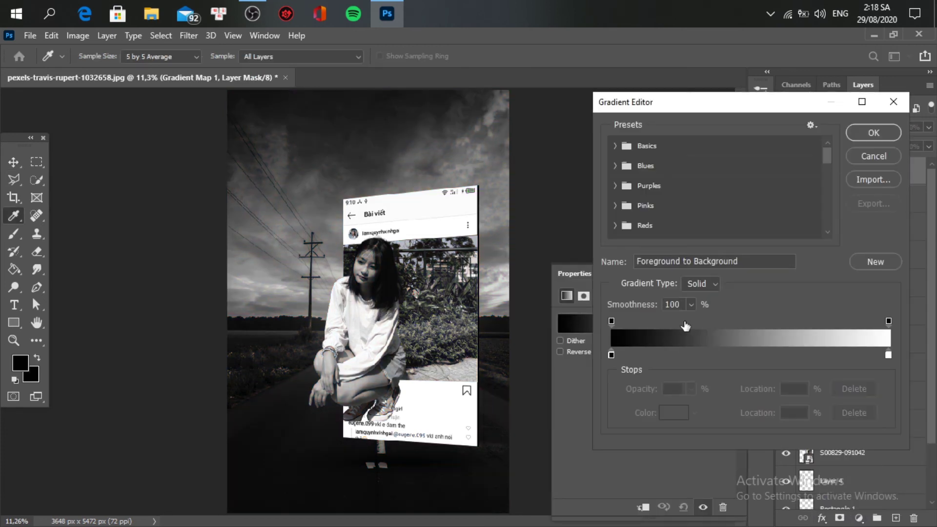
# Try the first light presets of the Blues group, including Blue_02, on the gradient map.
pyautogui.click(616, 166)
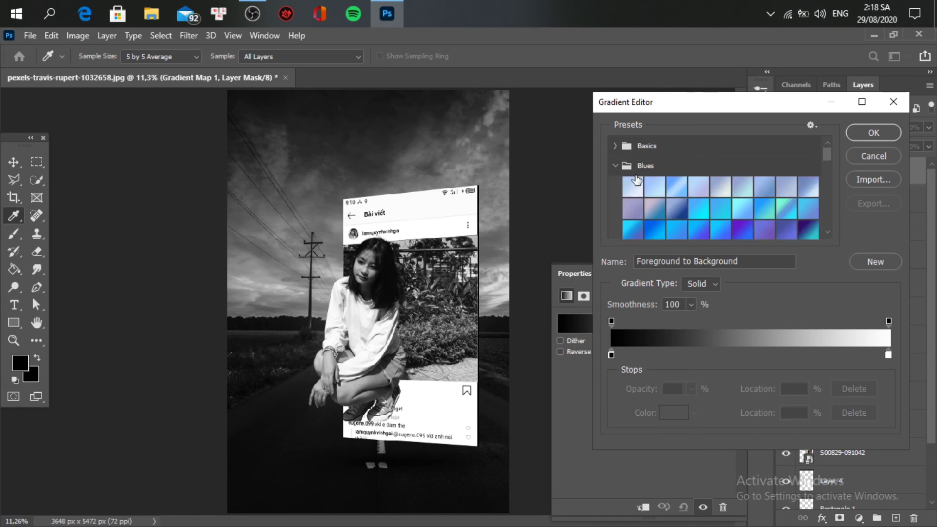
pyautogui.click(634, 186)
pyautogui.click(654, 191)
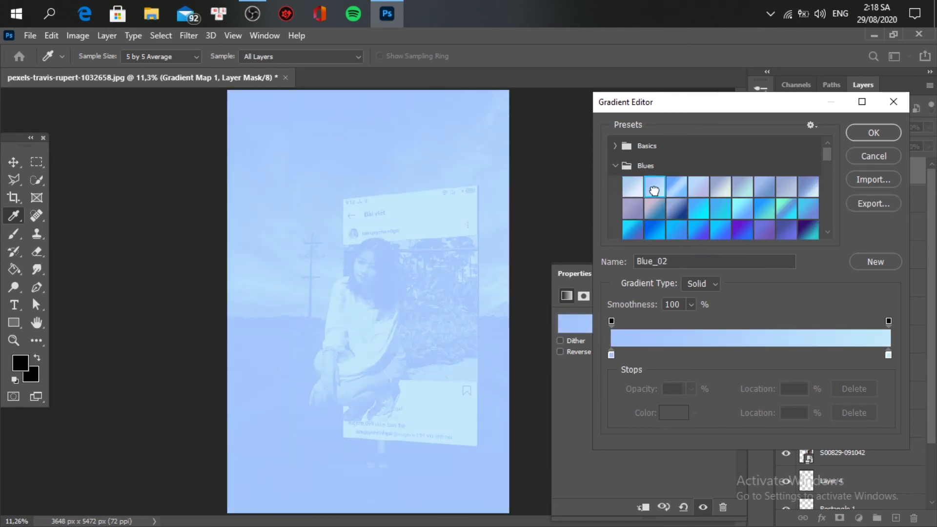
pyautogui.click(616, 166)
# Try several presets of the Purples group on the gradient map, ending with Purple_22.
pyautogui.scroll(-1, 621, 166)
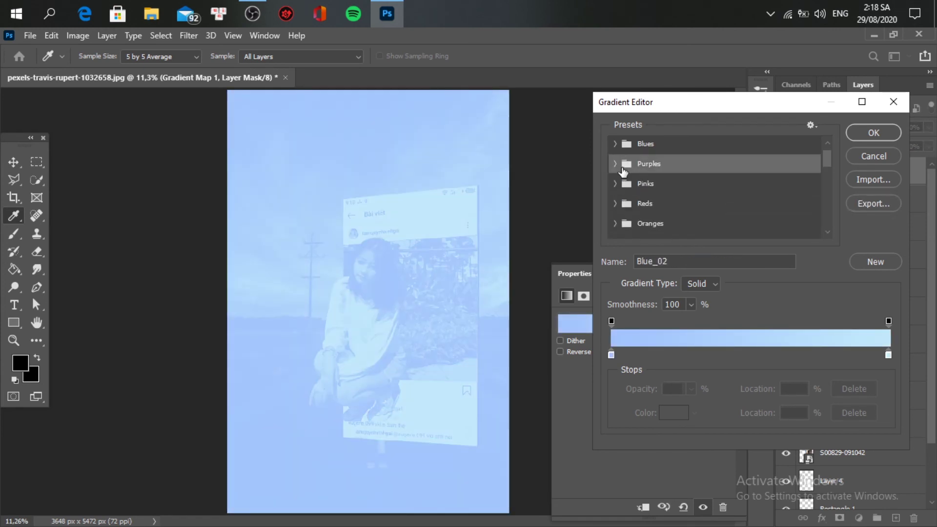
pyautogui.click(622, 164)
pyautogui.click(633, 185)
pyautogui.click(655, 185)
pyautogui.click(677, 228)
pyautogui.click(721, 229)
pyautogui.click(705, 236)
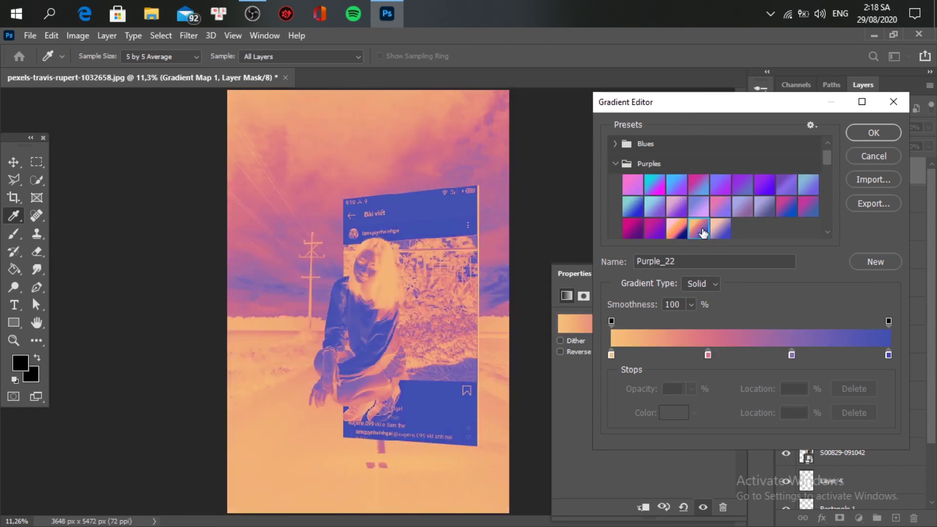
# Try presets of the Pinks group on the gradient map, including Pink_03 and Pink_17, ending with Pink_16.
pyautogui.scroll(-2, 710, 222)
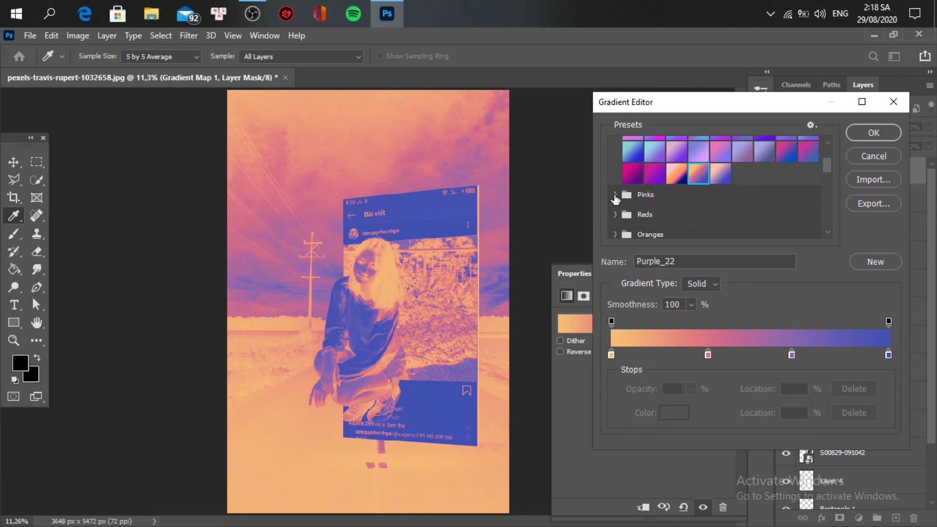
pyautogui.click(615, 196)
pyautogui.click(634, 216)
pyautogui.click(671, 218)
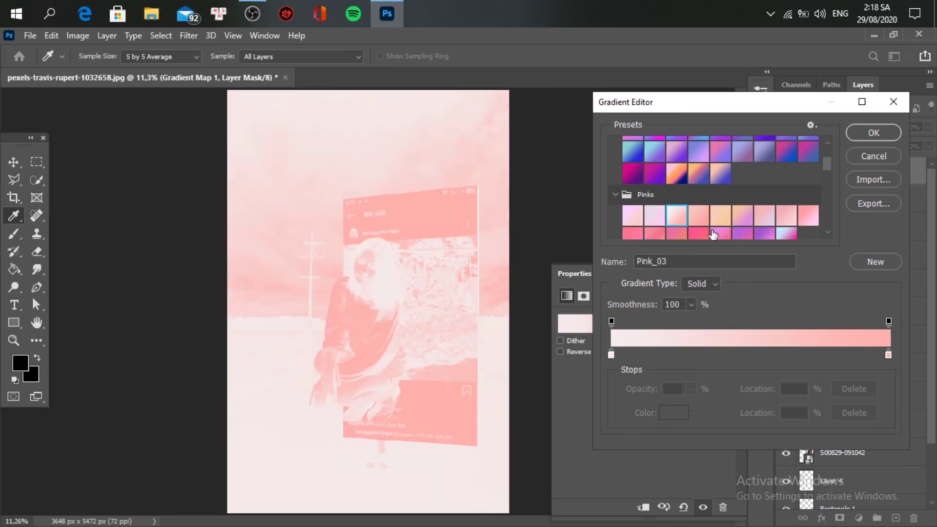
pyautogui.click(716, 234)
pyautogui.scroll(-2, 747, 214)
pyautogui.click(771, 188)
pyautogui.click(781, 189)
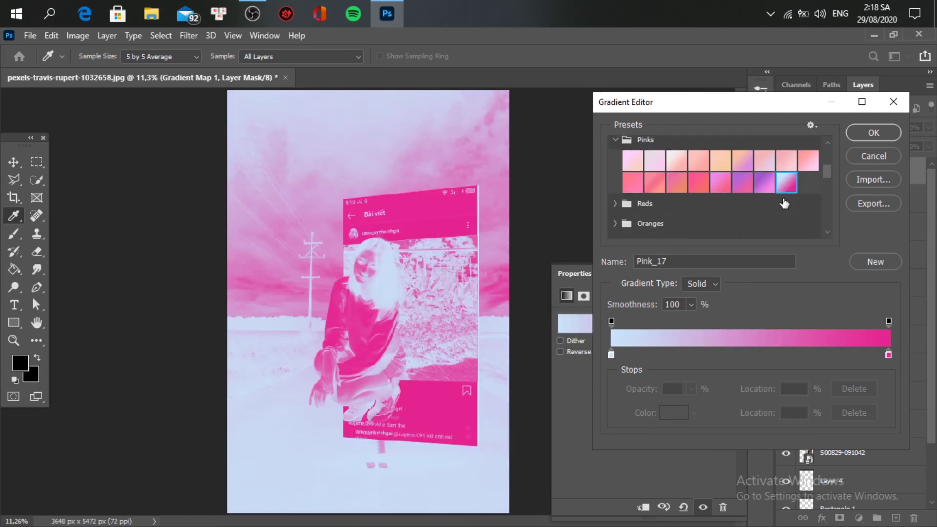
pyautogui.click(771, 186)
# Try the Oranges group's presets on the gradient map, including Orange_03, Orange_09 and Orange_10, ending with Orange_13.
pyautogui.scroll(-4, 772, 189)
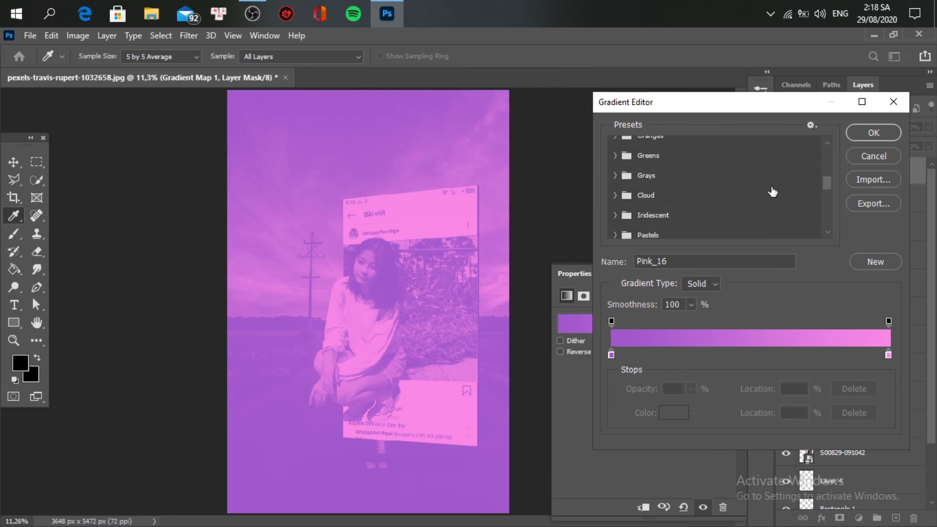
pyautogui.scroll(-1, 646, 195)
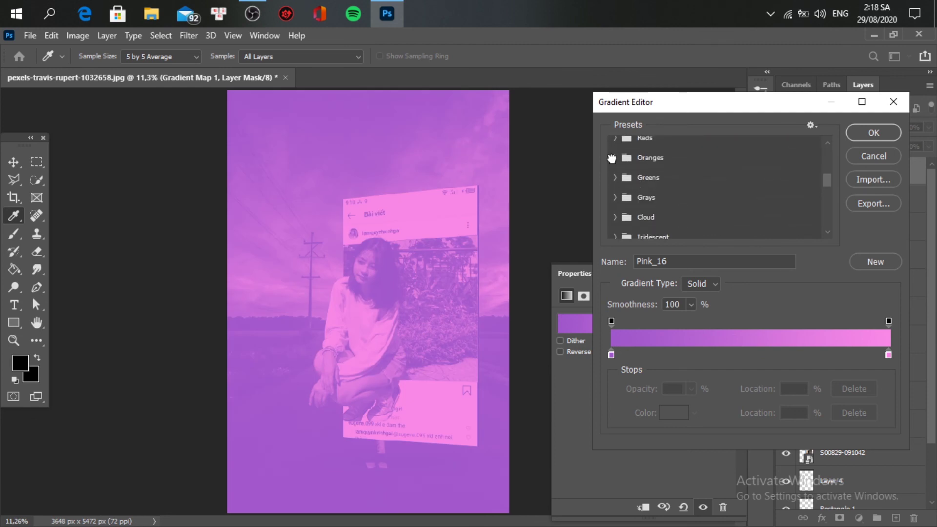
pyautogui.click(626, 155)
pyautogui.click(631, 178)
pyautogui.click(660, 180)
pyautogui.click(679, 180)
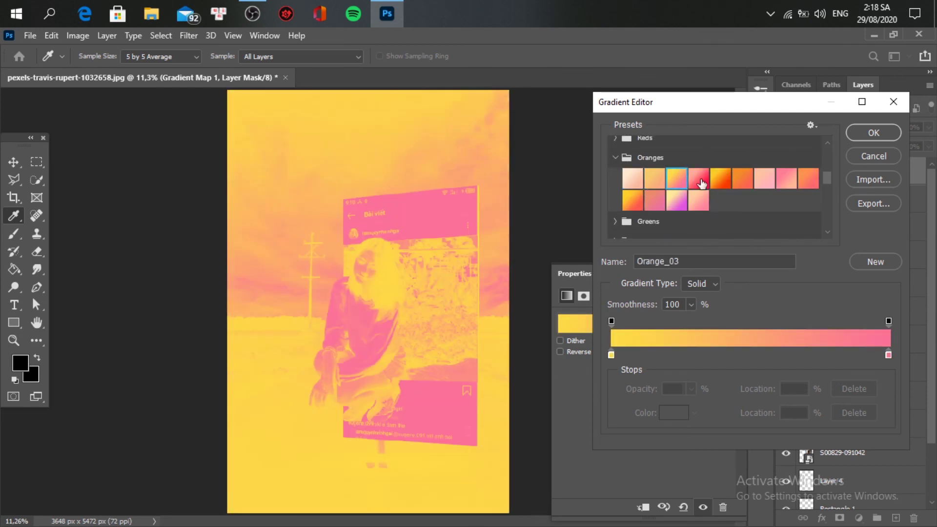
pyautogui.click(699, 180)
pyautogui.click(745, 182)
pyautogui.click(767, 183)
pyautogui.click(784, 186)
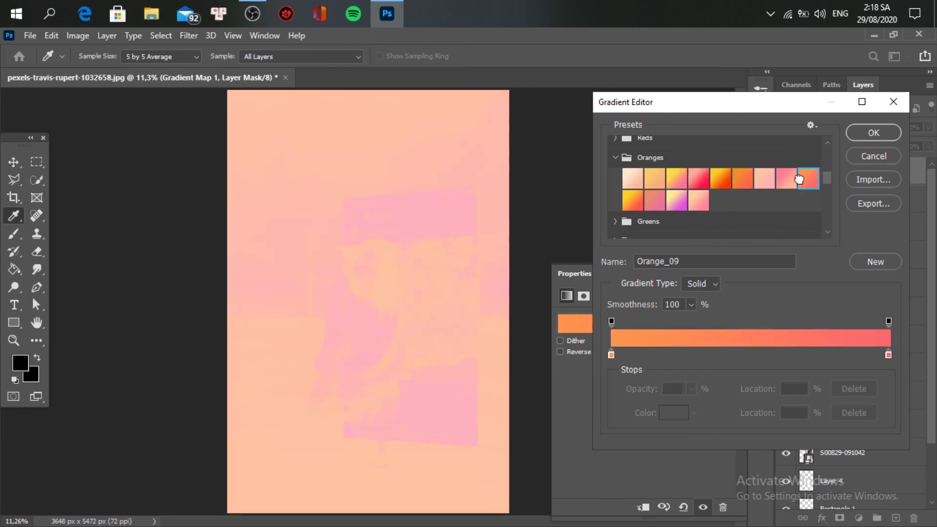
pyautogui.click(633, 200)
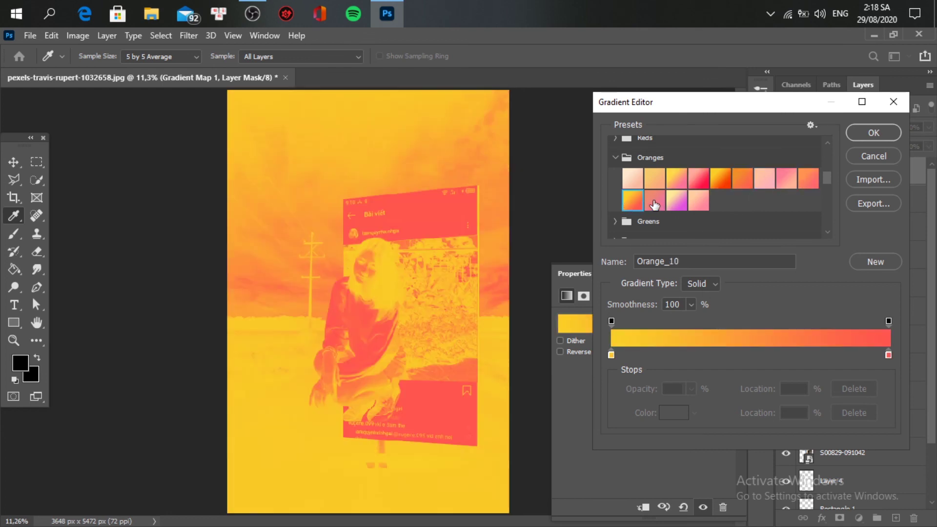
pyautogui.click(655, 200)
pyautogui.click(678, 208)
pyautogui.click(702, 205)
# Try presets from the second Oranges group further down the preset list, including Orange_05 and Orange_12.
pyautogui.scroll(-5, 706, 209)
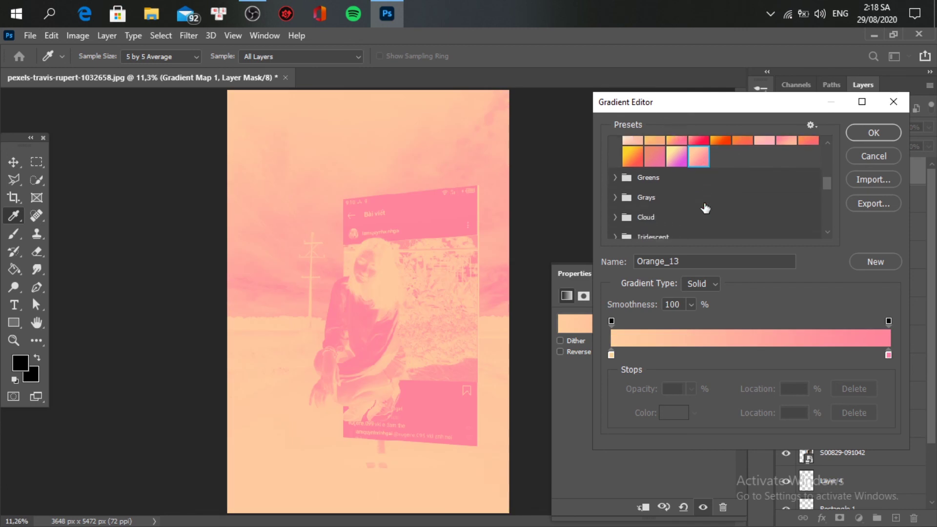
pyautogui.scroll(-4, 705, 209)
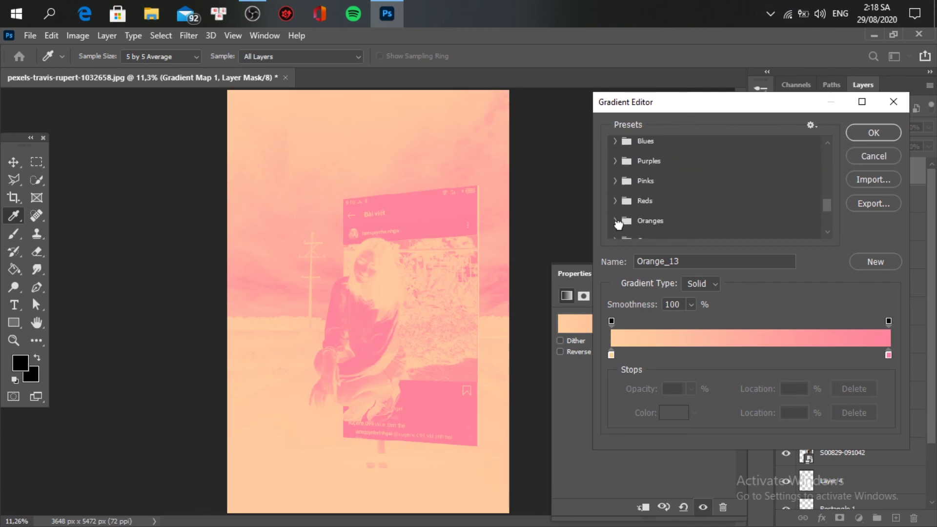
pyautogui.click(616, 221)
pyautogui.scroll(-2, 635, 207)
pyautogui.click(655, 197)
pyautogui.click(681, 201)
pyautogui.click(708, 203)
pyautogui.click(721, 200)
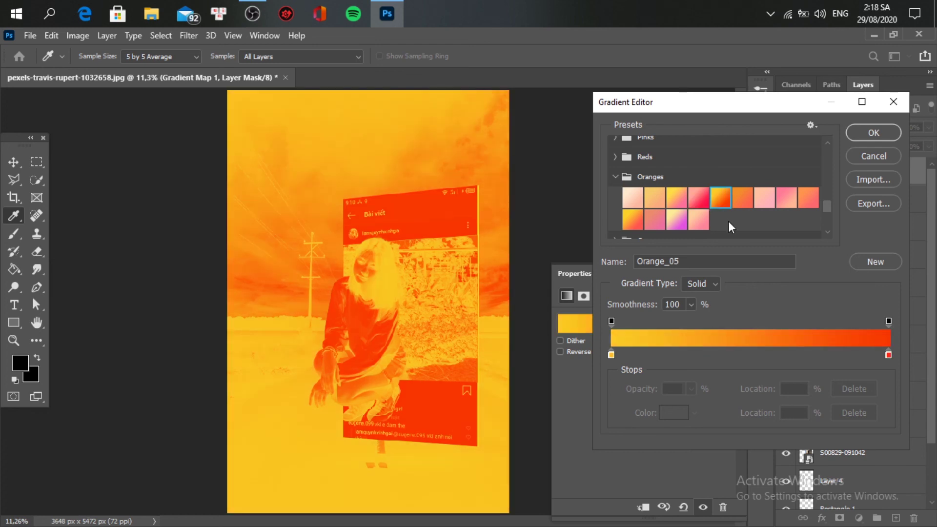
pyautogui.click(693, 220)
pyautogui.click(681, 215)
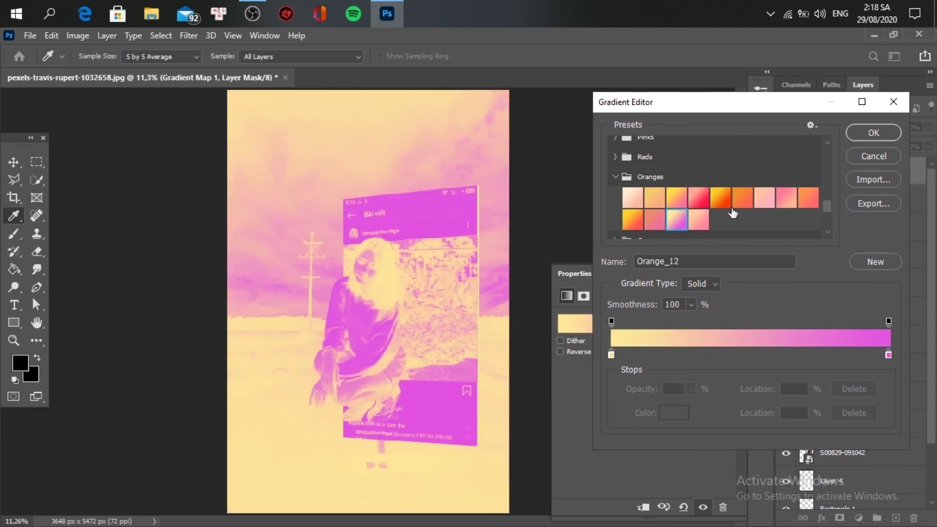
pyautogui.click(743, 200)
pyautogui.click(765, 201)
# Try the Purple_08 and Purple_07 presets from the first Purples group on the gradient map.
pyautogui.moveTo(824, 206); pyautogui.dragTo(807, 136)
pyautogui.click(787, 206)
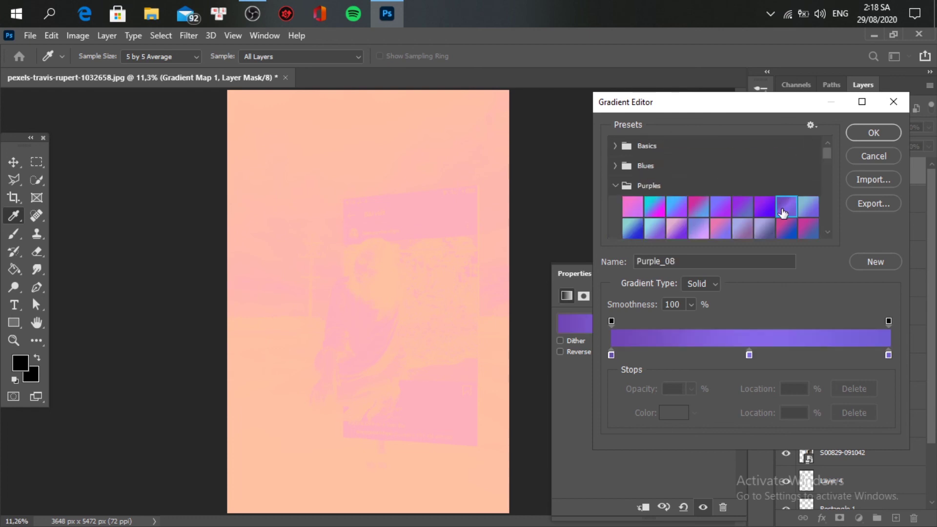
pyautogui.click(765, 207)
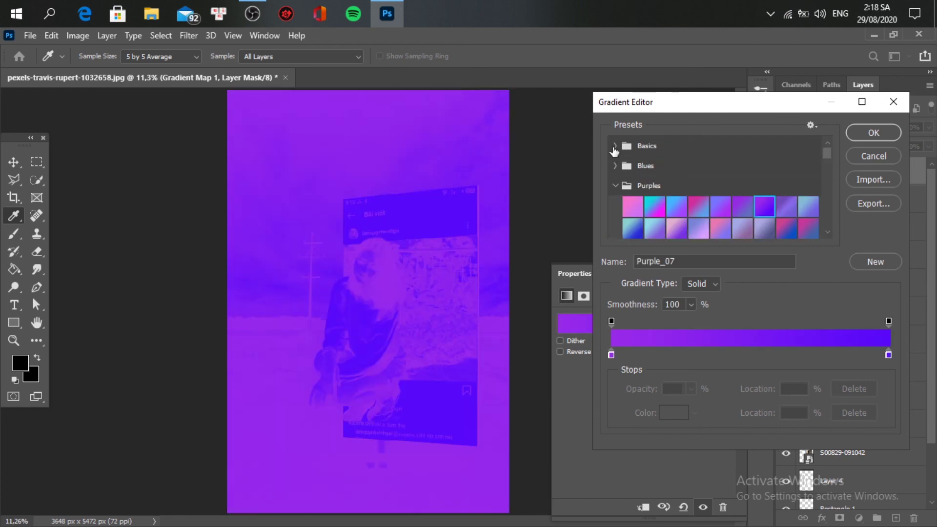
# Apply the Black, White preset from the Basics group to the gradient map.
pyautogui.click(615, 146)
pyautogui.click(673, 171)
pyautogui.scroll(-1, 689, 190)
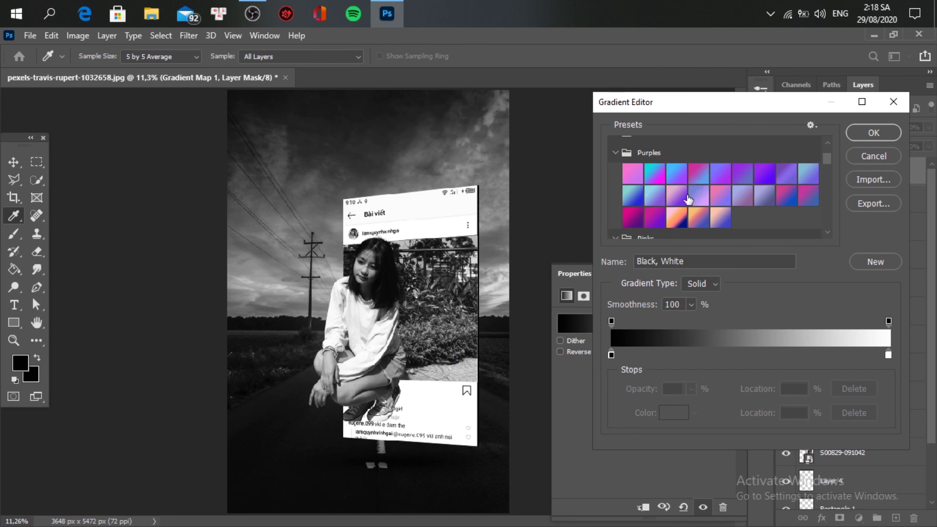
# Compare presets from the Reds group, including Red_06 and Red_01, and apply Red_07 to the gradient map.
pyautogui.scroll(-1, 688, 199)
pyautogui.scroll(-2, 619, 223)
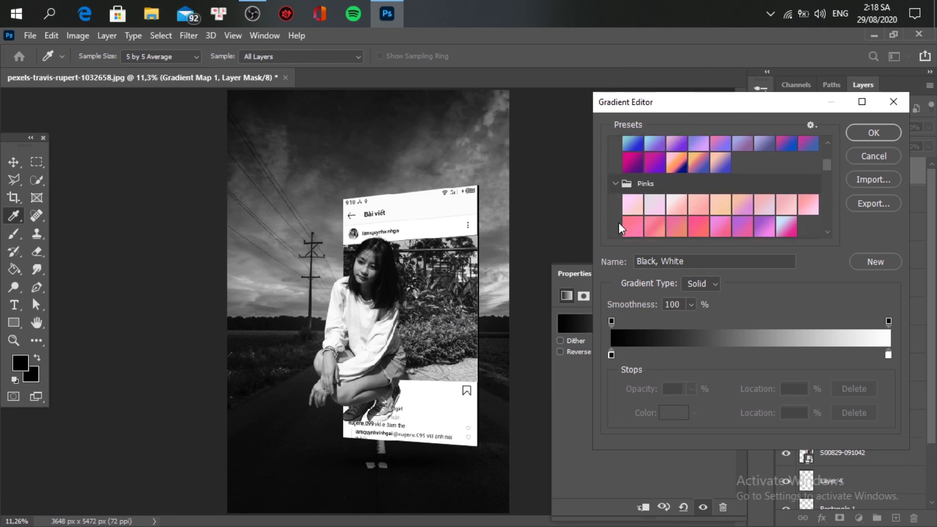
pyautogui.click(625, 175)
pyautogui.scroll(-1, 626, 179)
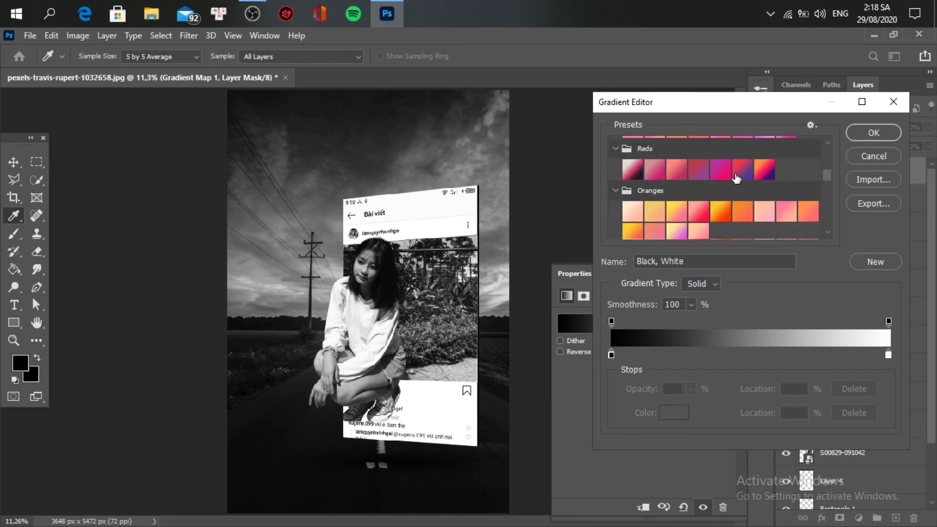
pyautogui.click(764, 170)
pyautogui.click(740, 169)
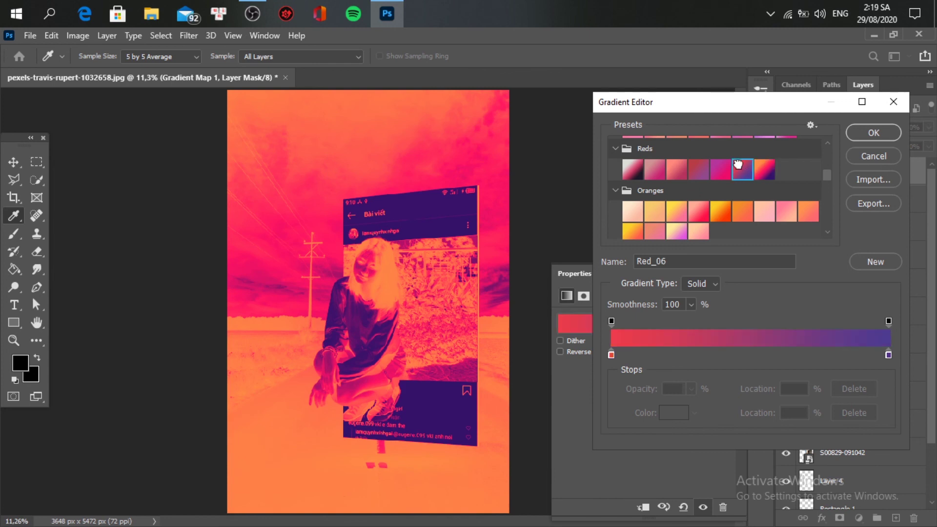
pyautogui.click(764, 168)
pyautogui.click(641, 170)
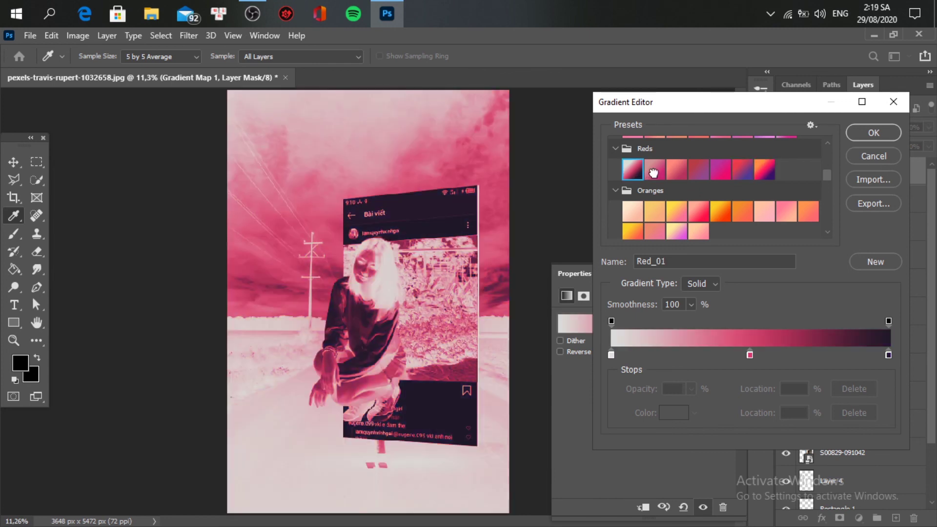
pyautogui.click(657, 172)
pyautogui.click(766, 170)
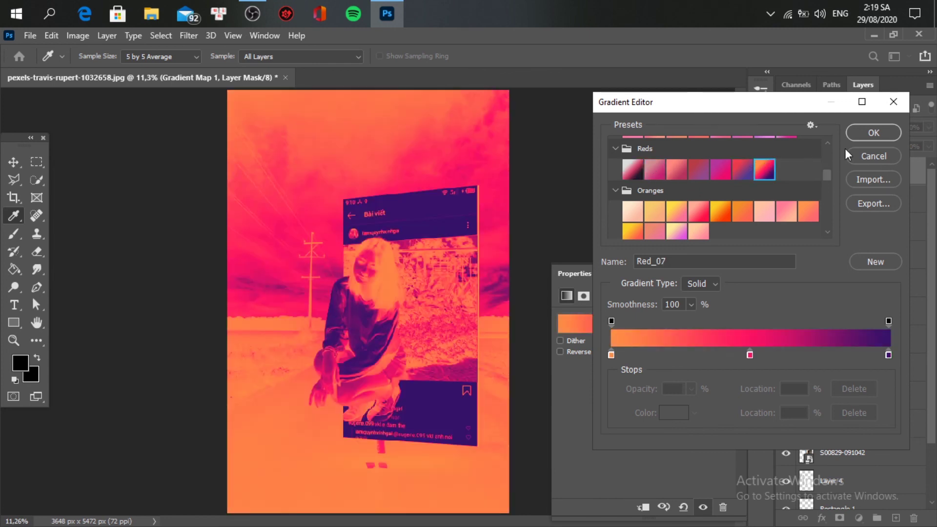
pyautogui.click(857, 132)
# Set the Gradient Map 1 layer's blend mode to Hue and lower its opacity to soften the tint.
pyautogui.click(834, 128)
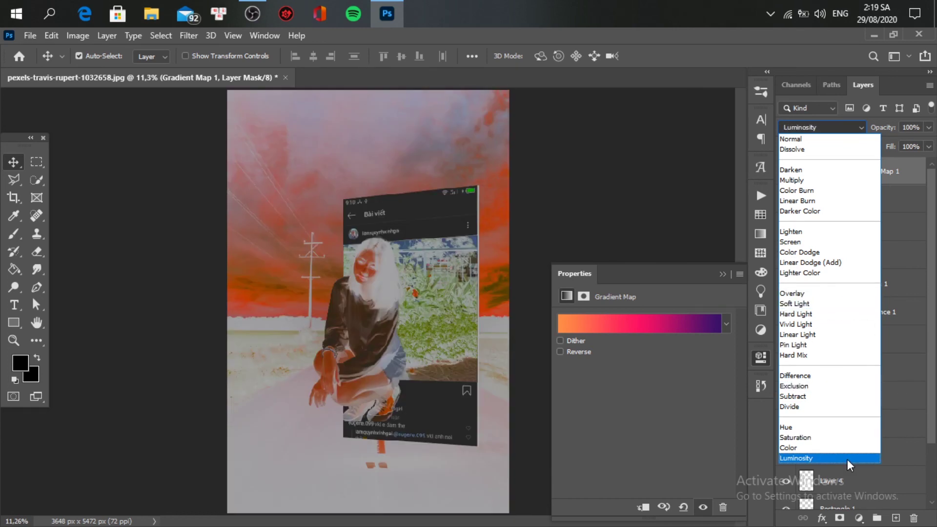
pyautogui.click(845, 428)
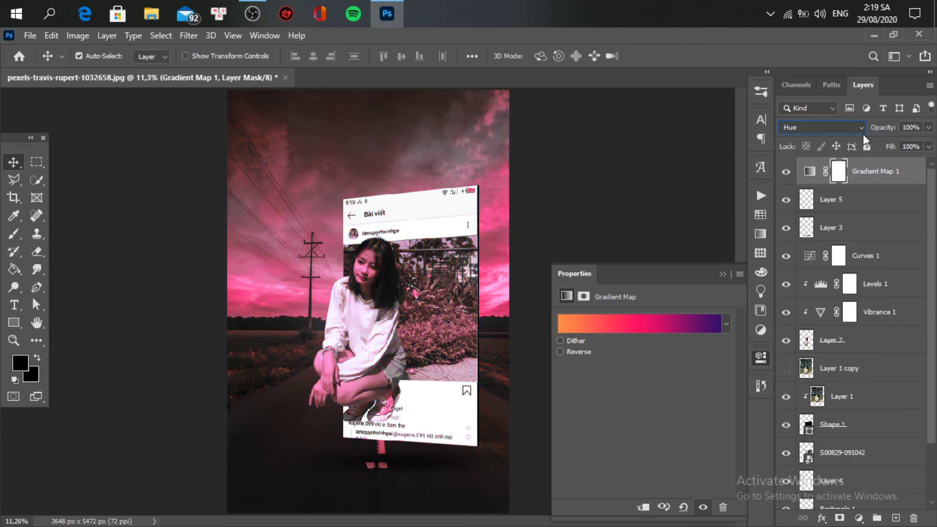
pyautogui.moveTo(879, 131)
pyautogui.mouseDown()
pyautogui.moveTo(869, 134)
pyautogui.moveTo(892, 133)
pyautogui.mouseUp()
pyautogui.moveTo(892, 133); pyautogui.dragTo(889, 134)
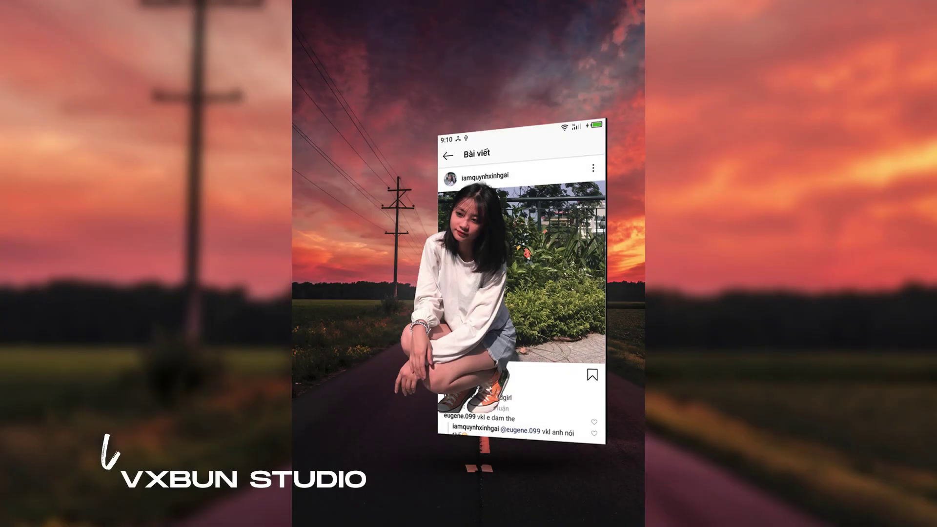